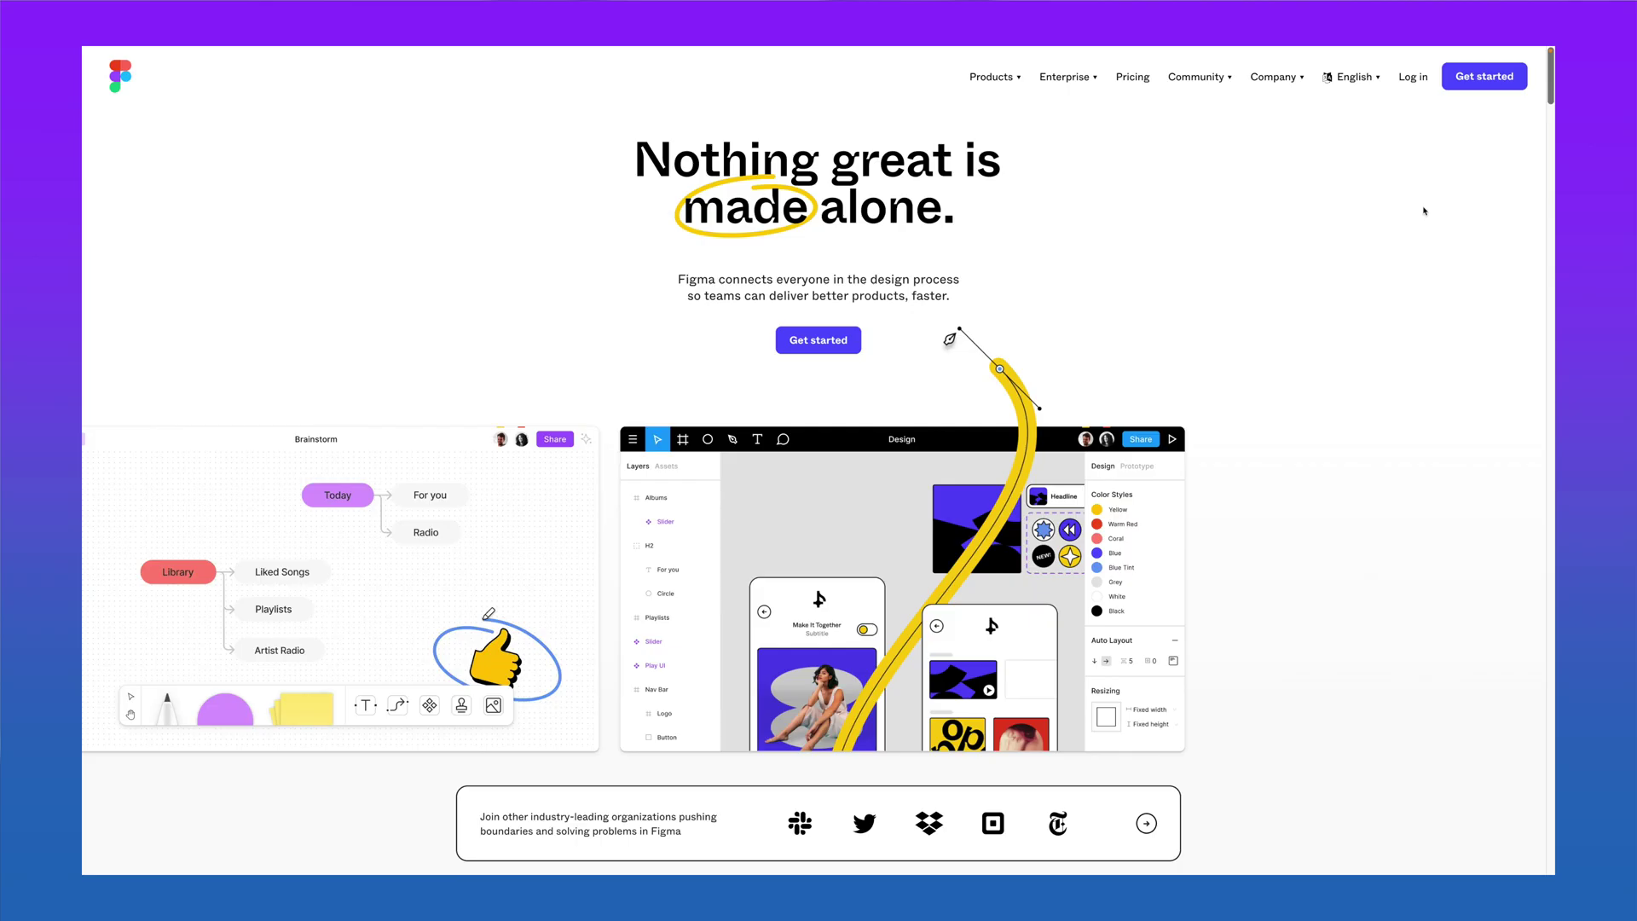
Step: Scroll through the Figma homepage and select the Shivasana pose label
{"action": "scroll", "coordinate": [1422, 210], "scroll_direction": "down", "scroll_amount": 5}
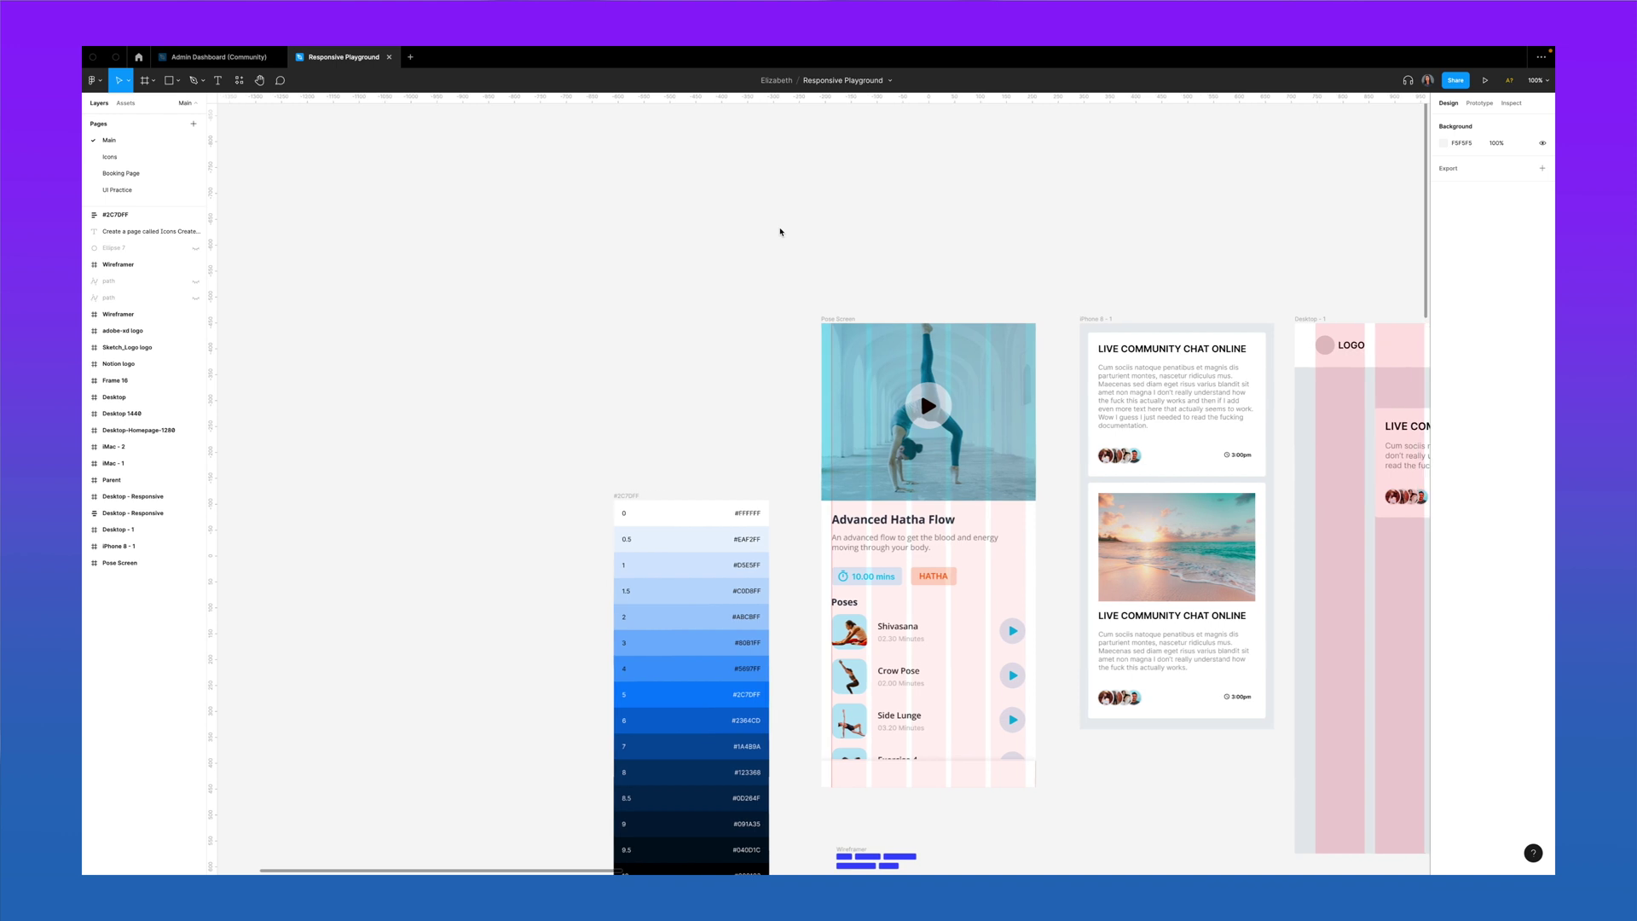
{"action": "scroll", "coordinate": [779, 231], "scroll_direction": "down", "scroll_amount": 2}
{"action": "scroll", "coordinate": [779, 231], "scroll_direction": "right", "scroll_amount": 2}
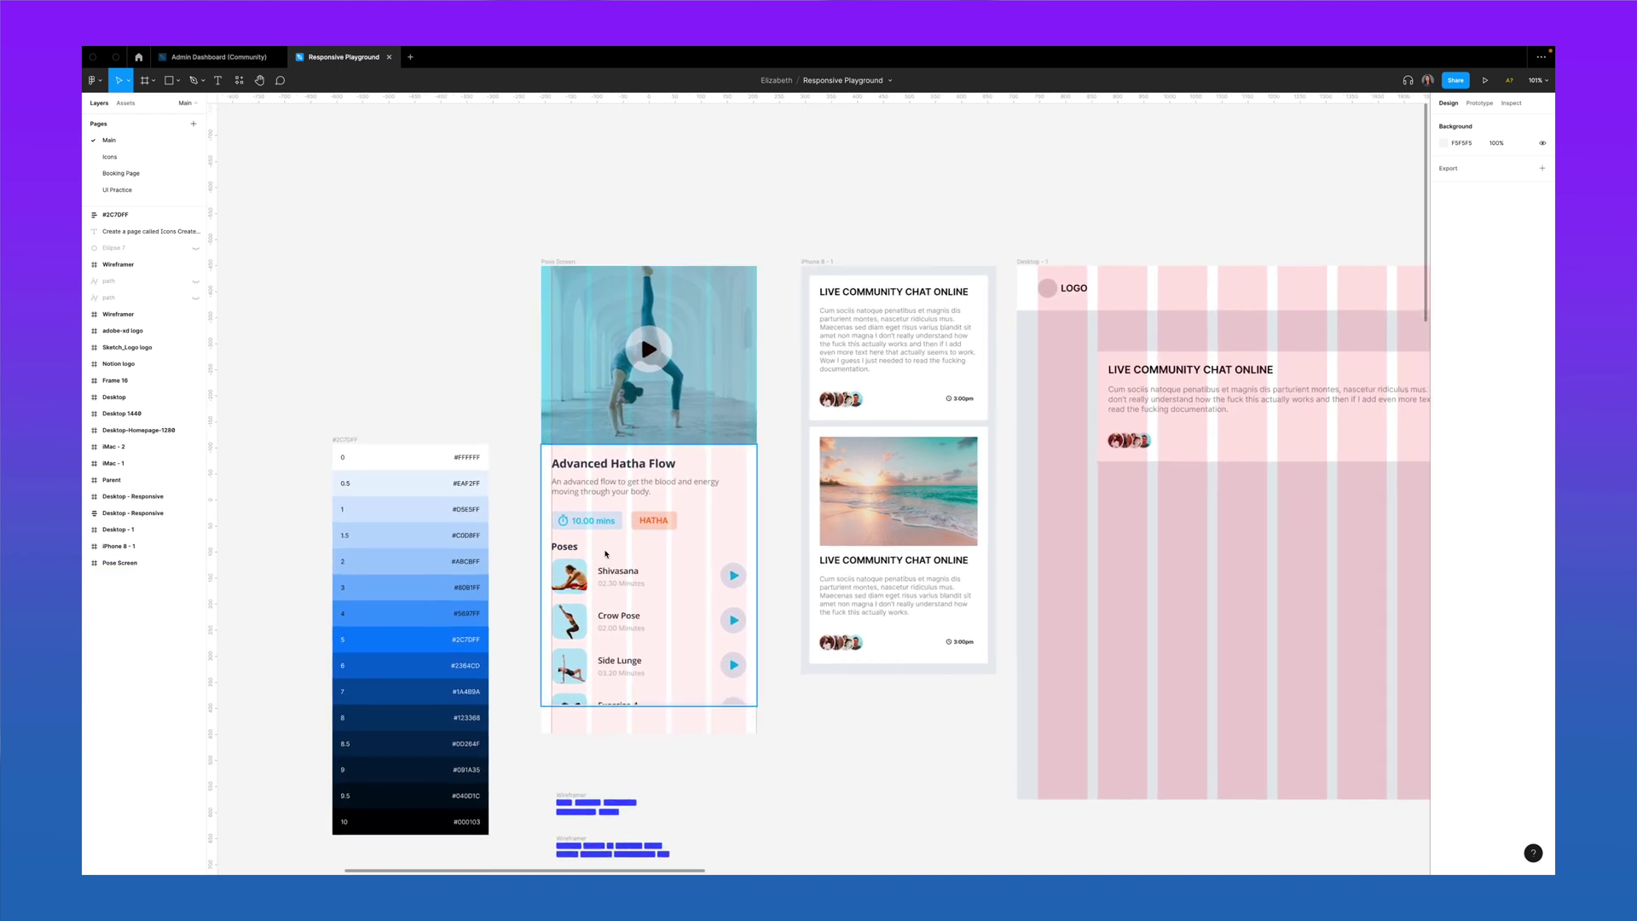
{"action": "left_click", "coordinate": [620, 578]}
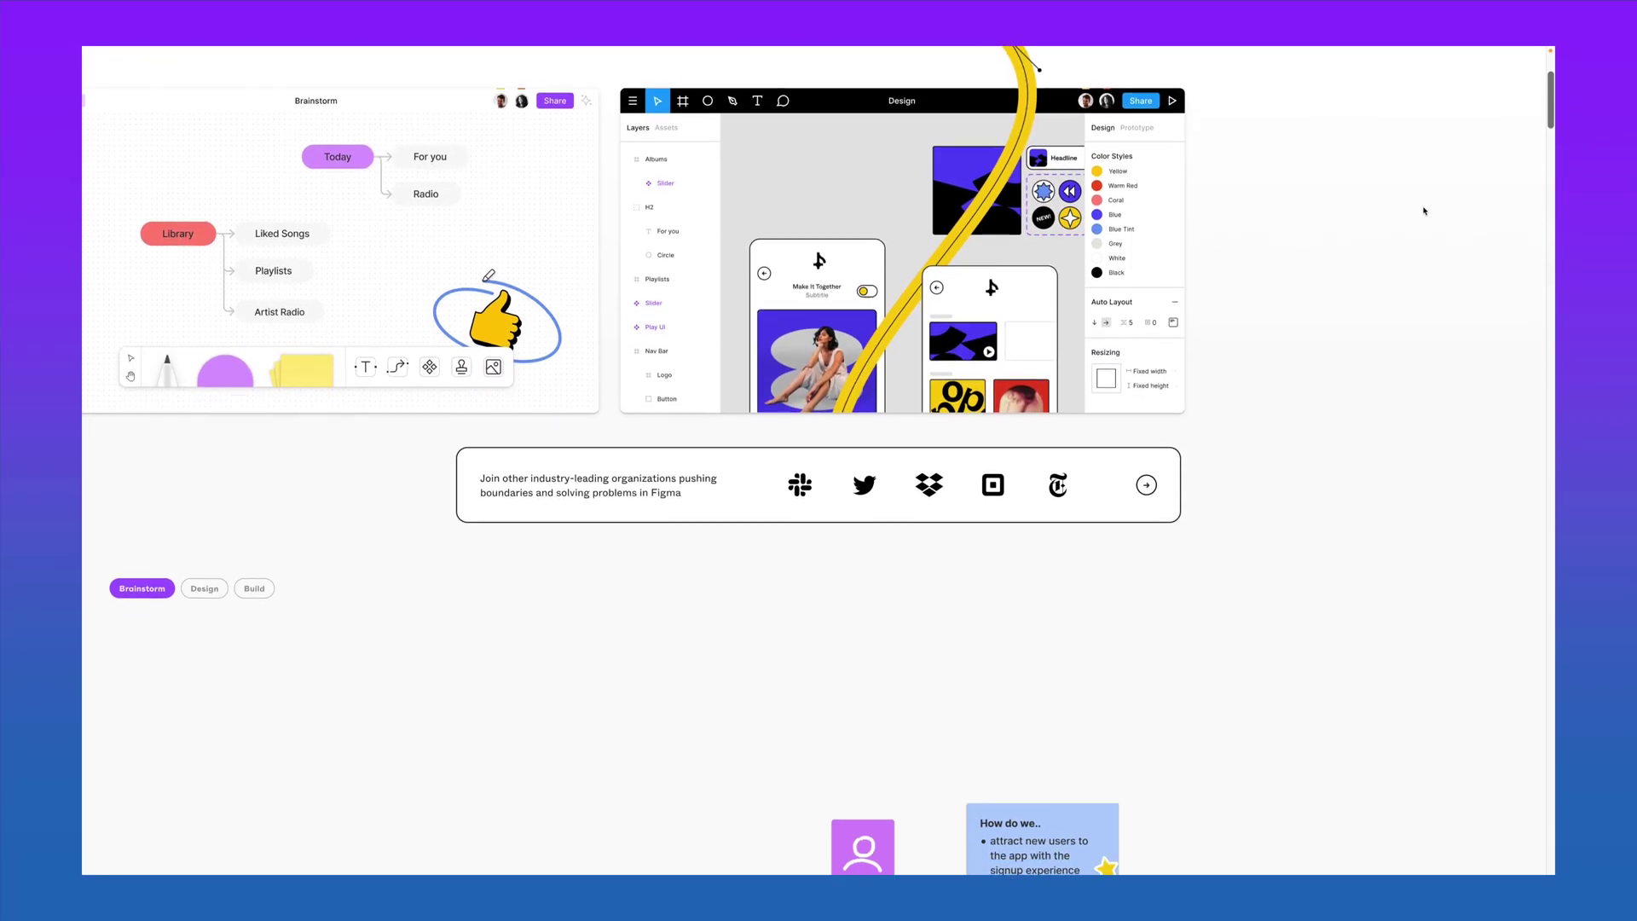
Step: Scroll the Adobe Creative Cloud page down to the Photoshop and Illustrator app overview
{"action": "scroll", "coordinate": [1422, 210], "scroll_direction": "down", "scroll_amount": 1}
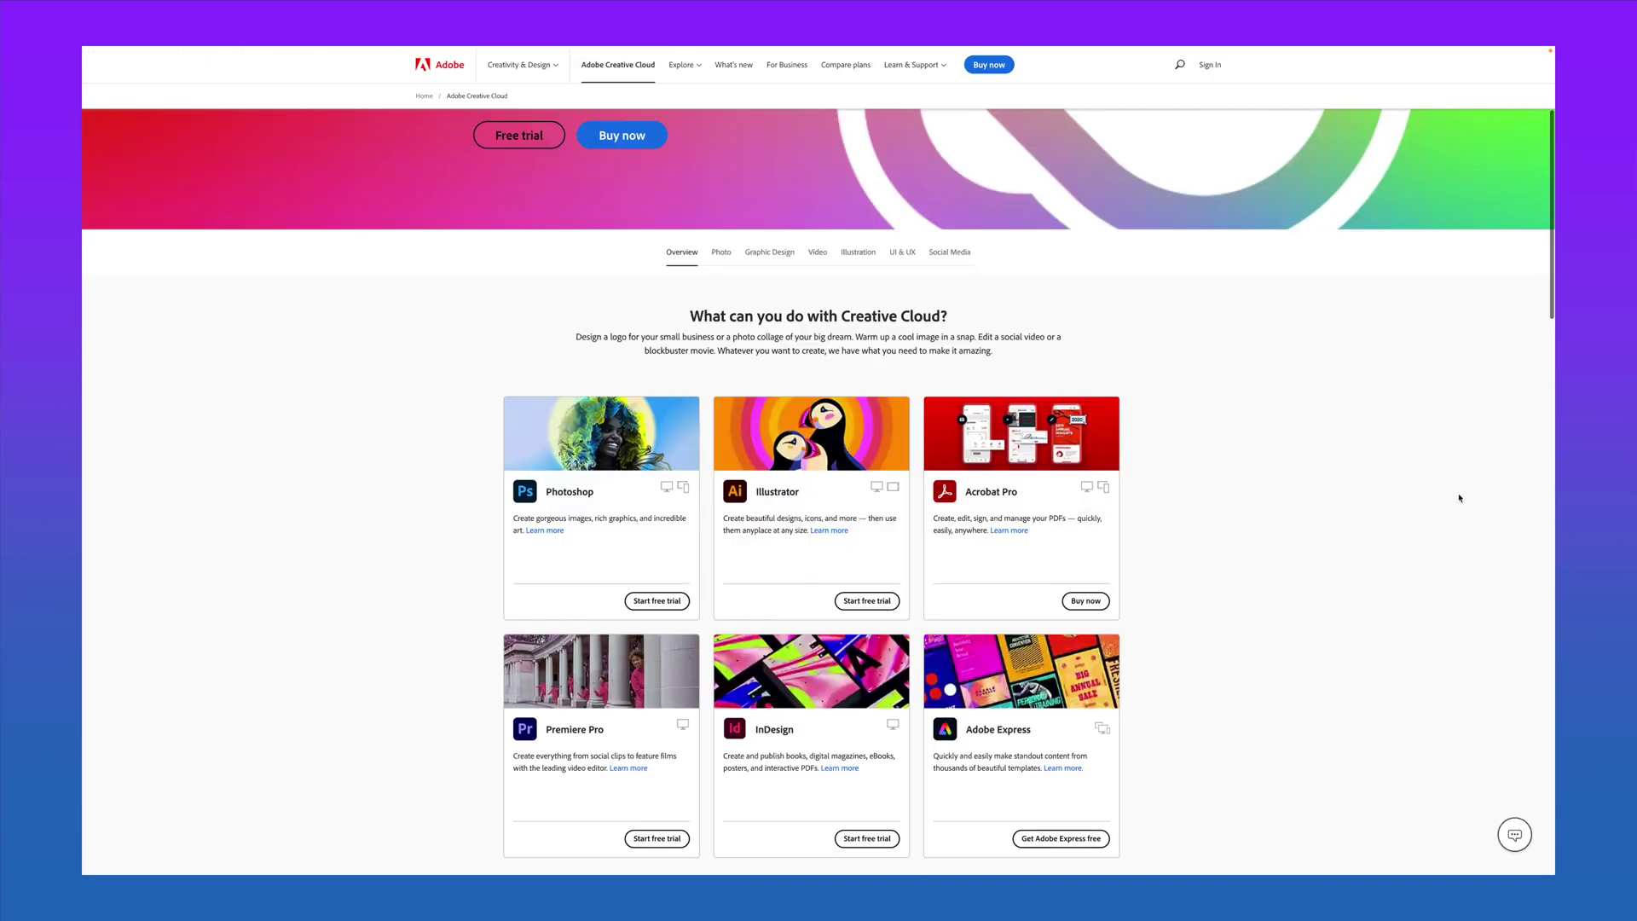
{"action": "scroll", "coordinate": [1458, 493], "scroll_direction": "down", "scroll_amount": 1}
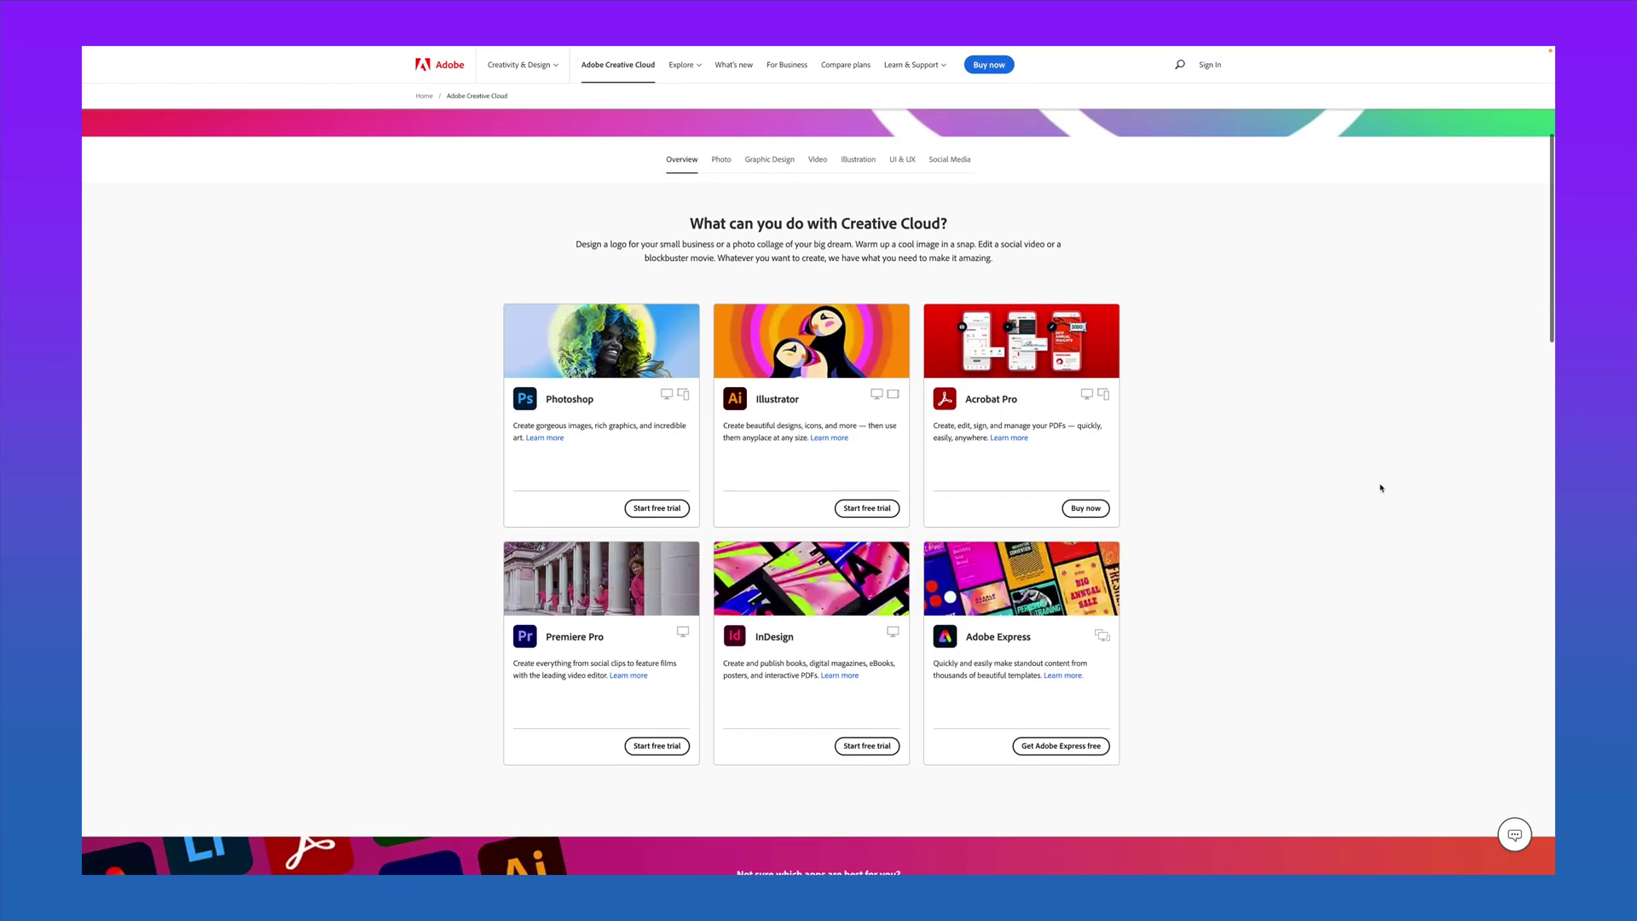
{"action": "scroll", "coordinate": [1381, 487], "scroll_direction": "down", "scroll_amount": 1}
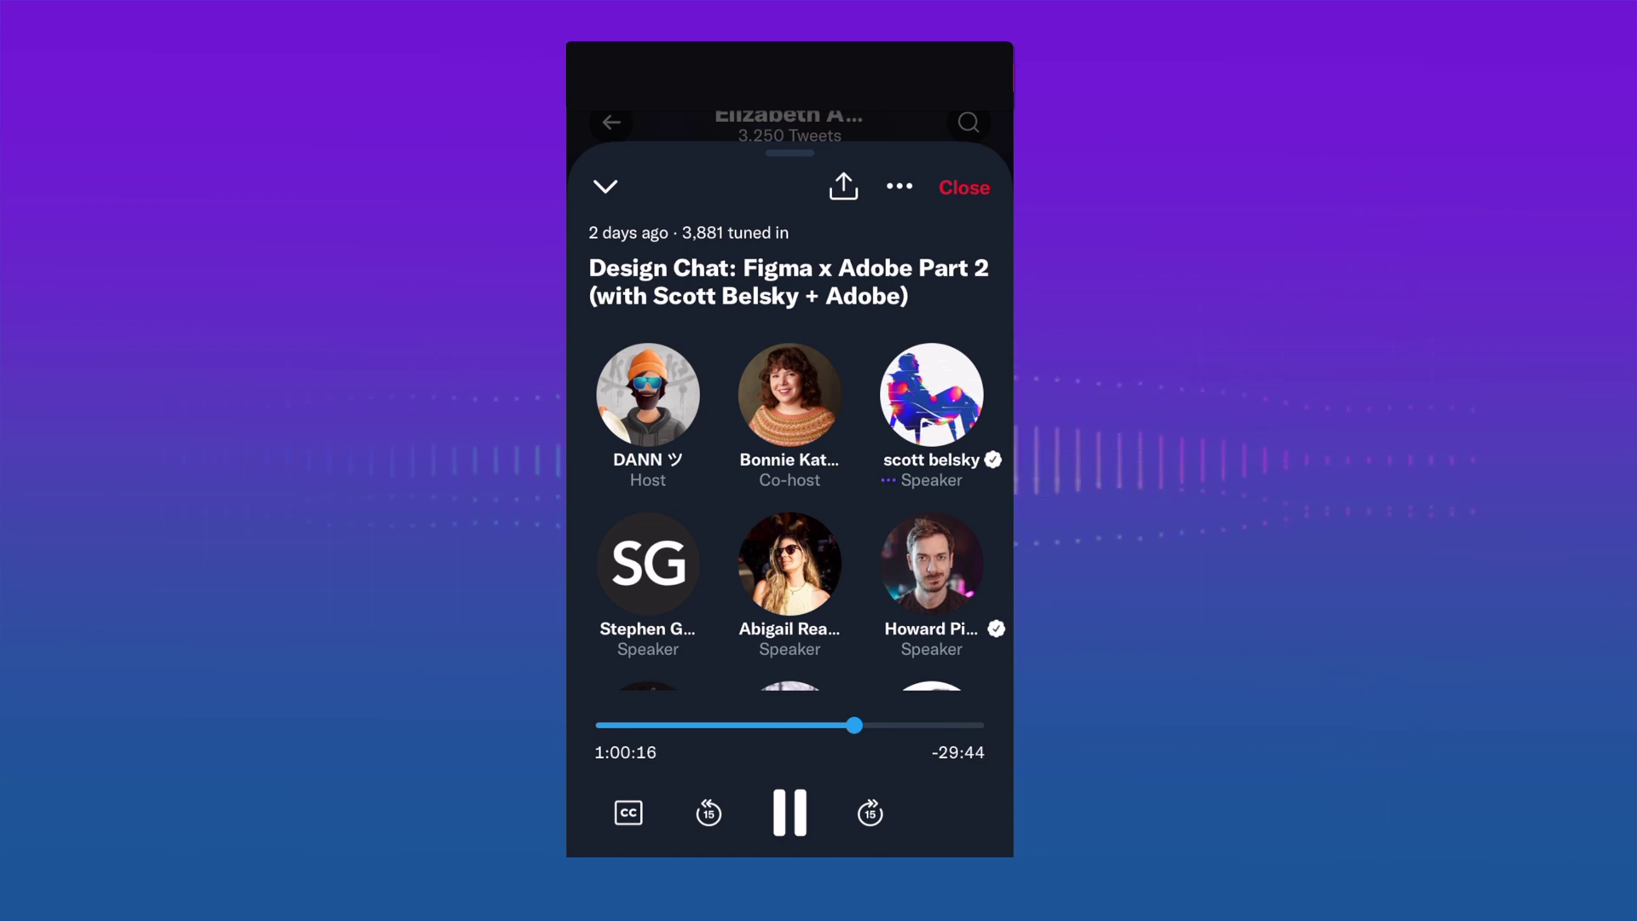
Step: Drag the Oasis Palace title's Weight slider to 481.91, keeping Width 184.11 and Slant 0
{"action": "scroll", "coordinate": [801, 506], "scroll_direction": "down", "scroll_amount": 2}
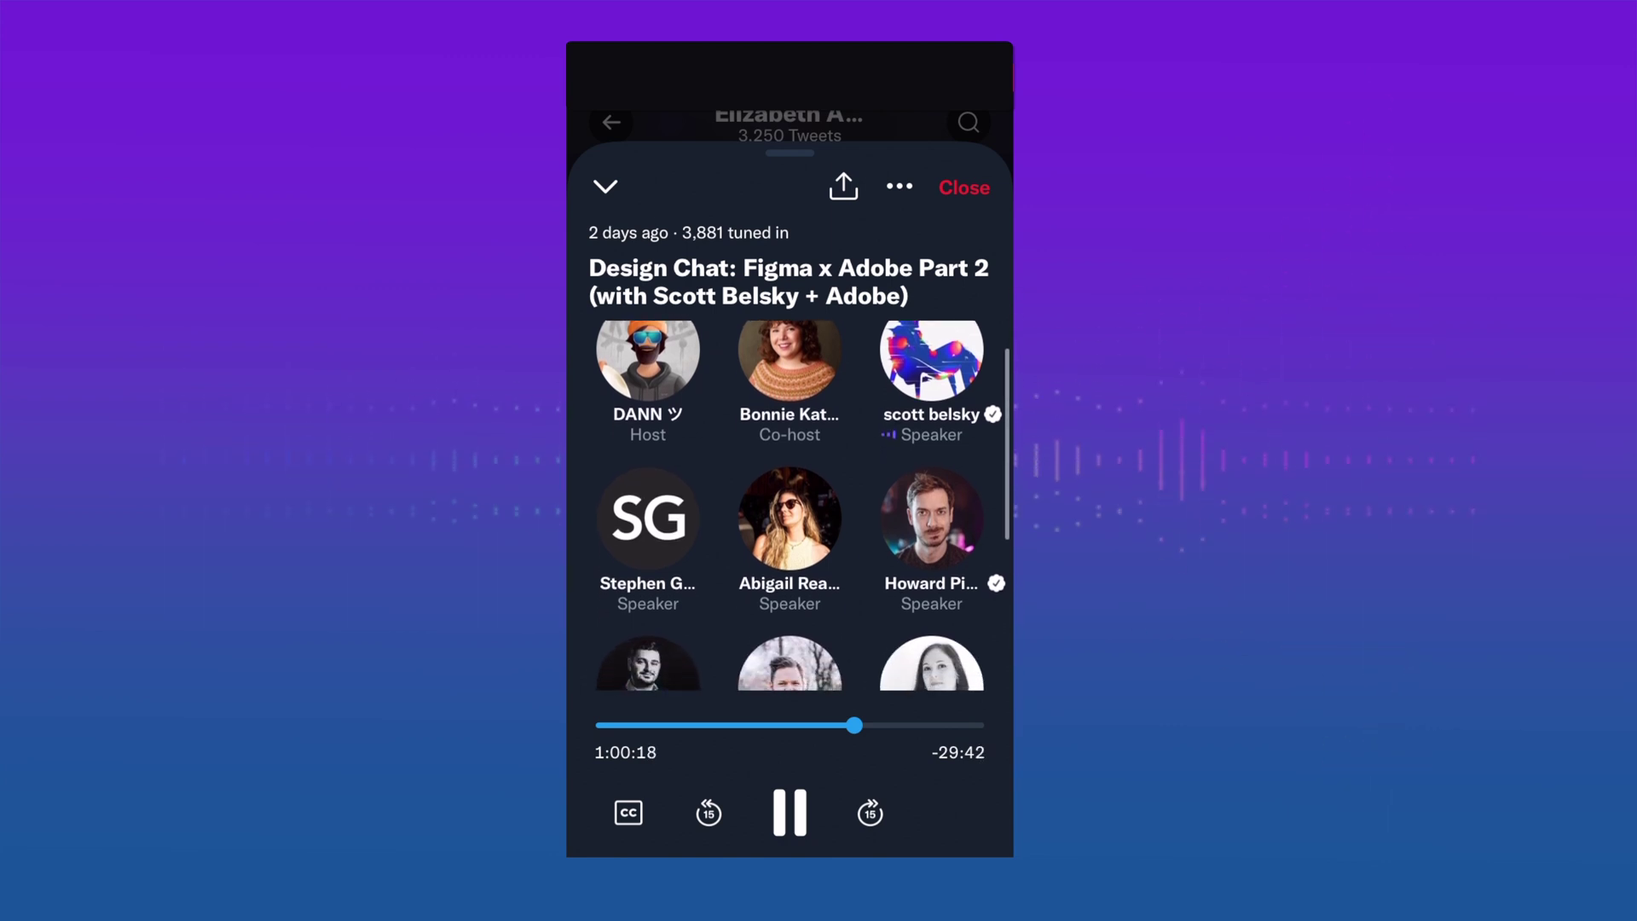
{"action": "scroll", "coordinate": [801, 506], "scroll_direction": "up", "scroll_amount": 2}
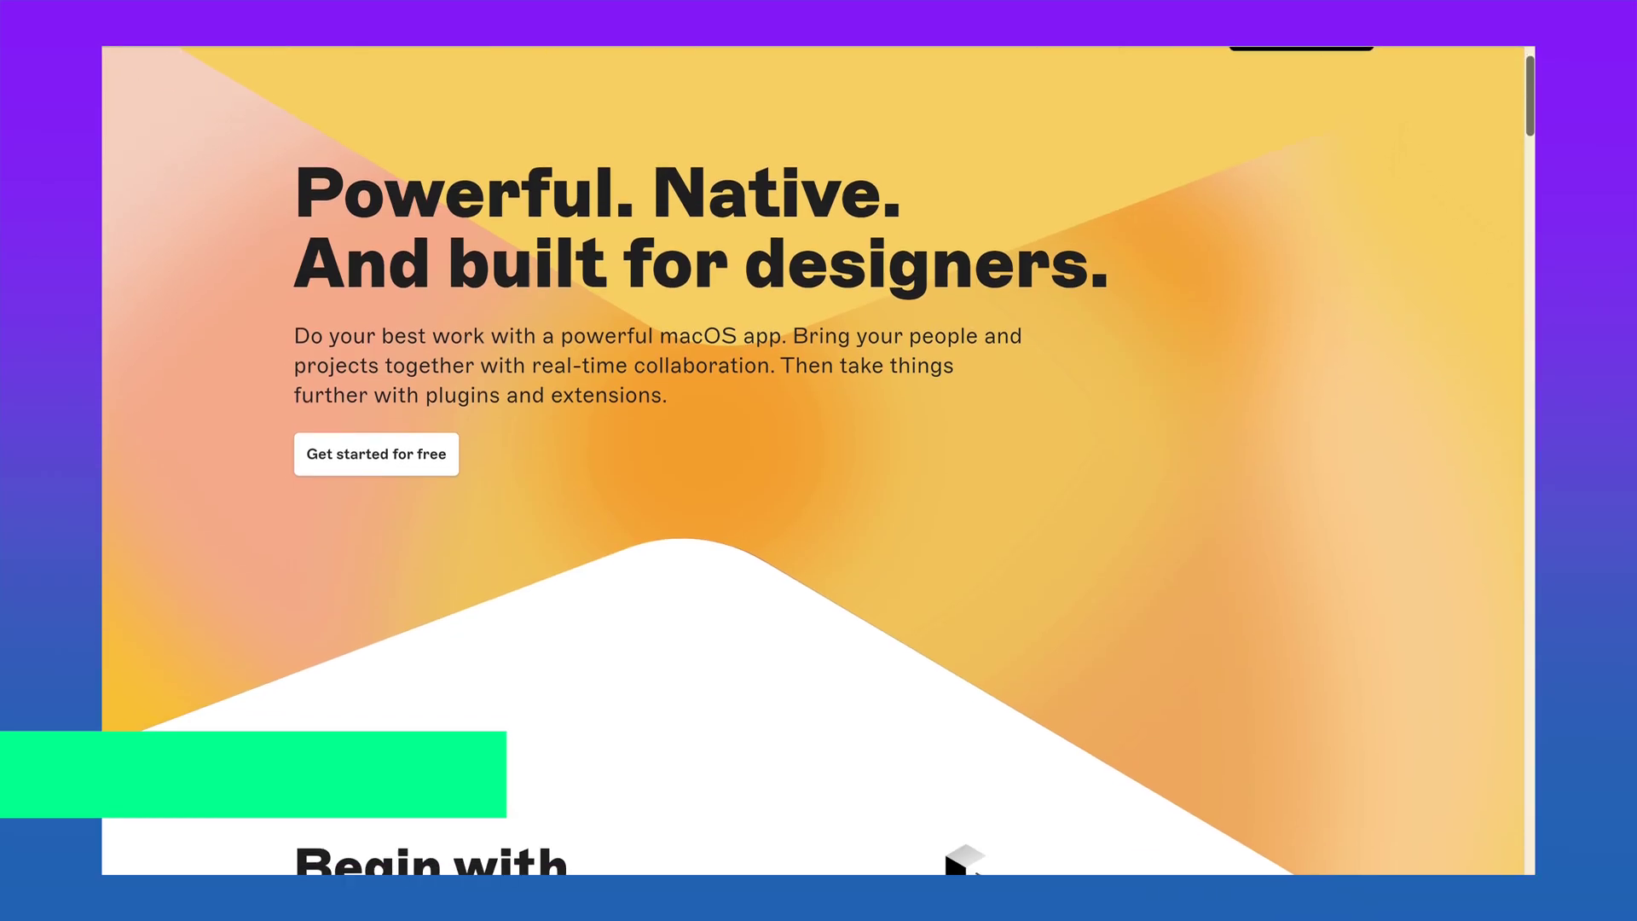
{"action": "scroll", "coordinate": [819, 460], "scroll_direction": "down", "scroll_amount": 5}
{"action": "scroll", "coordinate": [818, 460], "scroll_direction": "down", "scroll_amount": 5}
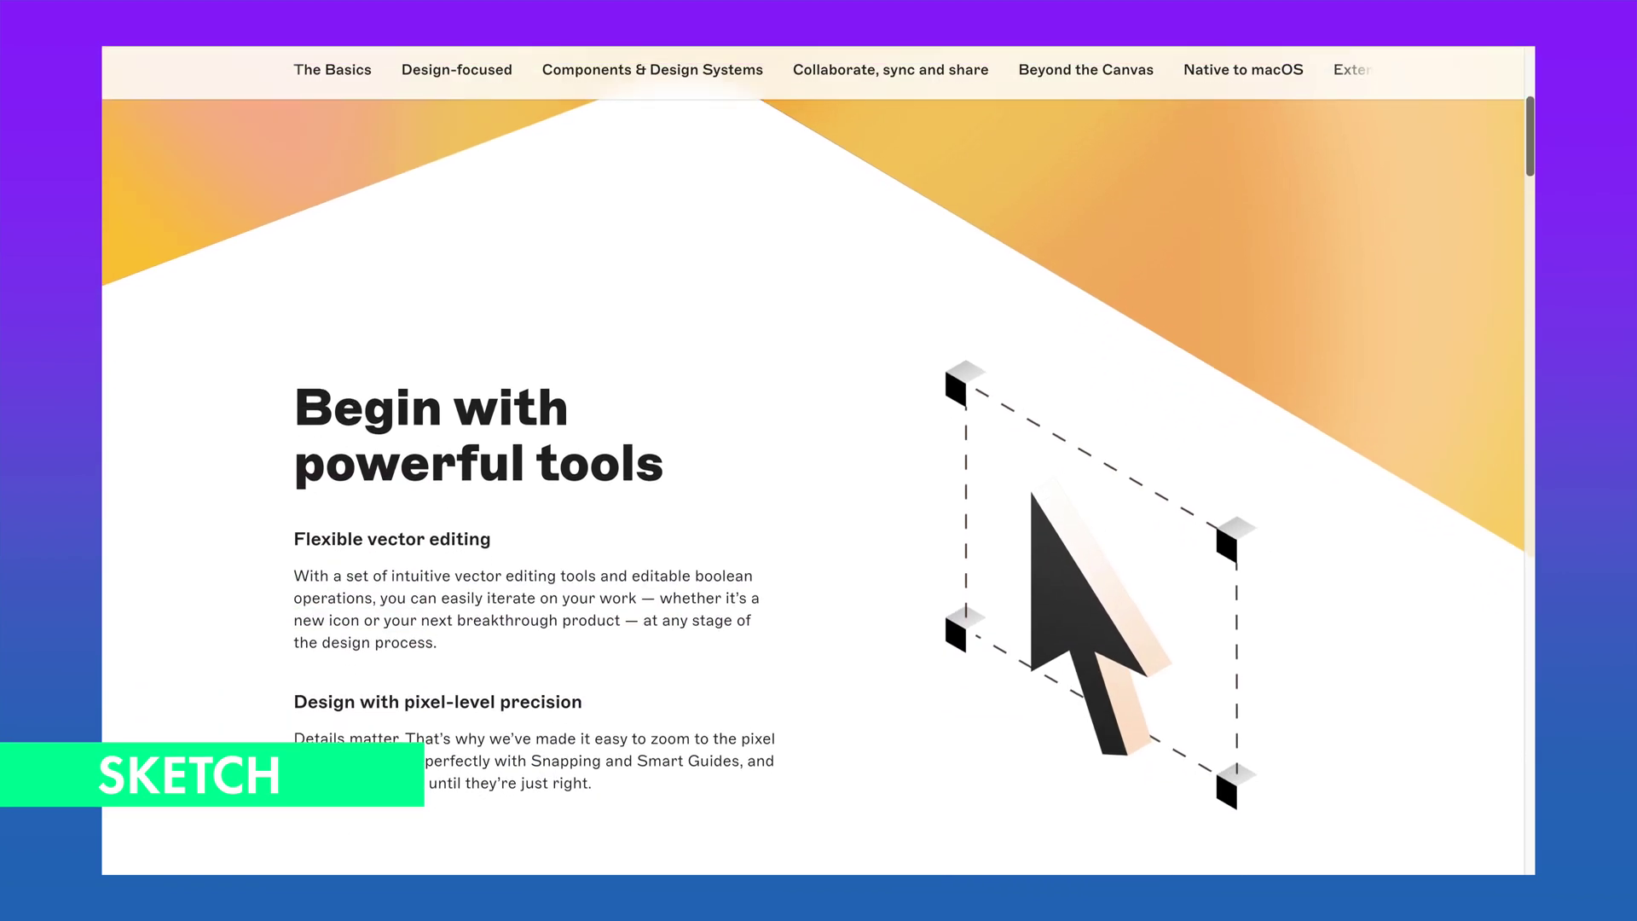
{"action": "scroll", "coordinate": [818, 461], "scroll_direction": "up", "scroll_amount": 2}
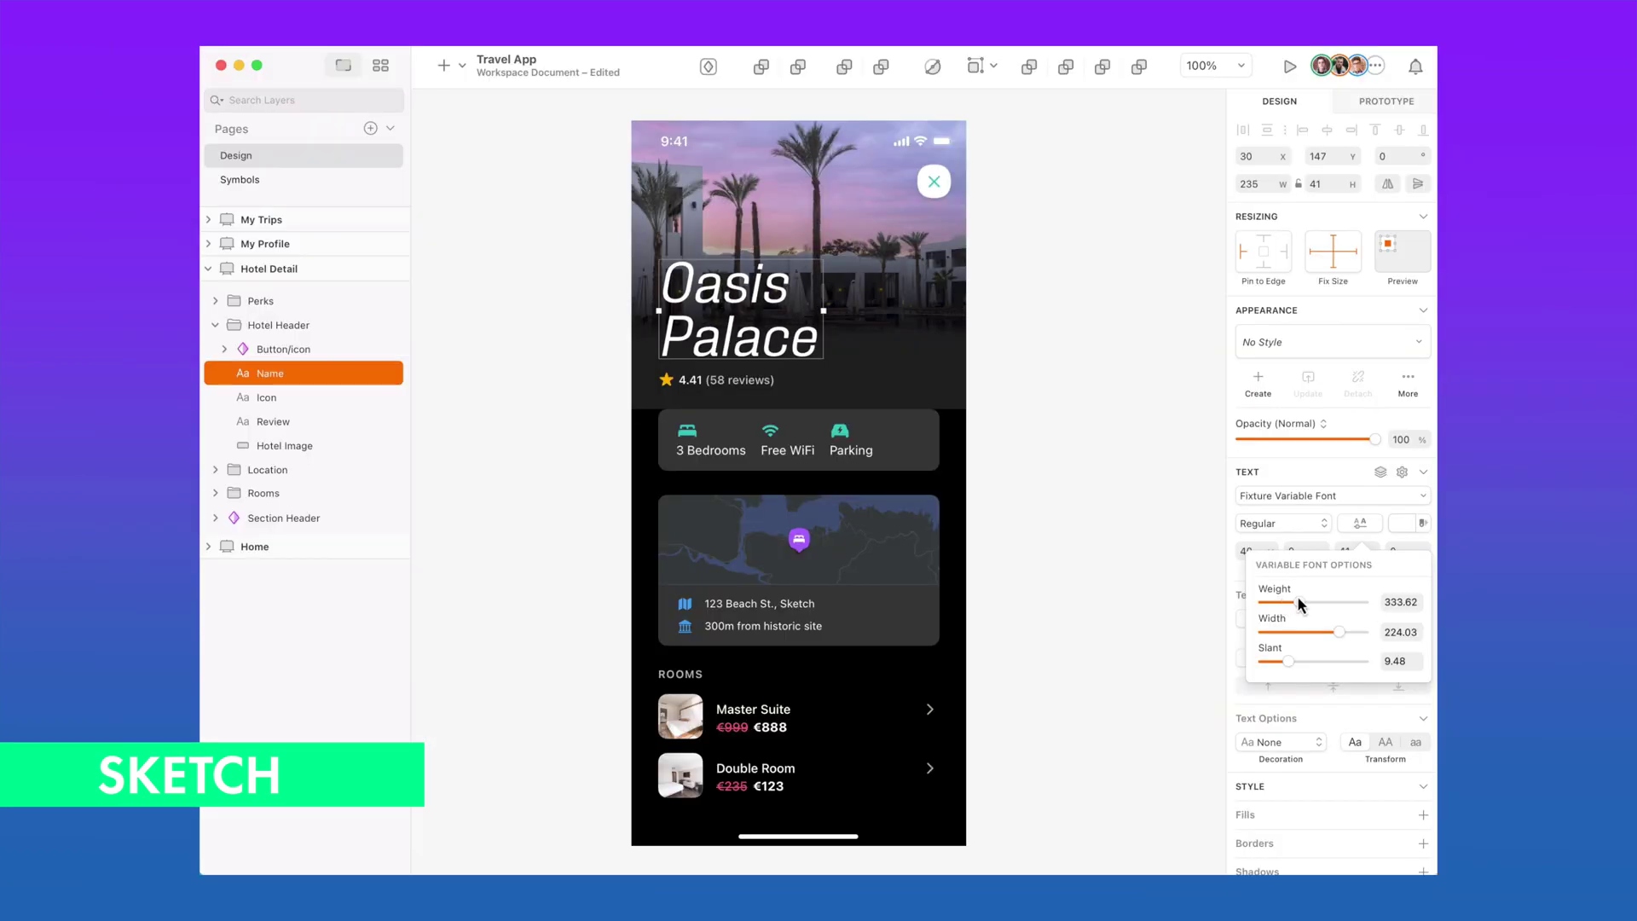
{"action": "mouse_move", "coordinate": [1297, 595]}
{"action": "left_mouse_down"}
{"action": "mouse_move", "coordinate": [1326, 631]}
{"action": "mouse_move", "coordinate": [1262, 662]}
{"action": "left_mouse_up"}
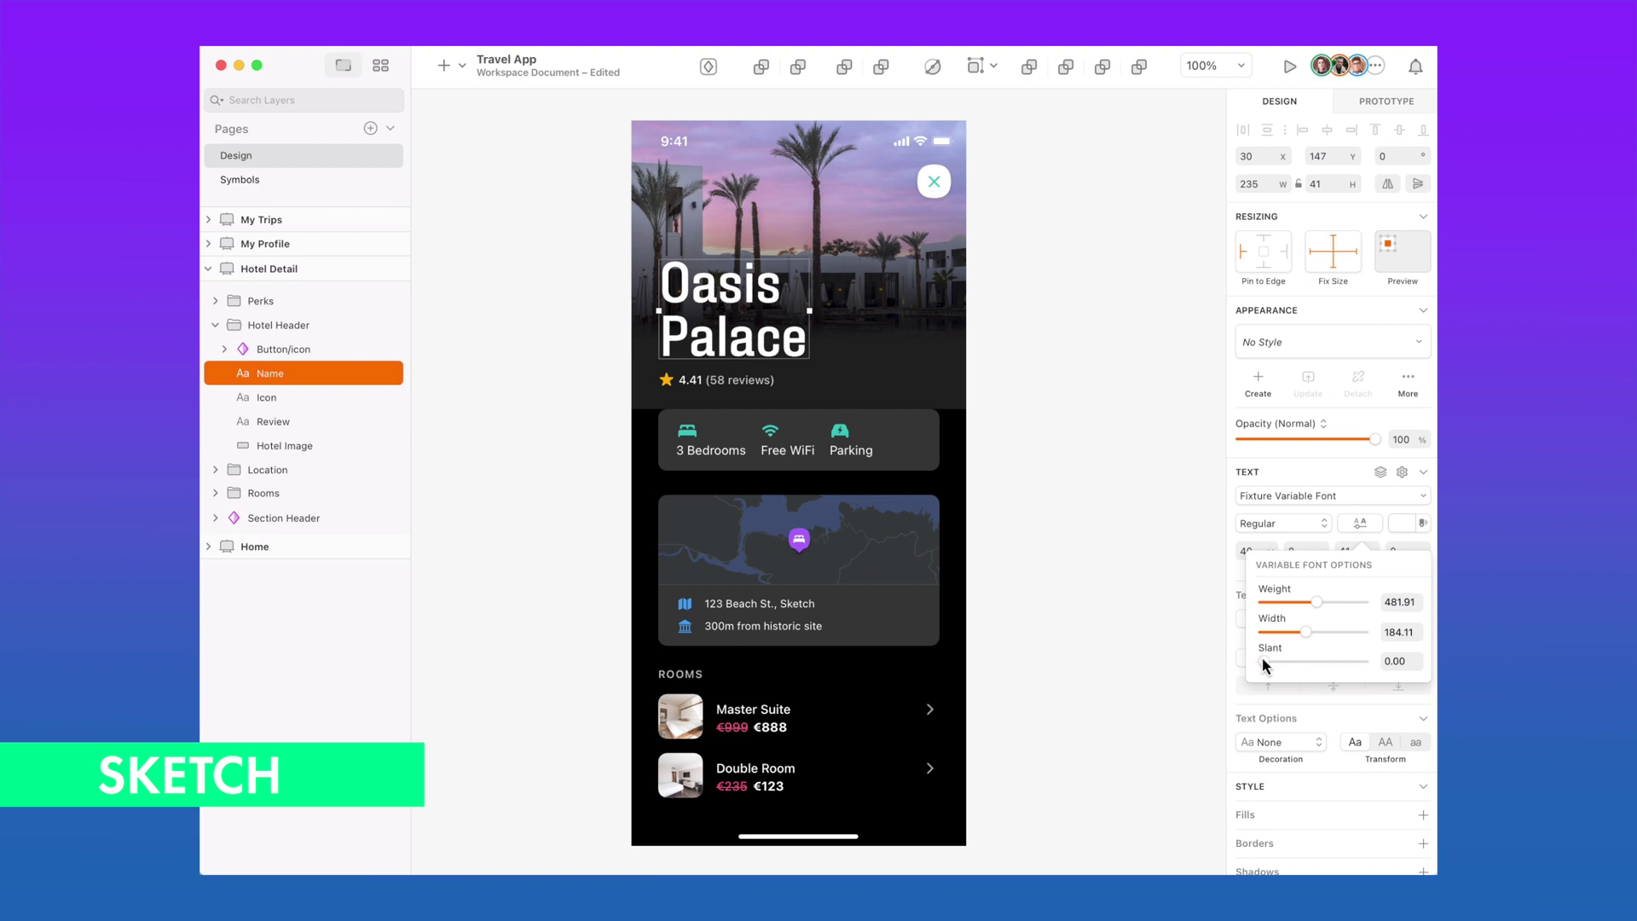
Step: Tidy the Hotel Thumbnails list and spread its hotel rows with equal spacing
{"action": "left_click", "coordinate": [529, 407]}
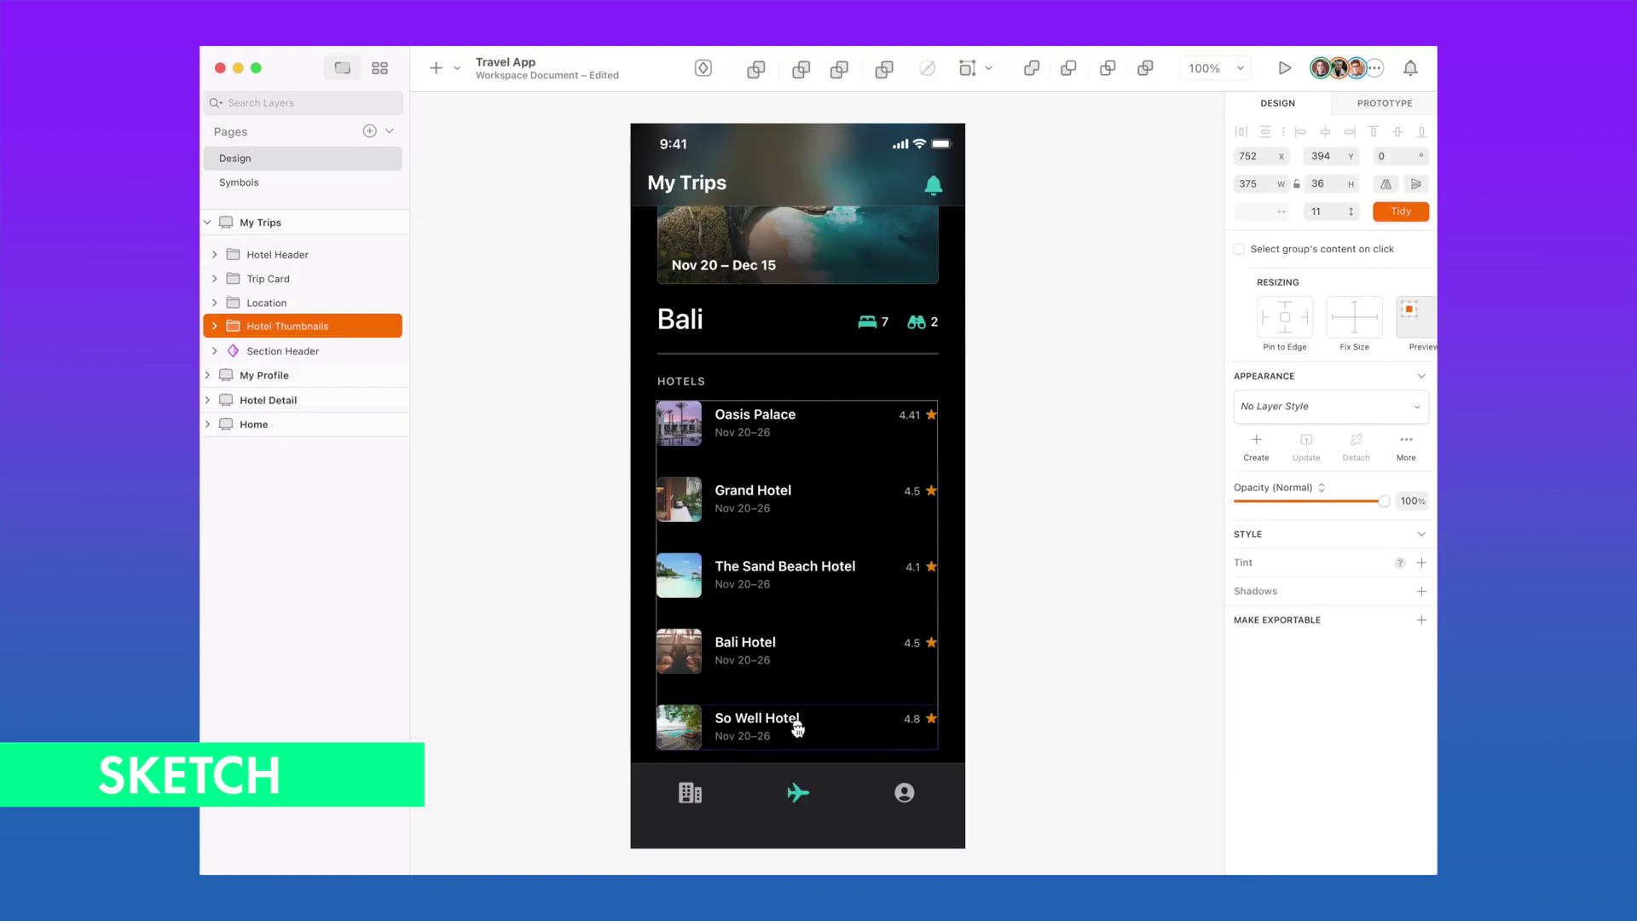
{"action": "left_click_drag", "start_coordinate": [798, 706], "coordinate": [798, 649]}
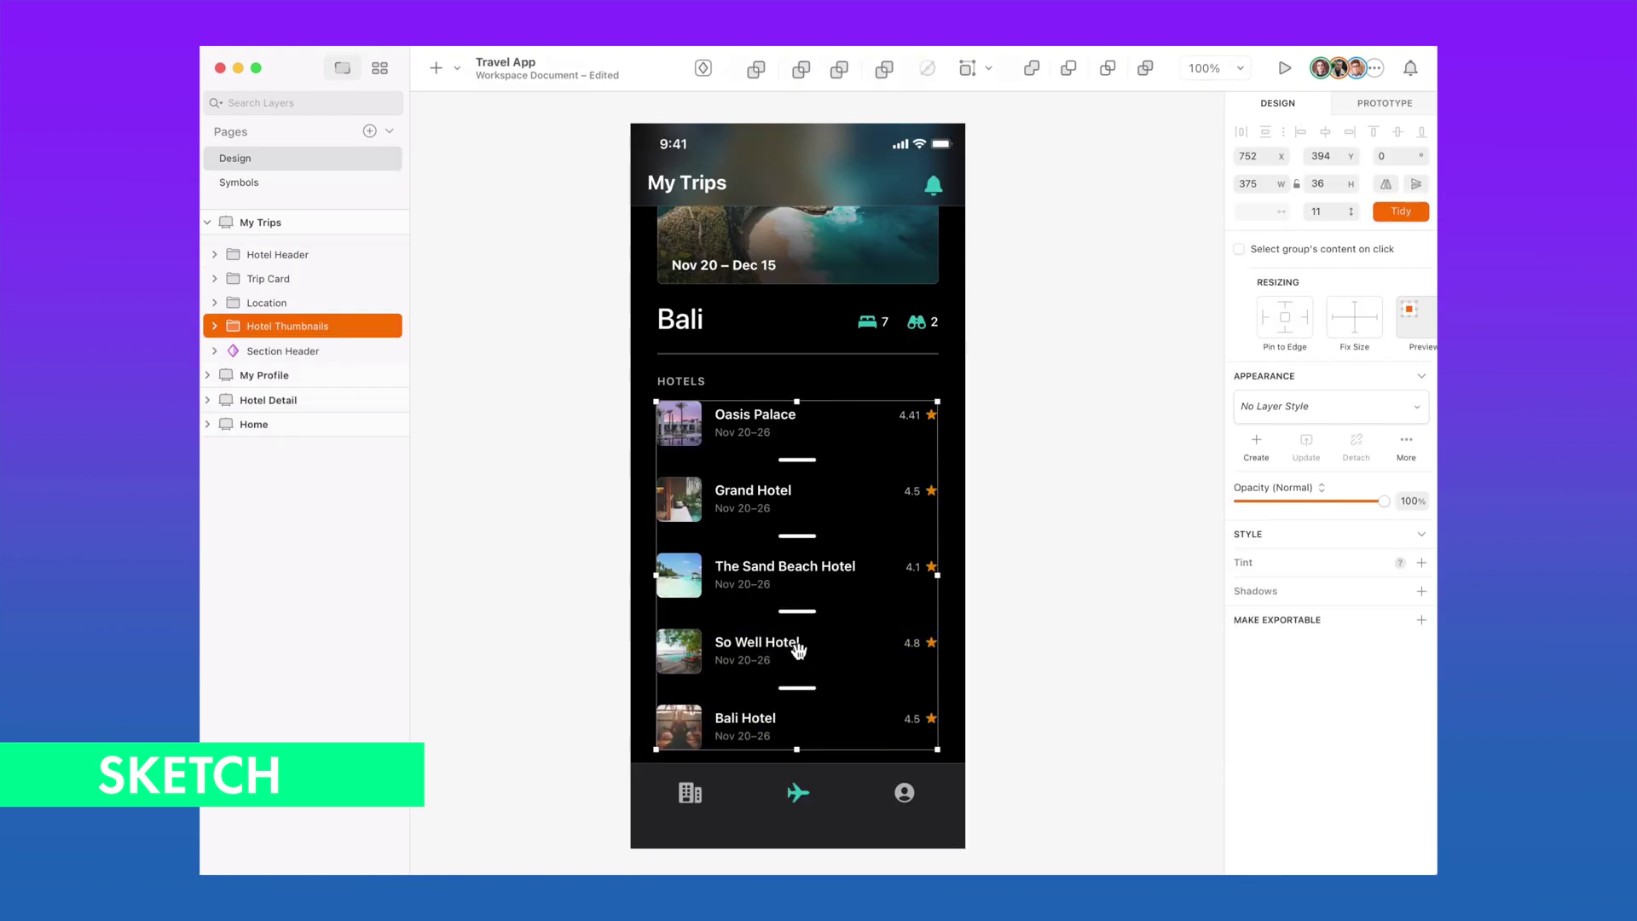
{"action": "left_click", "coordinate": [528, 418]}
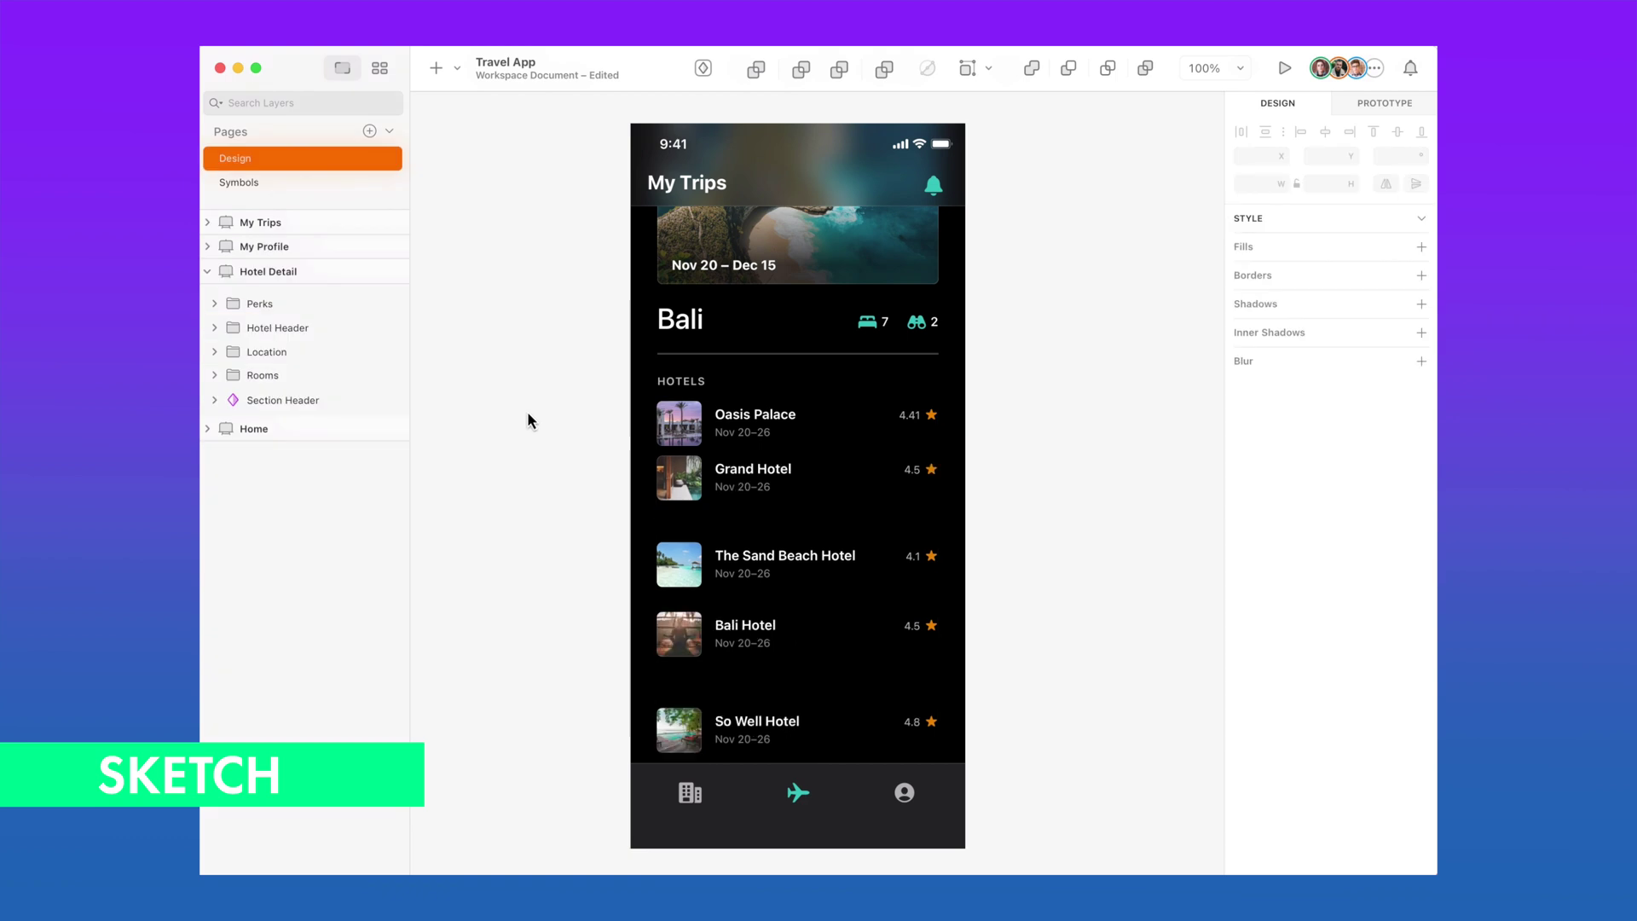
{"action": "left_click", "coordinate": [759, 477]}
{"action": "left_click", "coordinate": [1401, 211]}
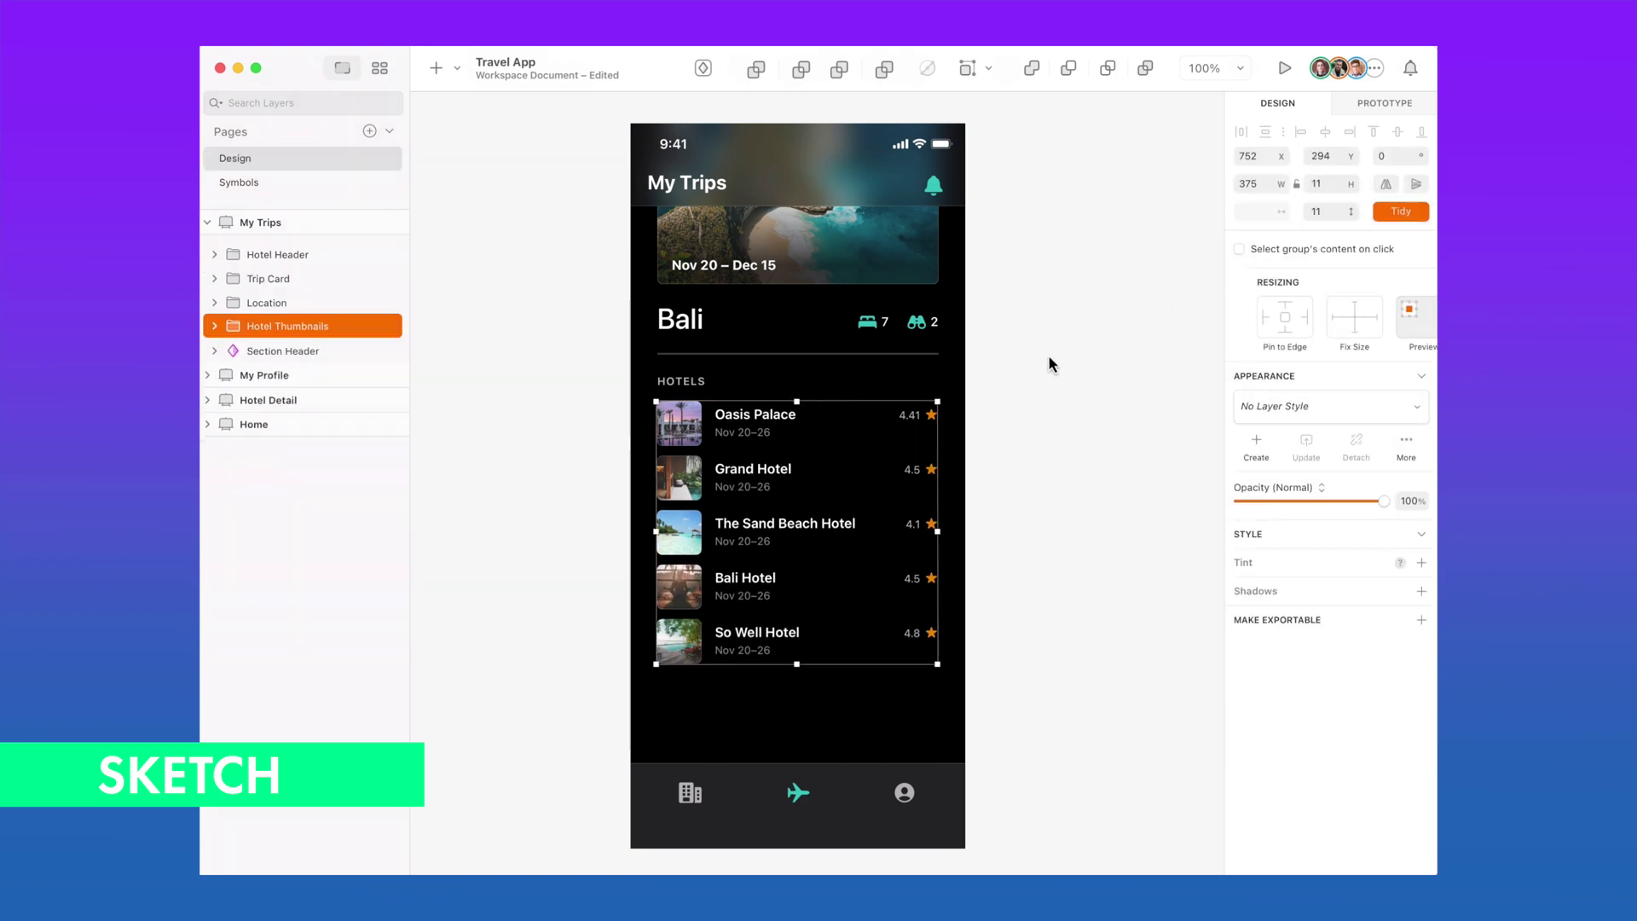
{"action": "left_click_drag", "start_coordinate": [796, 505], "coordinate": [796, 535]}
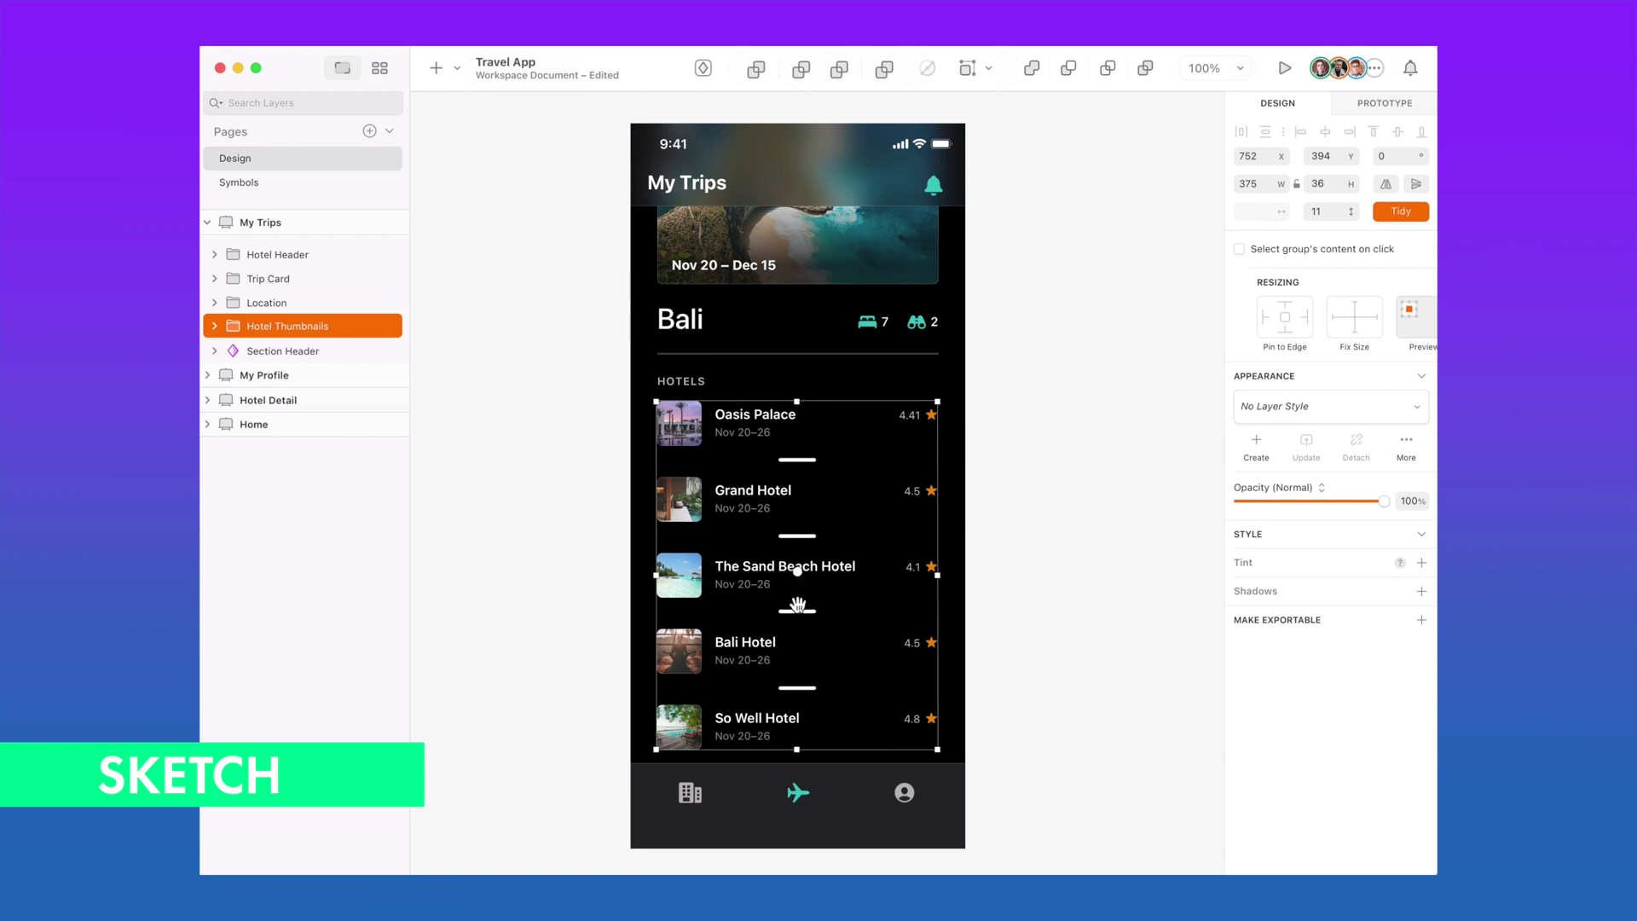
Step: Move So Well Hotel above Bali Hotel, dock the Tab Bar on My Profile, and preview
{"action": "left_click_drag", "start_coordinate": [798, 729], "coordinate": [796, 650]}
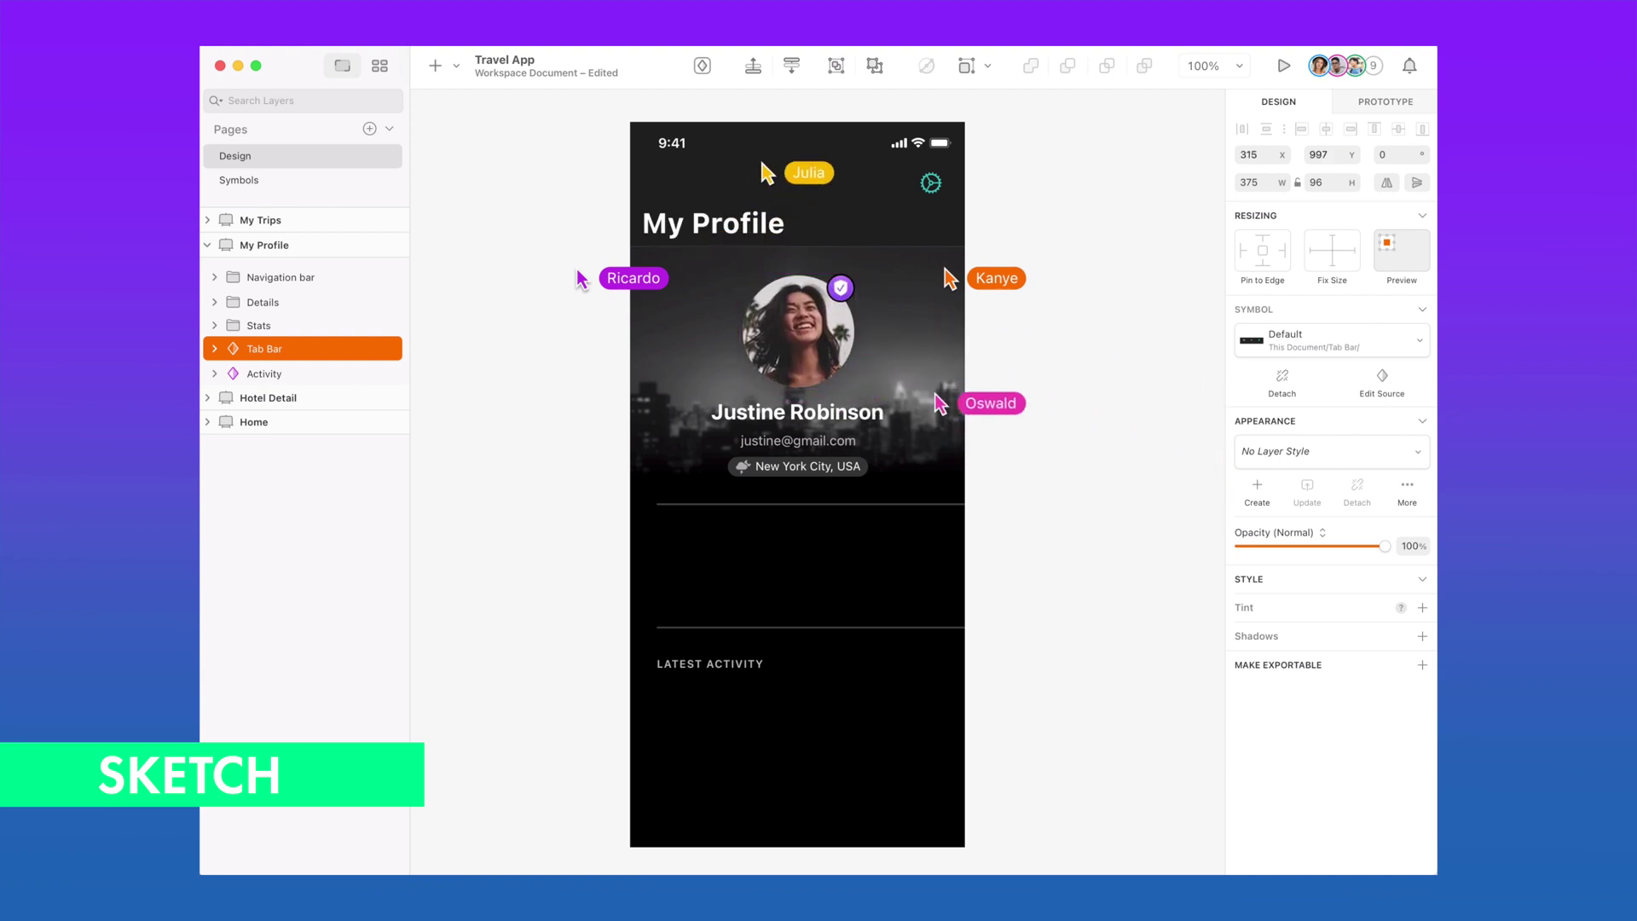
{"action": "left_click_drag", "start_coordinate": [533, 869], "coordinate": [763, 790]}
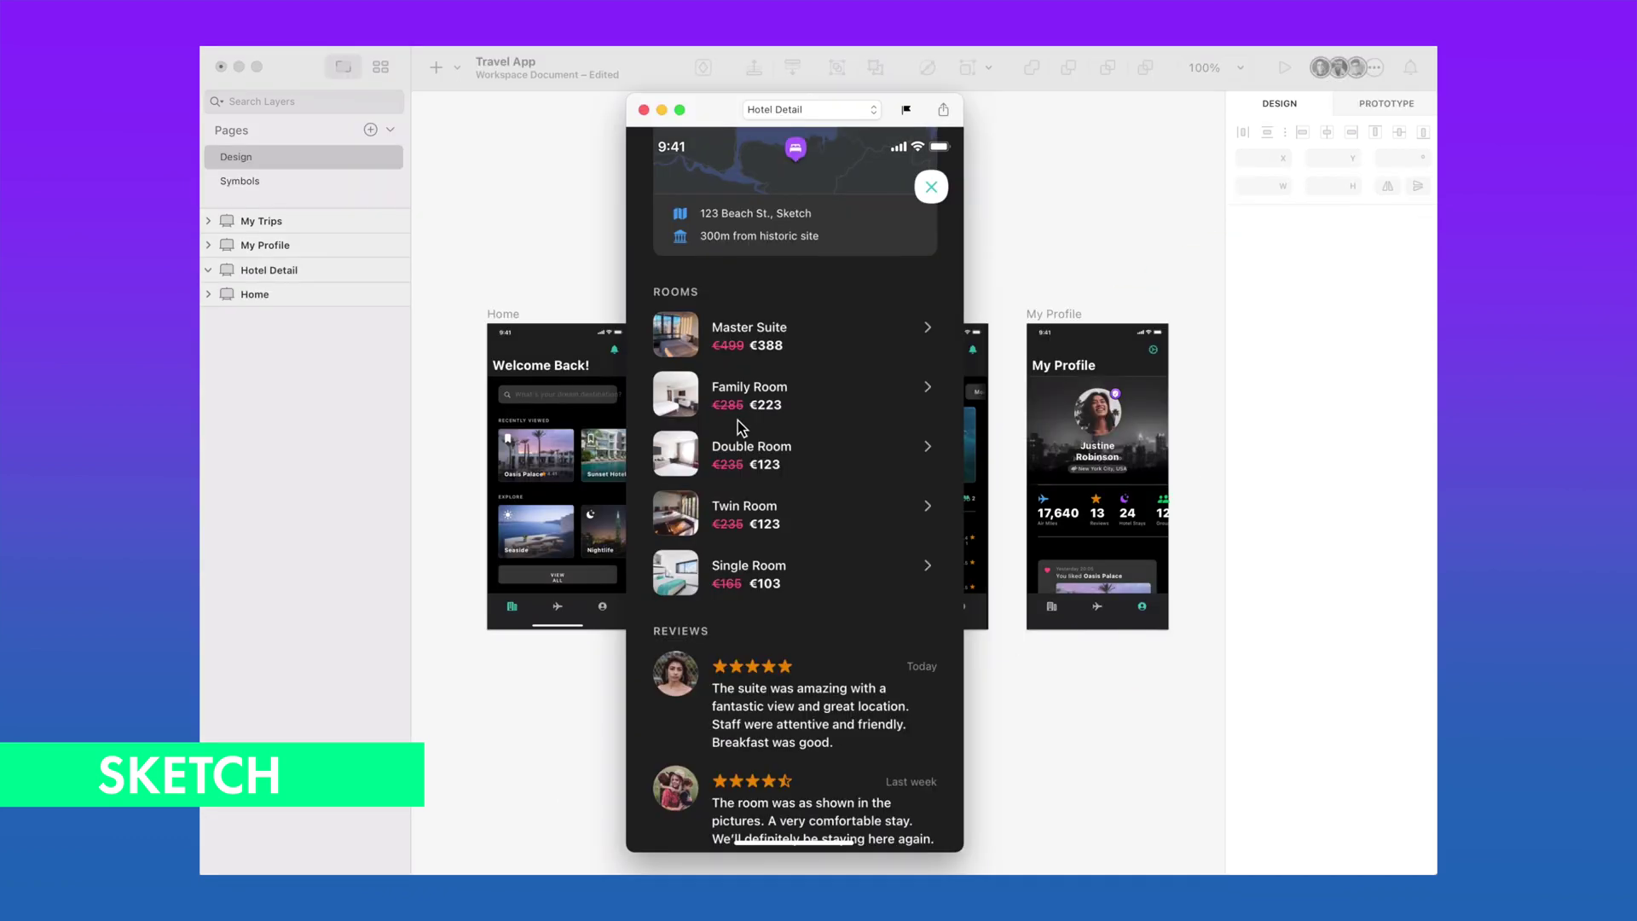
{"action": "scroll", "coordinate": [738, 421], "scroll_direction": "up", "scroll_amount": 10}
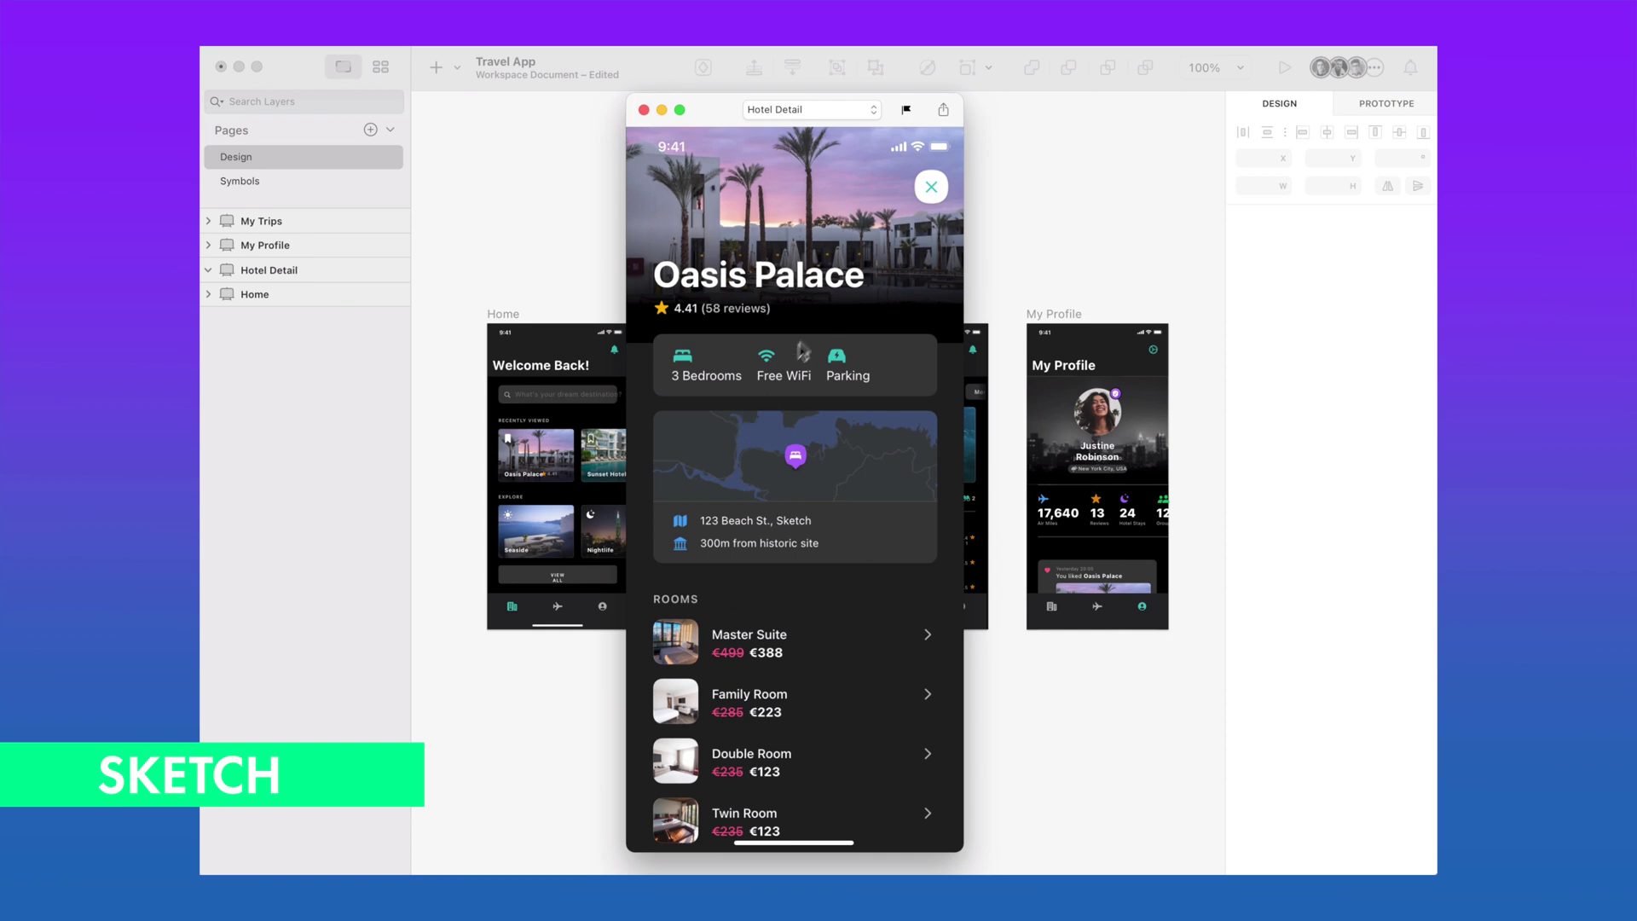
{"action": "left_click", "coordinate": [930, 186]}
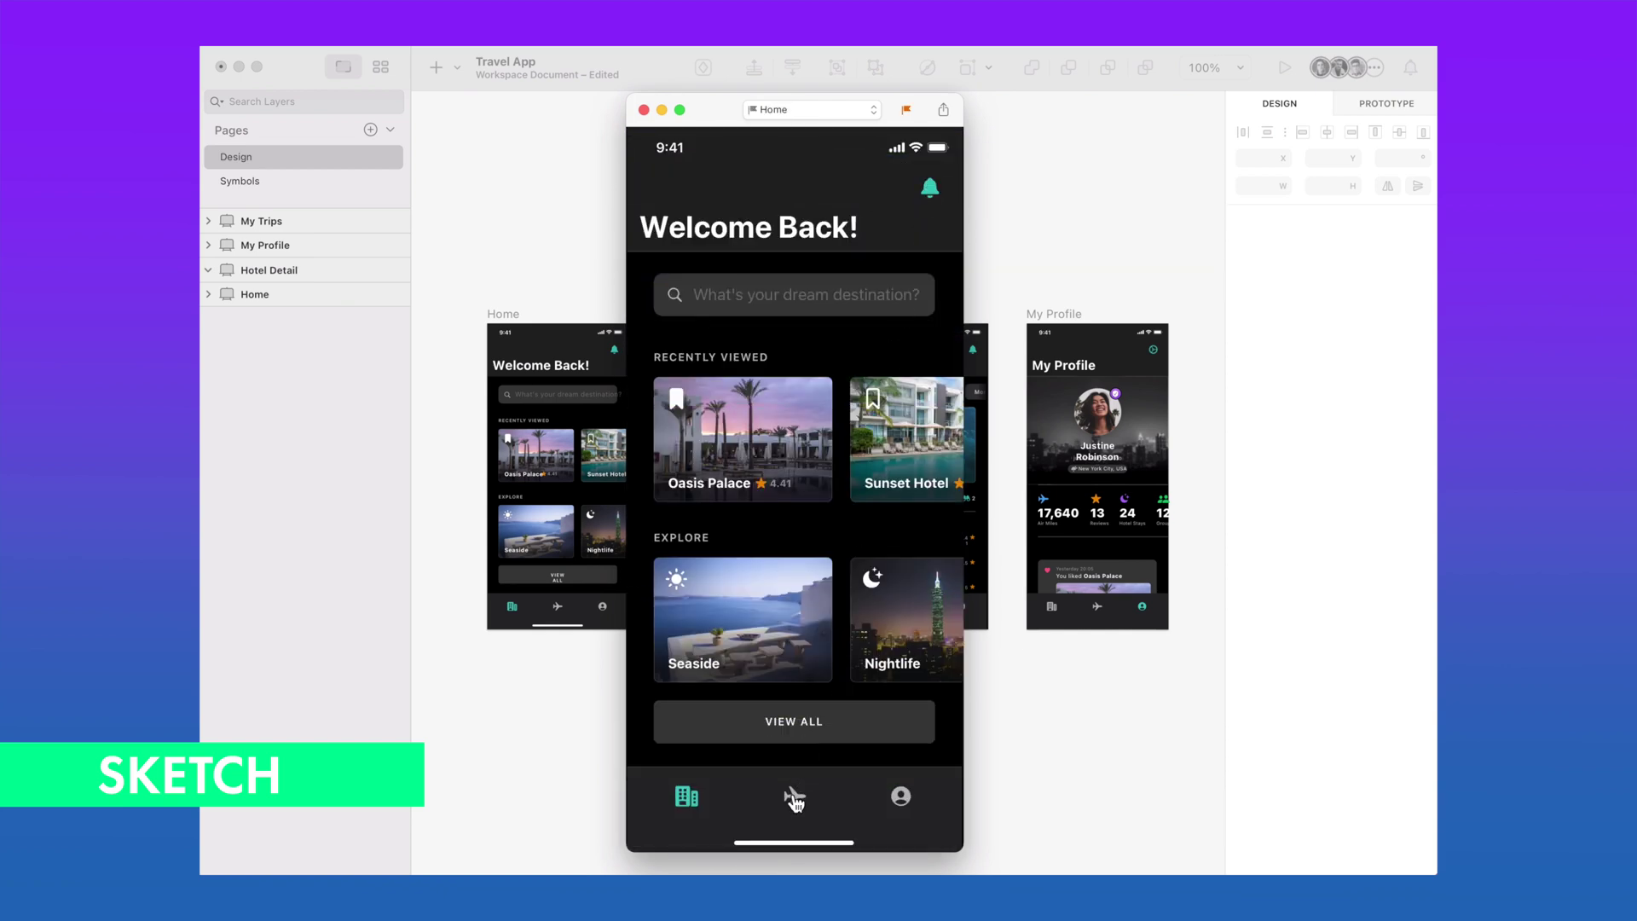
{"action": "left_click", "coordinate": [793, 798]}
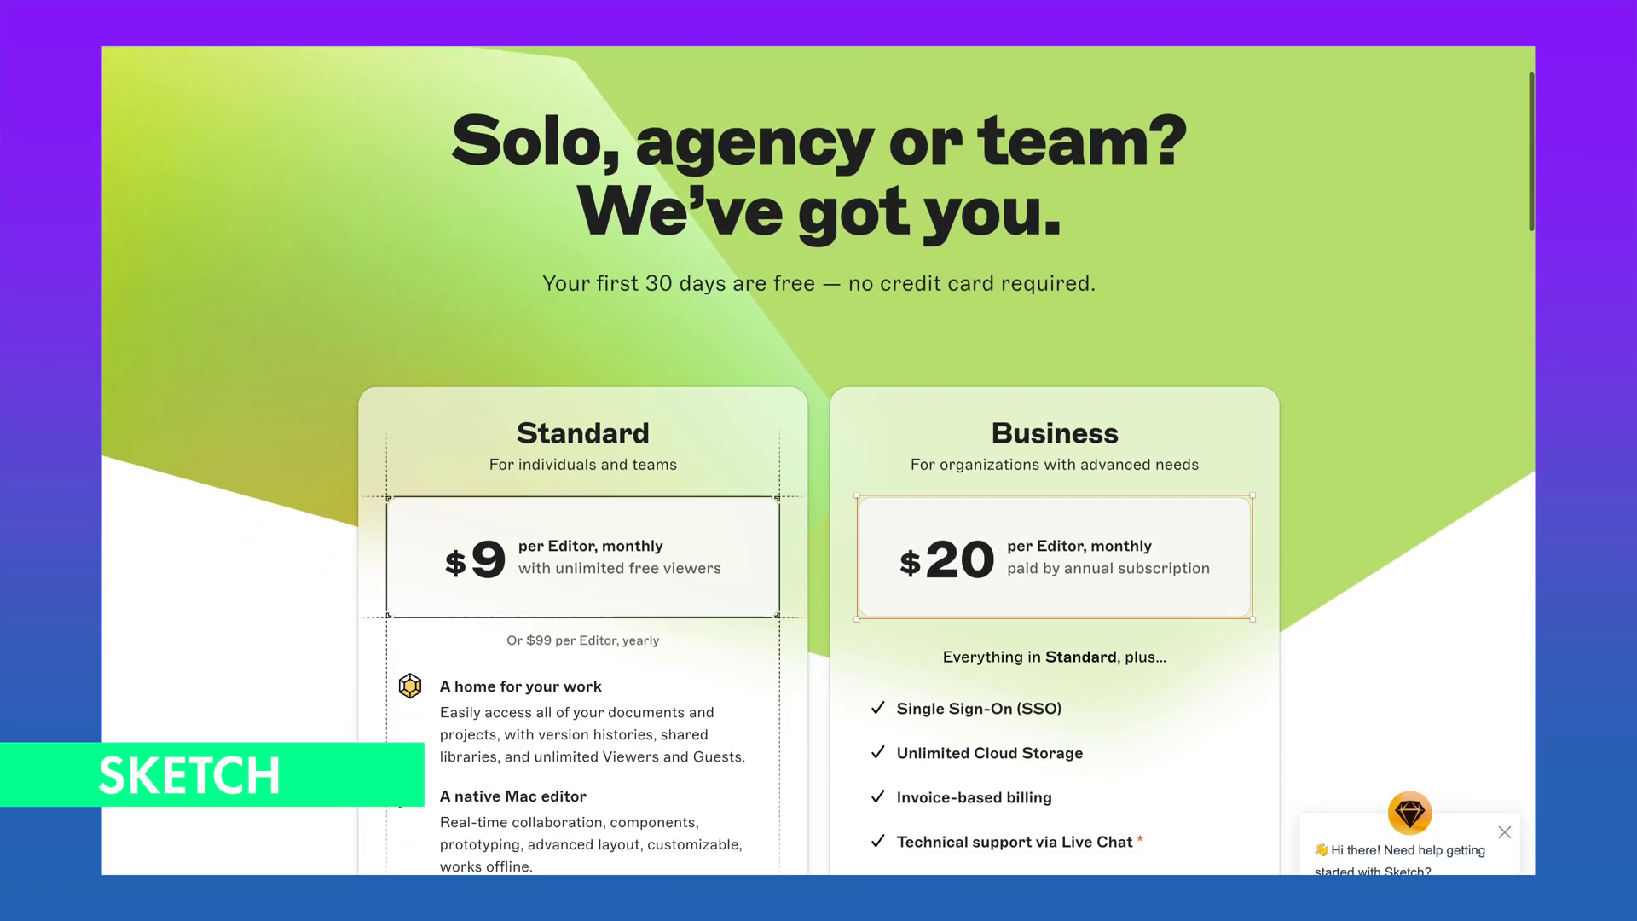
Step: Scroll the Sketch pricing page down to the $9 Standard and $20 Business plan cards
{"action": "scroll", "coordinate": [818, 460], "scroll_direction": "down", "scroll_amount": 5}
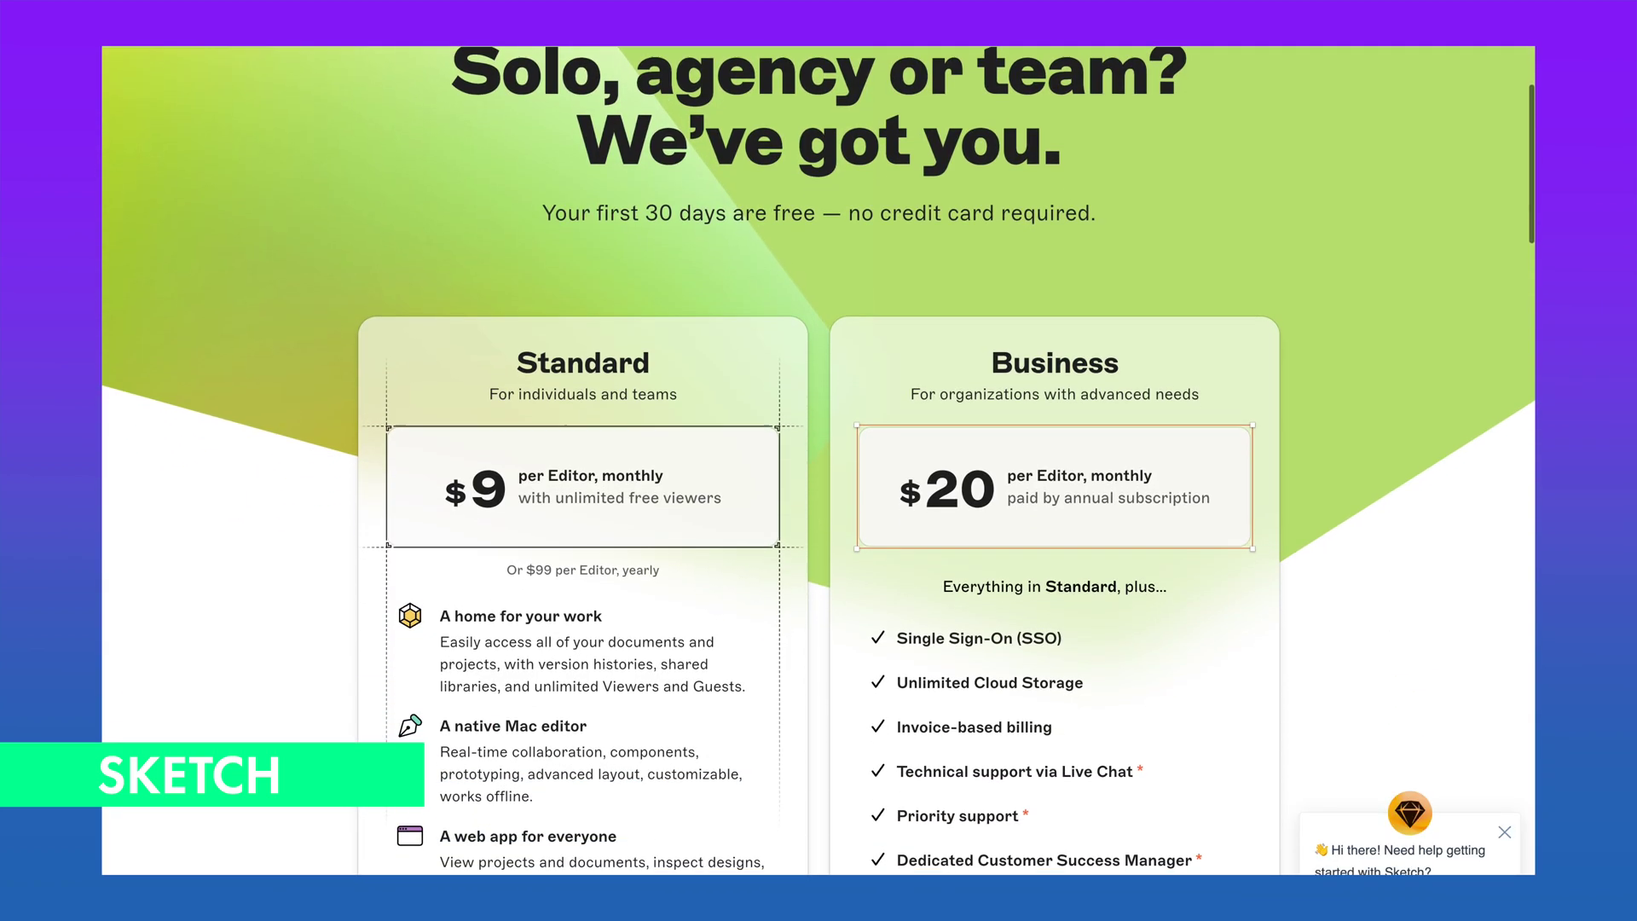
{"action": "scroll", "coordinate": [818, 460], "scroll_direction": "down", "scroll_amount": 3}
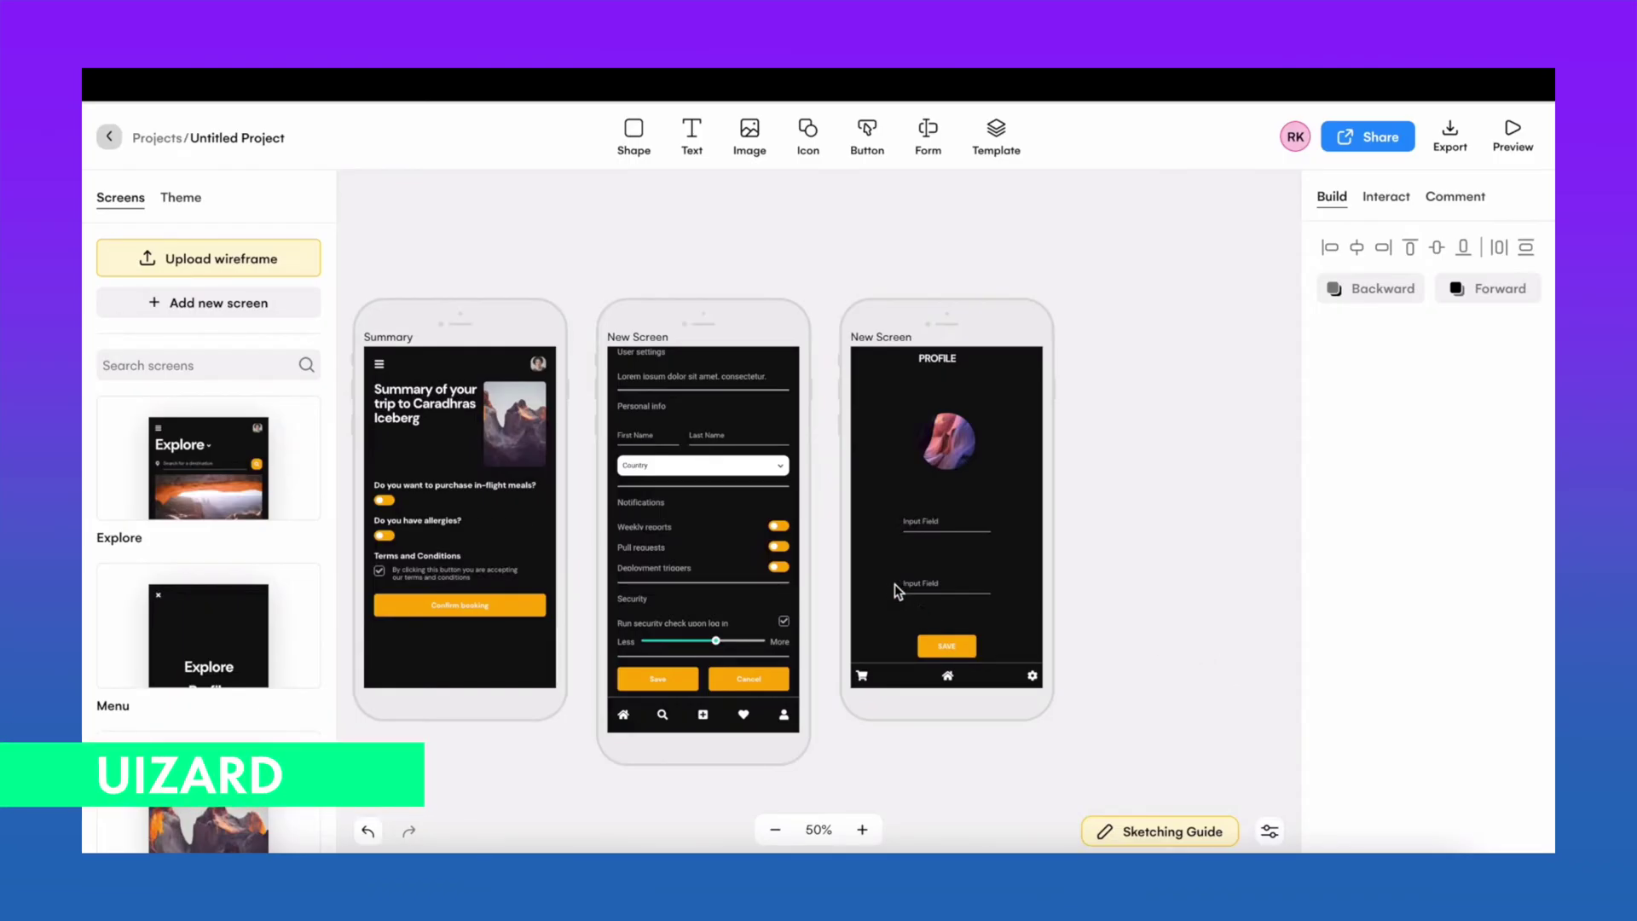
Step: Shift the second input field and Save button up three steps and finish inserting the template
{"action": "left_click_drag", "start_coordinate": [892, 583], "coordinate": [1011, 653]}
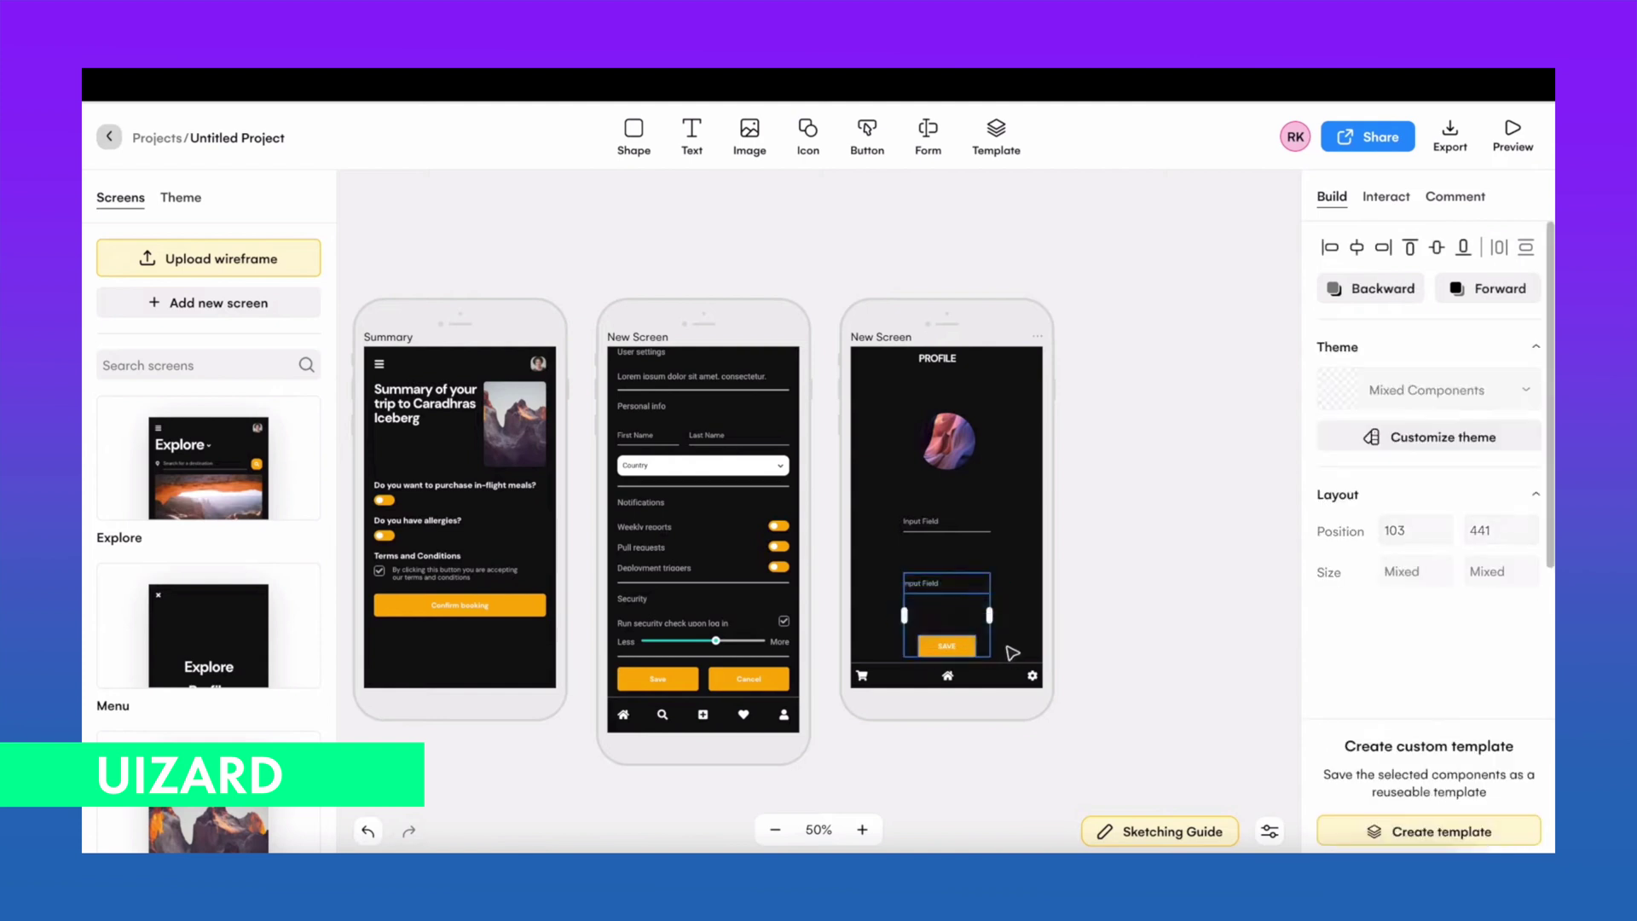
{"action": "key", "text": "shift+Up"}
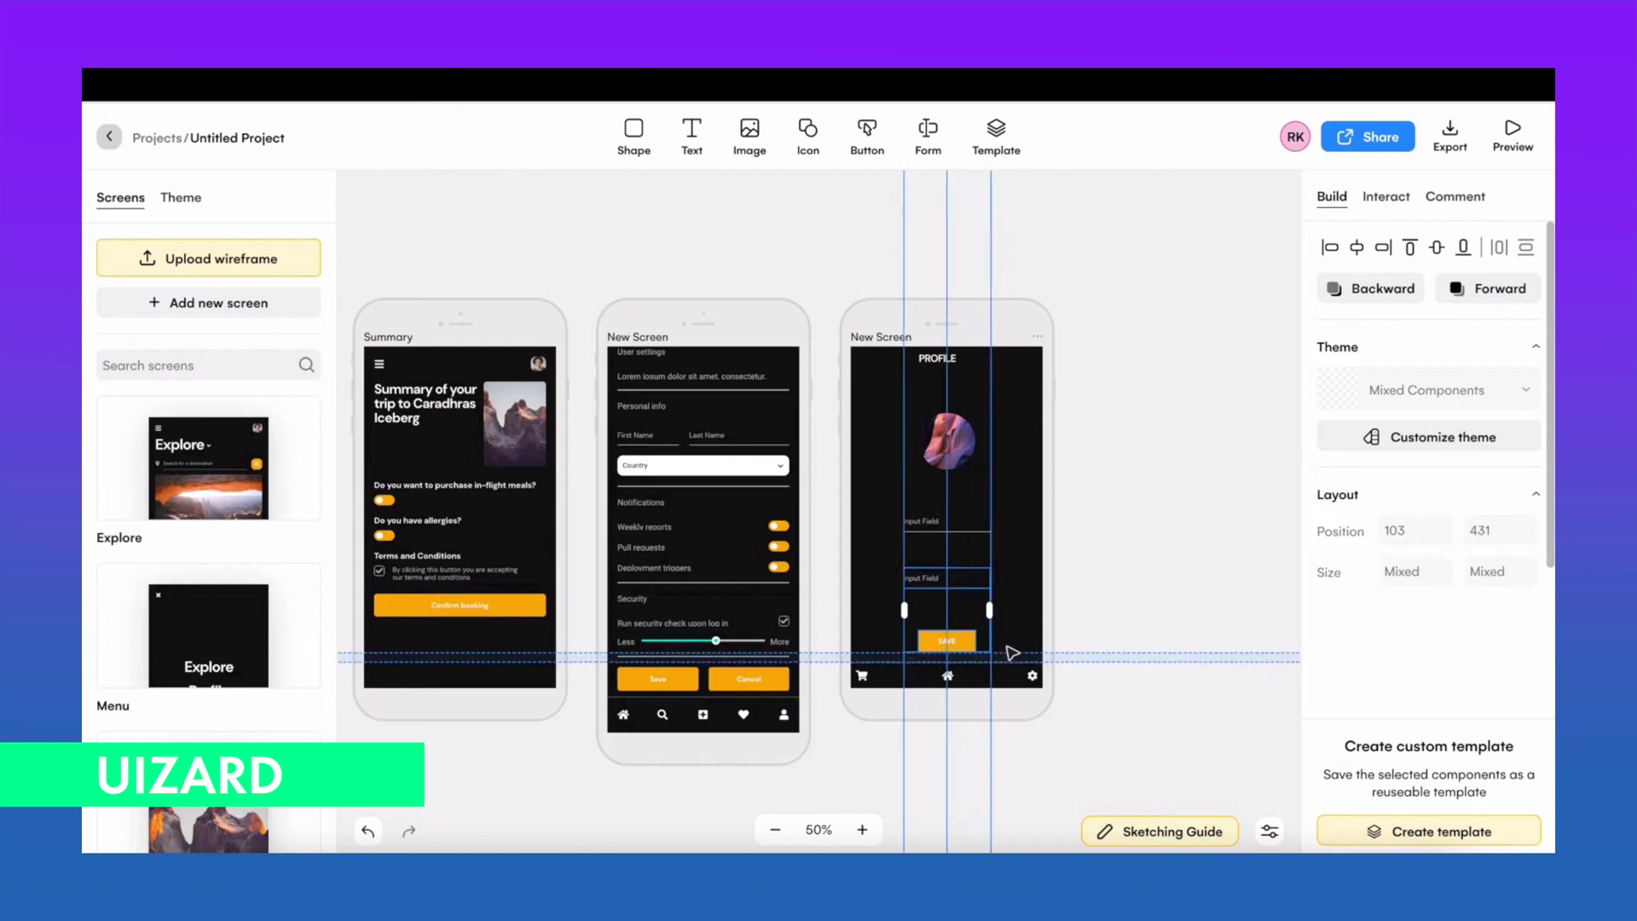
{"action": "key", "text": "shift+Up"}
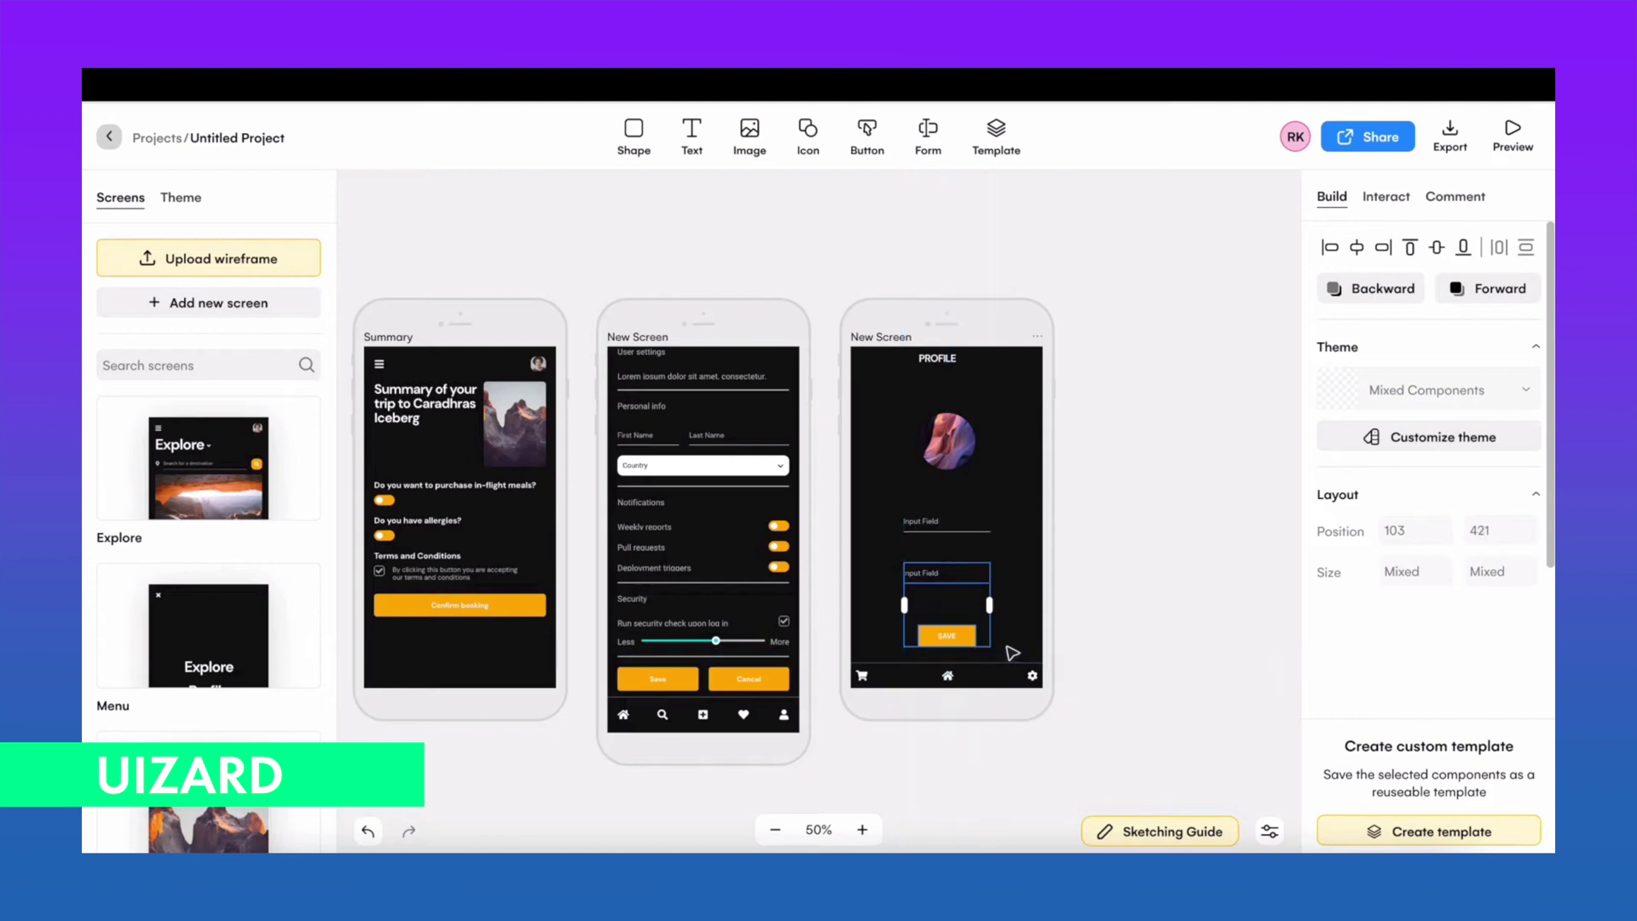
{"action": "key", "text": "shift+Up"}
{"action": "key", "text": "shift+Up"}
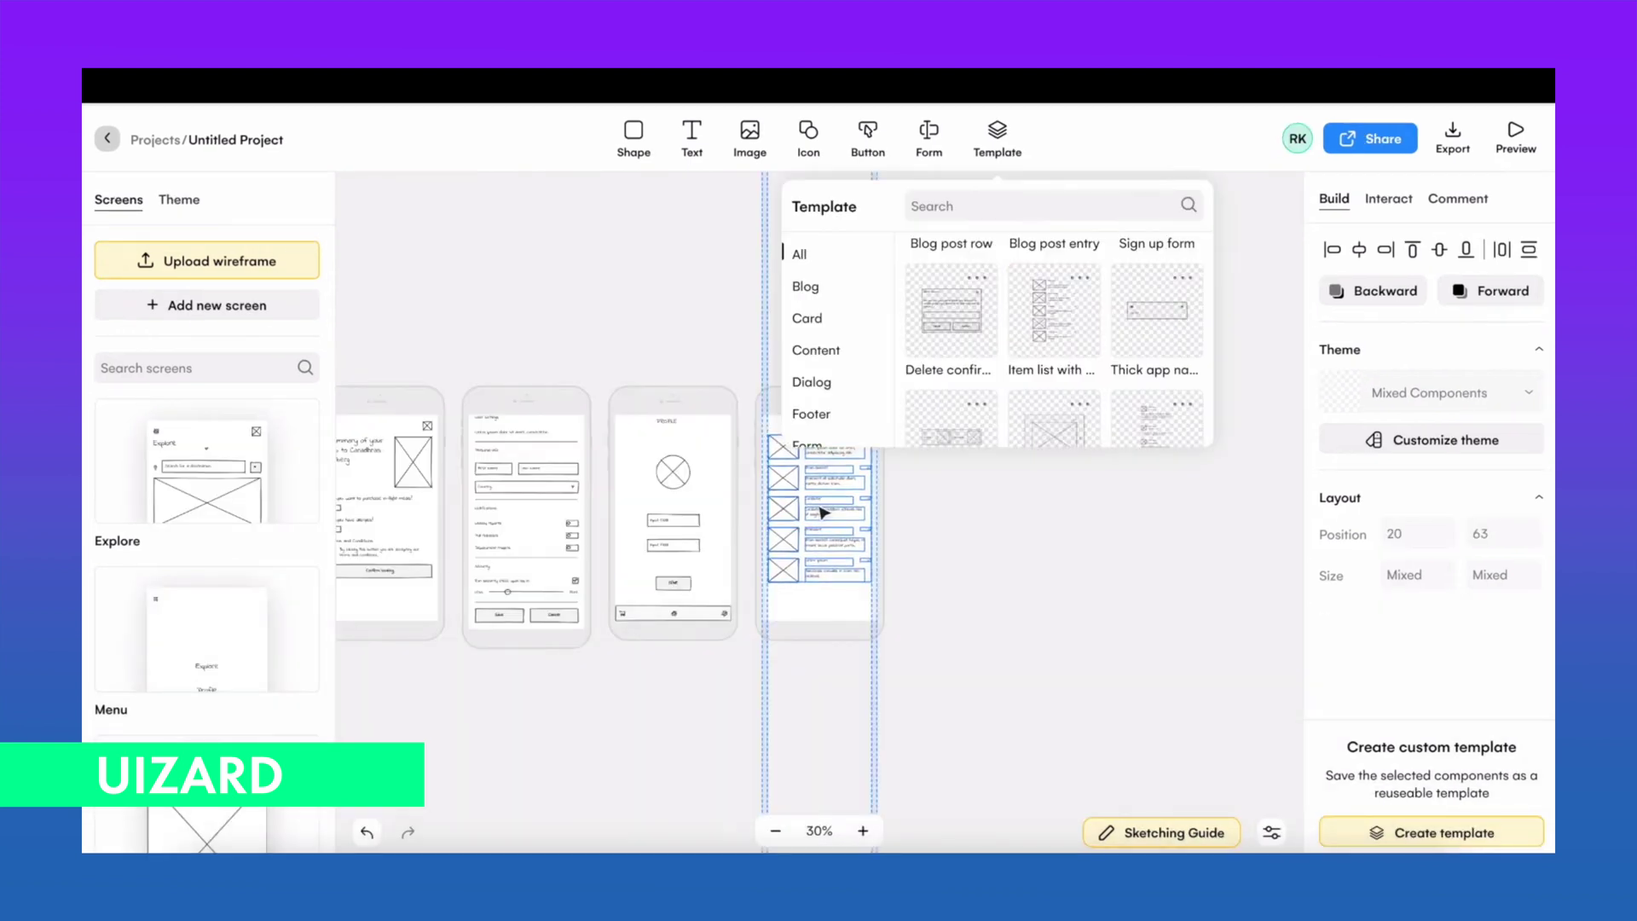
{"action": "left_click", "coordinate": [822, 511]}
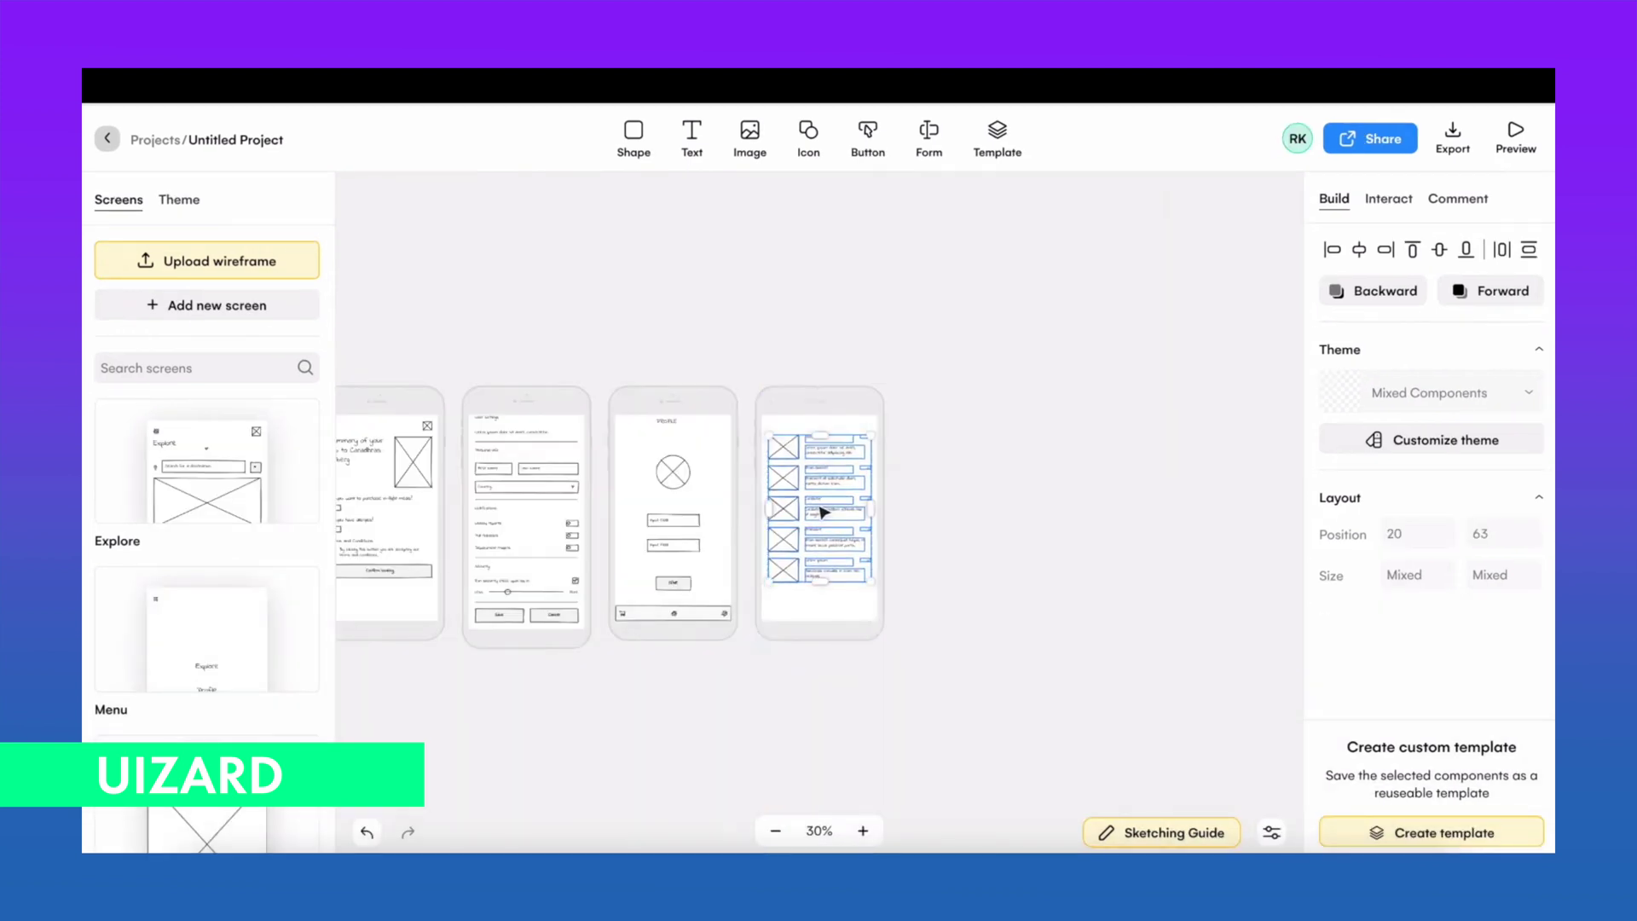
Step: Turn off Wireframe mode so the screens render in full colour, then review the screen links
{"action": "left_click", "coordinate": [1068, 568]}
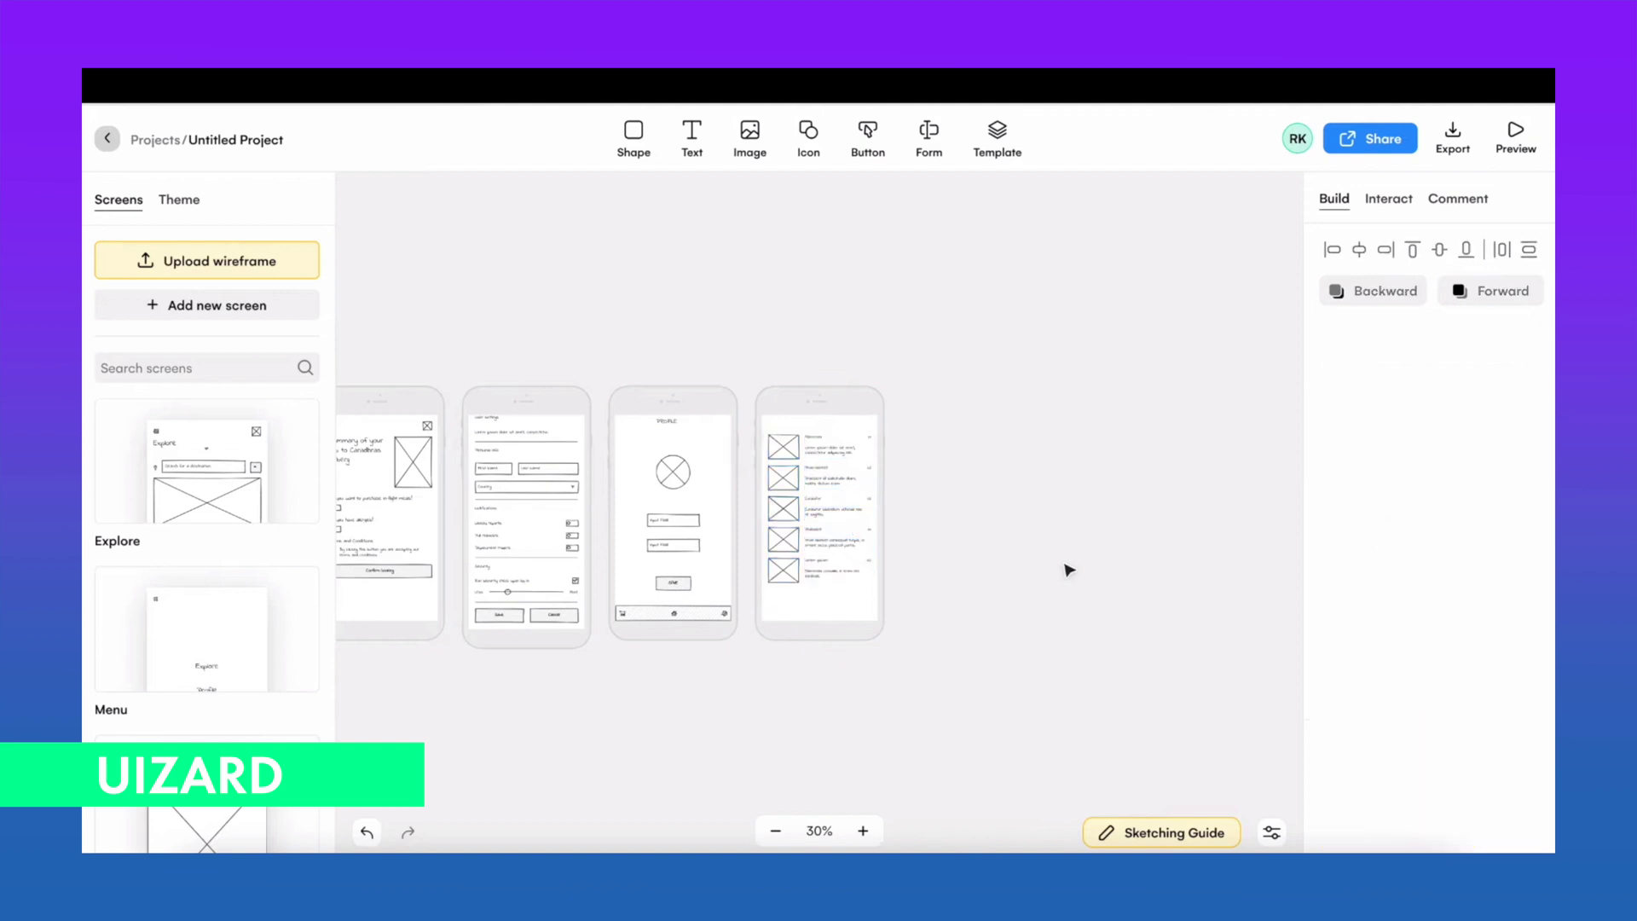
{"action": "left_click", "coordinate": [179, 199]}
{"action": "left_click", "coordinate": [307, 253]}
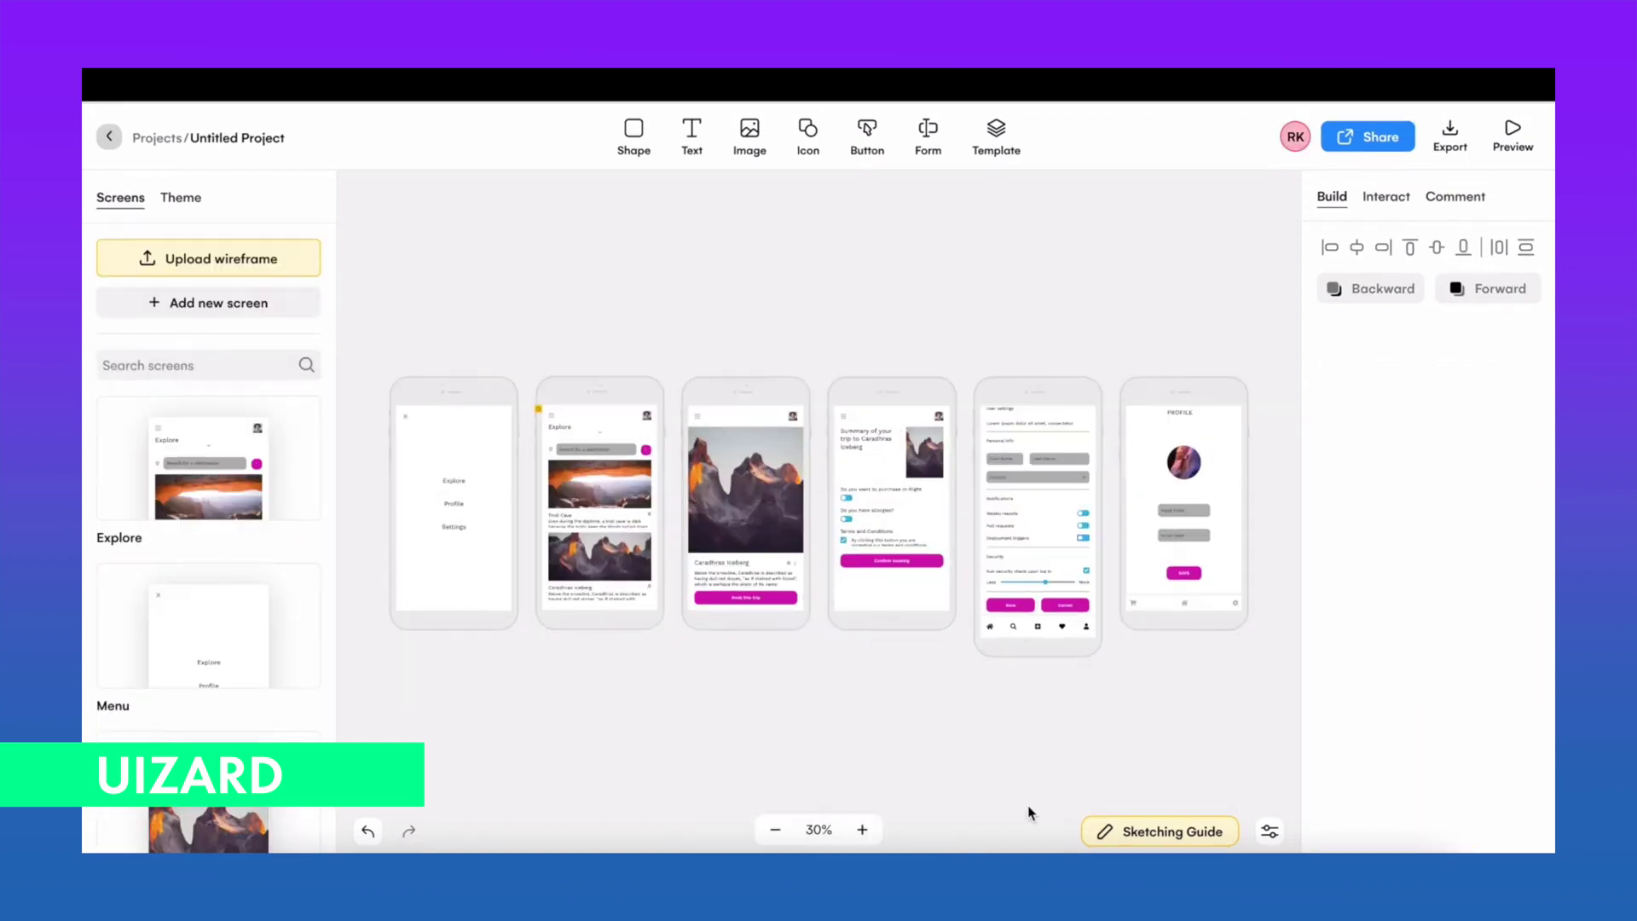
{"action": "left_click", "coordinate": [1386, 198]}
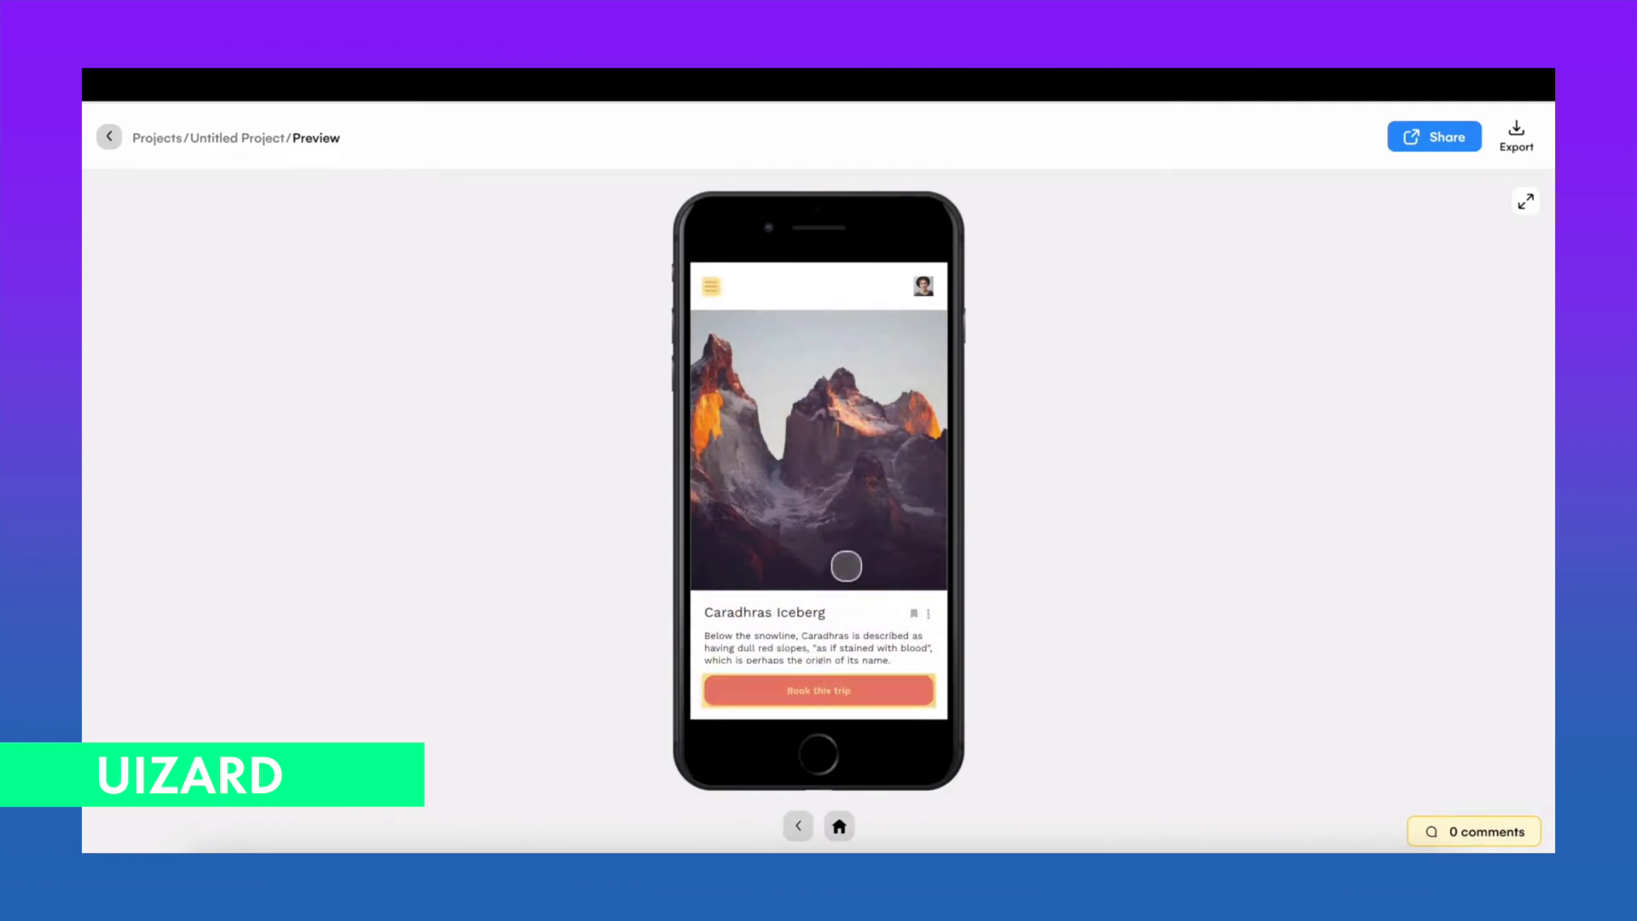
Step: Tap the hamburger icon on the Caradhras Iceberg preview to show the Explore/Profile/Settings menu
{"action": "left_click", "coordinate": [715, 278]}
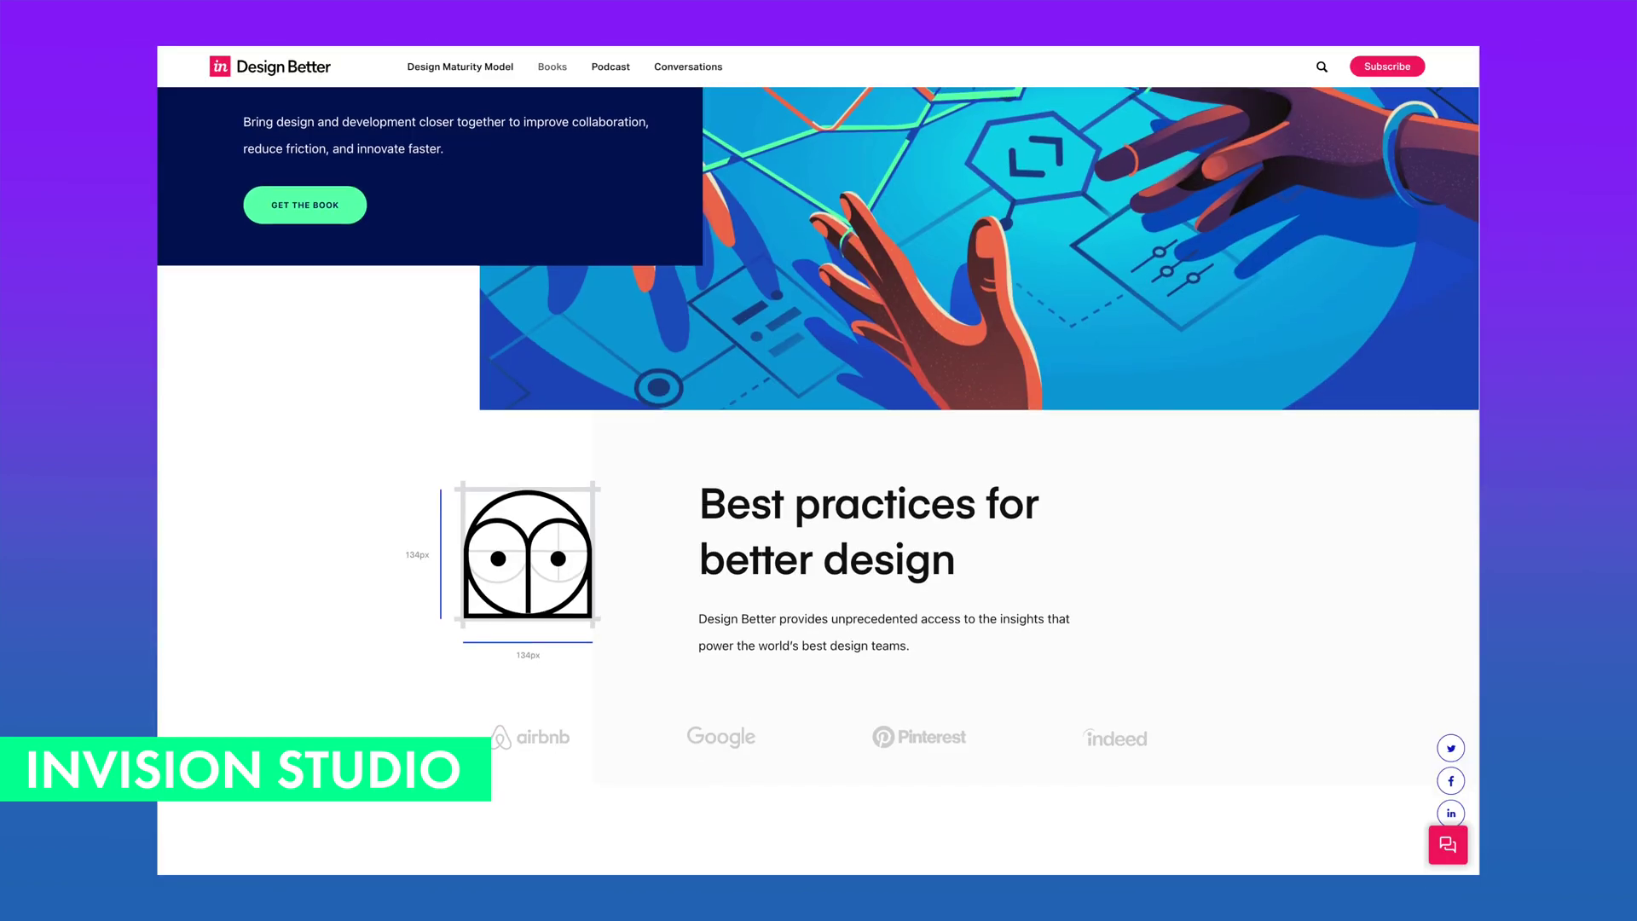
Step: Drag the diagonal line's endpoint down onto the bottom edge of the profile photo
{"action": "scroll", "coordinate": [818, 477], "scroll_direction": "down", "scroll_amount": 10}
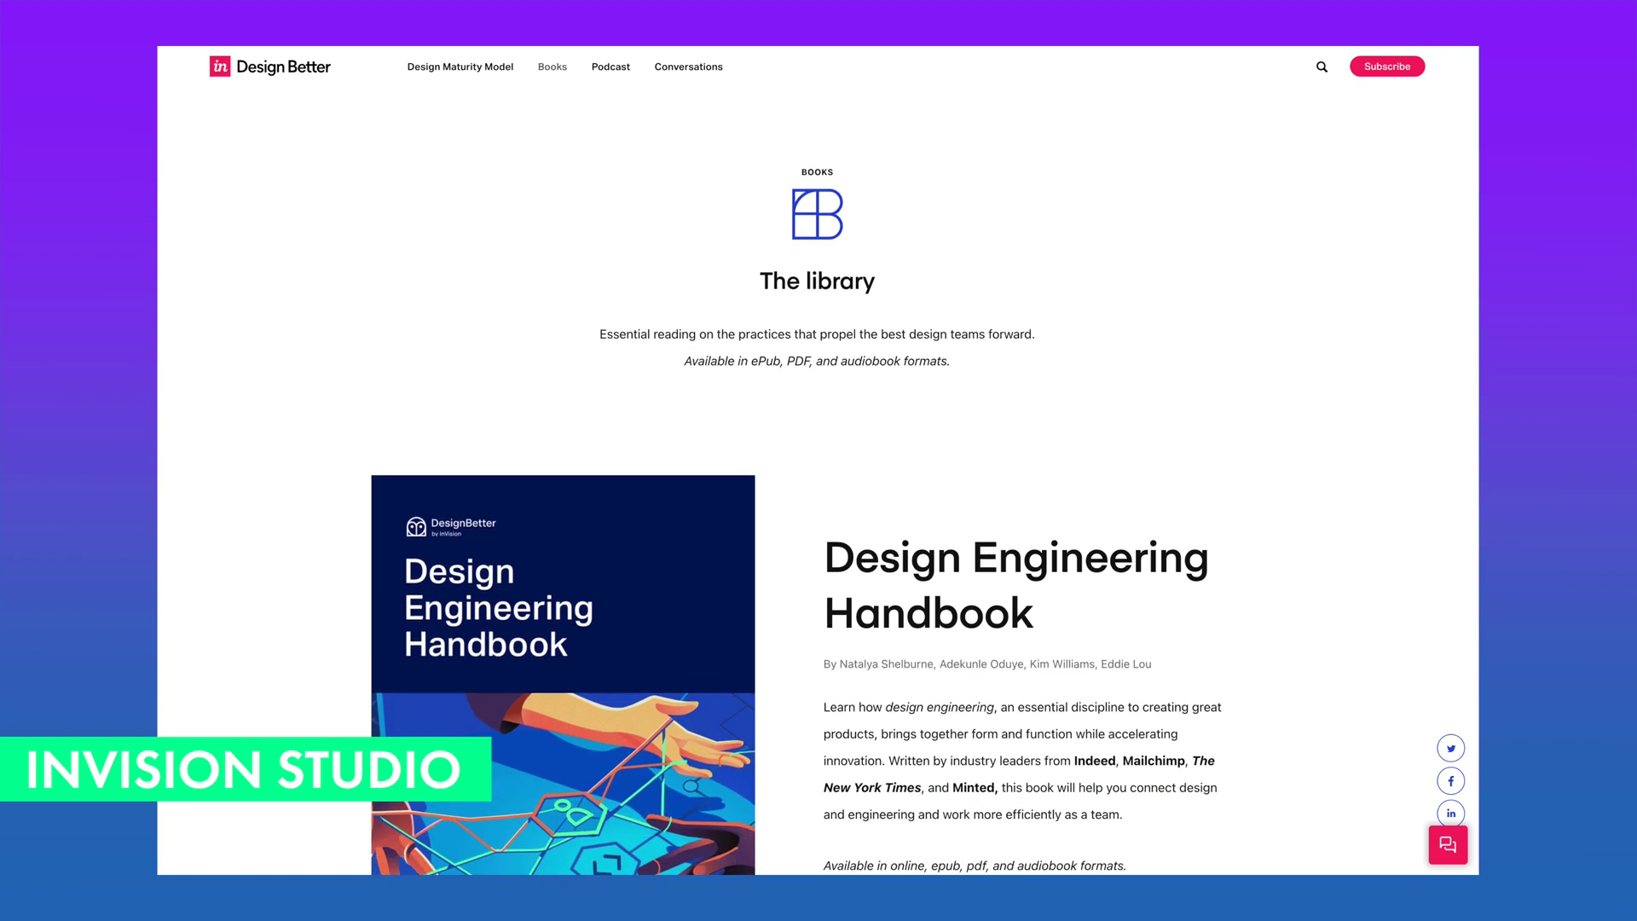
{"action": "scroll", "coordinate": [819, 477], "scroll_direction": "down", "scroll_amount": 8}
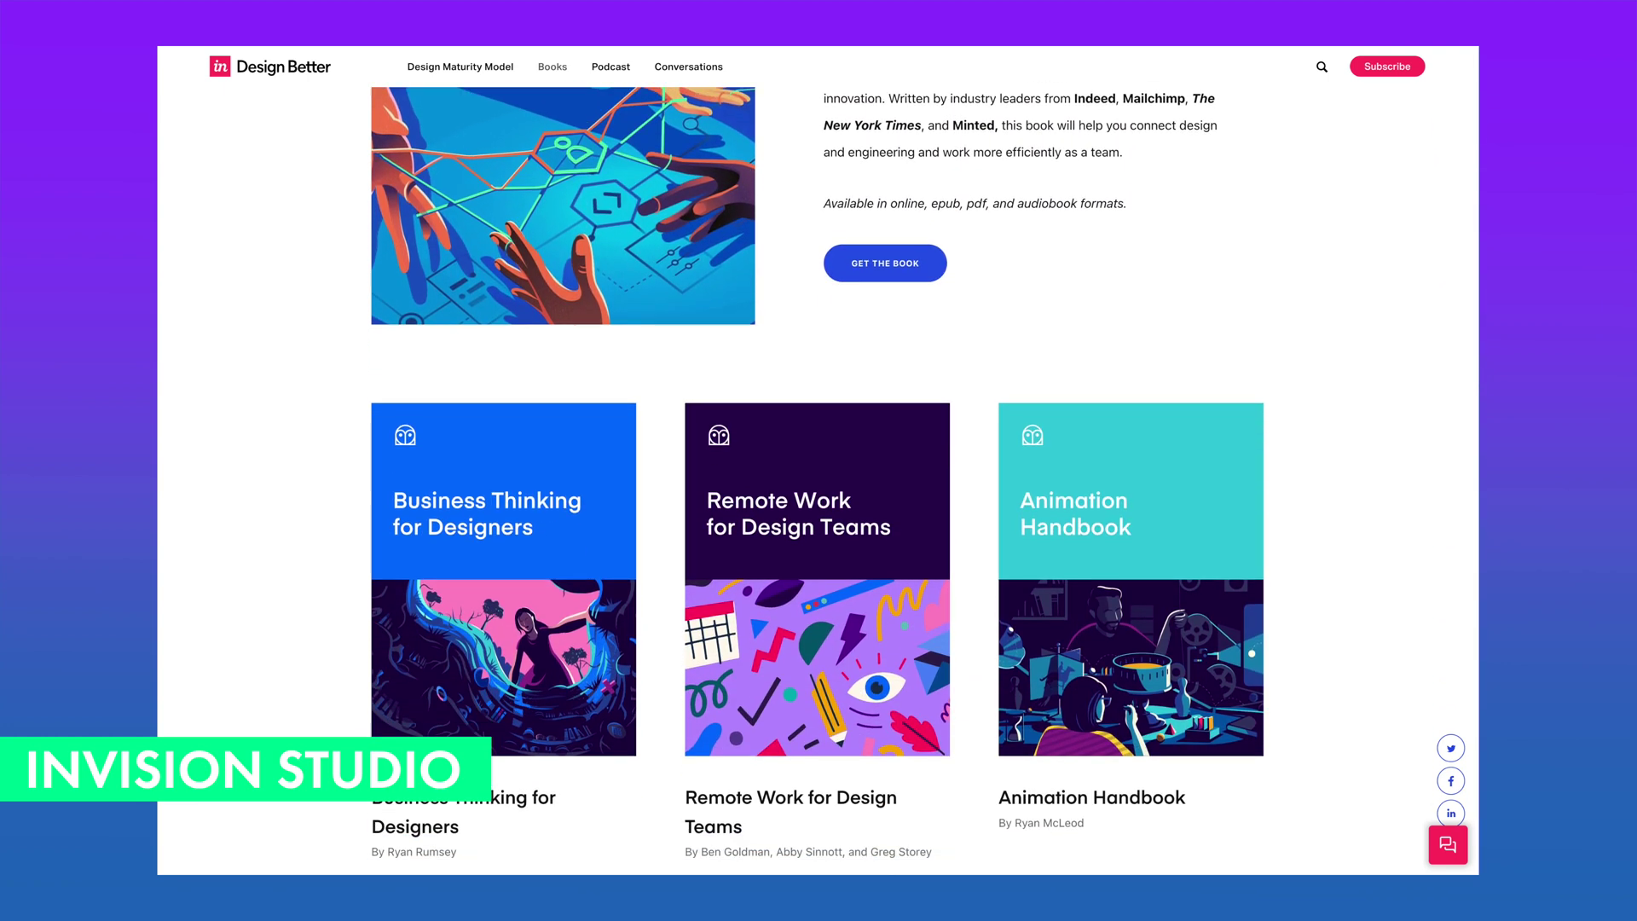
{"action": "scroll", "coordinate": [819, 477], "scroll_direction": "down", "scroll_amount": 10}
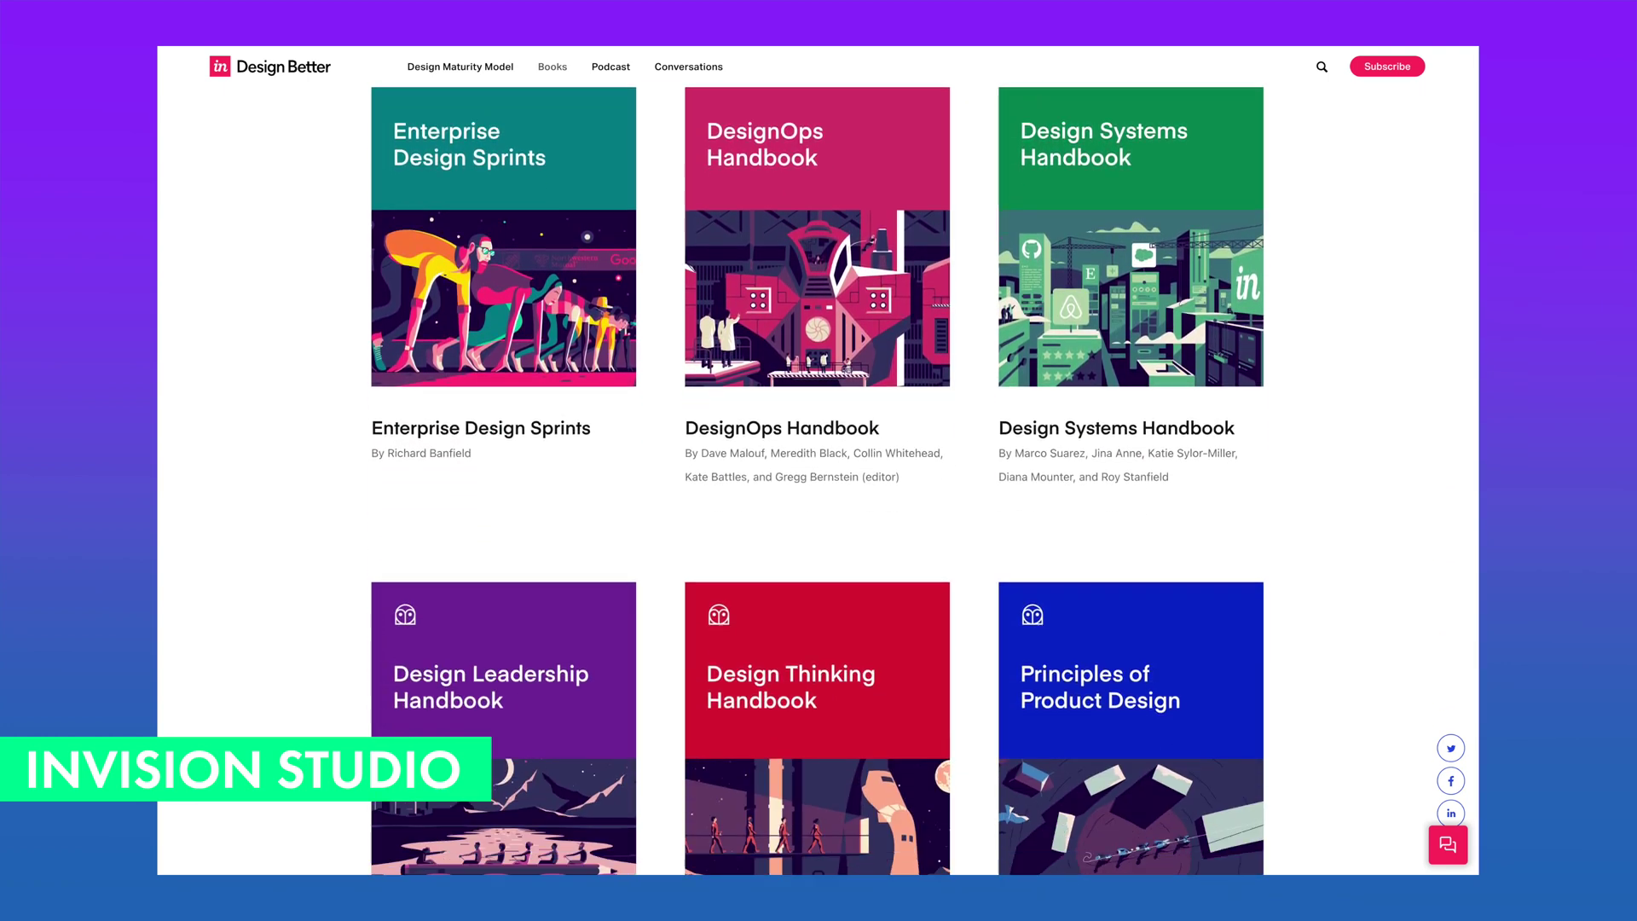
{"action": "scroll", "coordinate": [819, 477], "scroll_direction": "down", "scroll_amount": 3}
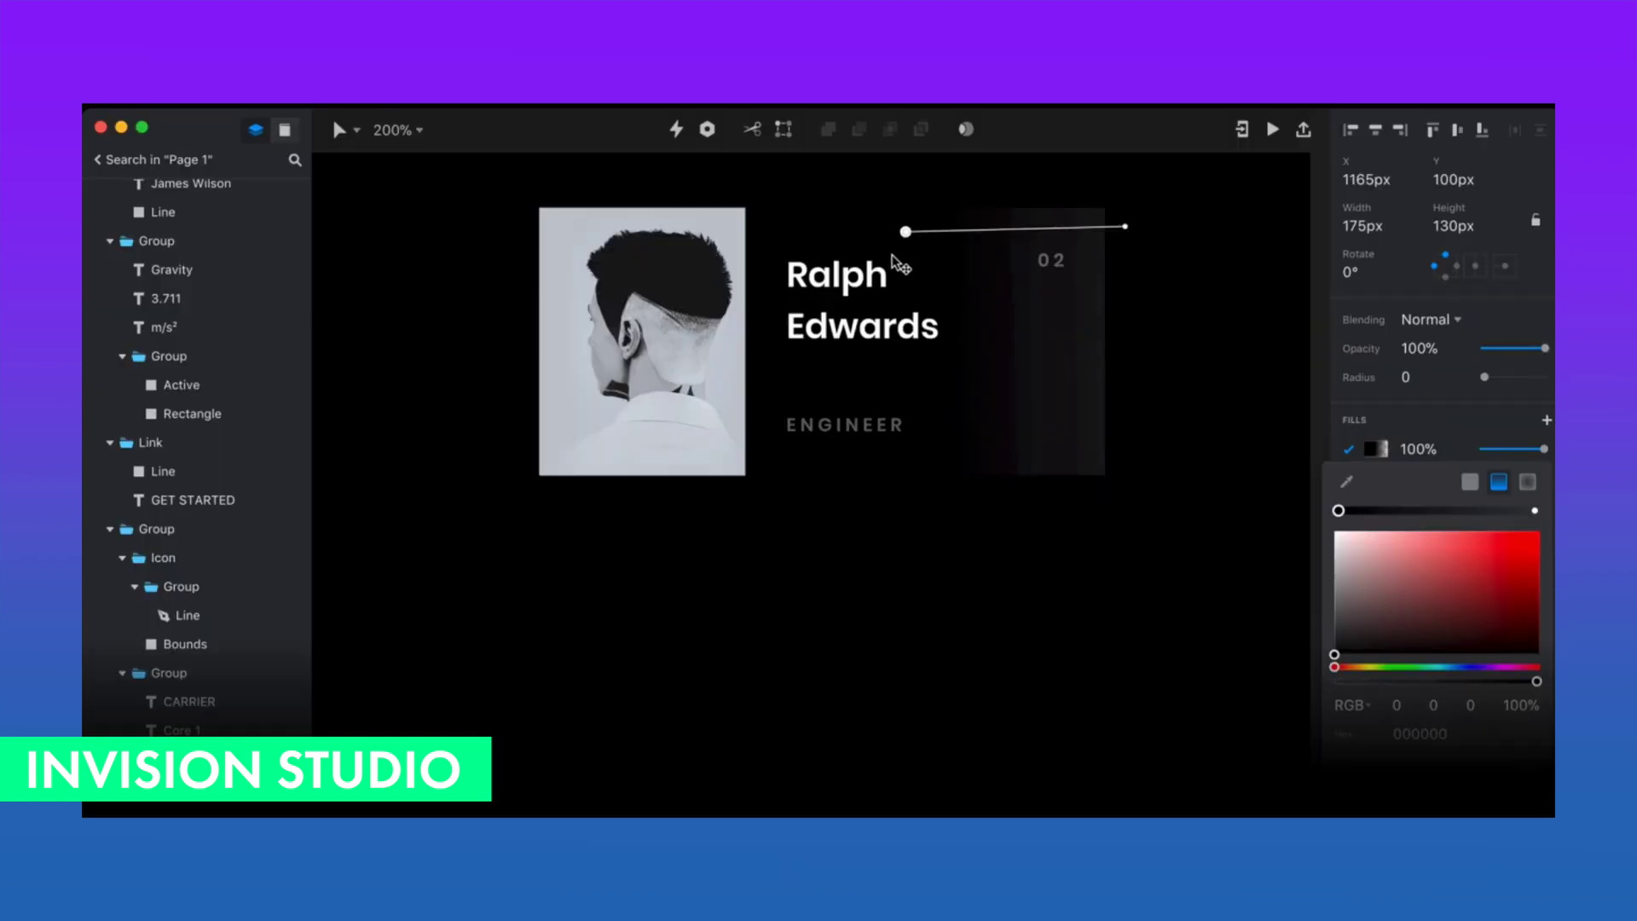
{"action": "left_click_drag", "start_coordinate": [908, 243], "coordinate": [677, 488]}
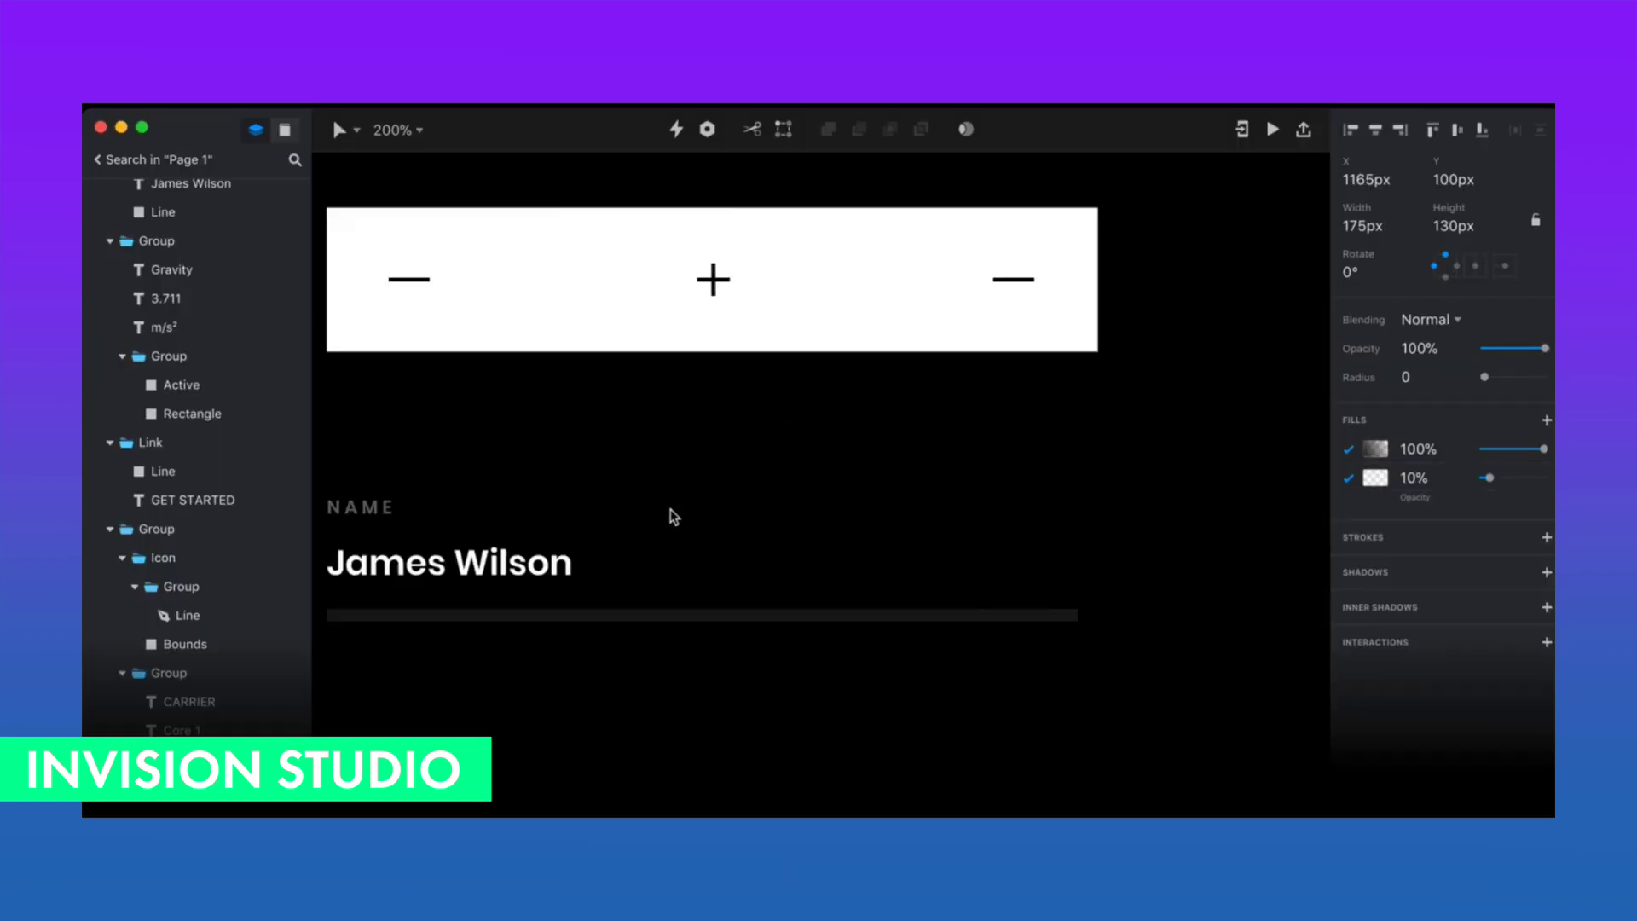
Step: Scroll the UXPin component library and add a Card component to the canvas
{"action": "scroll", "coordinate": [670, 515], "scroll_direction": "left", "scroll_amount": 3}
{"action": "scroll", "coordinate": [683, 541], "scroll_direction": "down", "scroll_amount": 5}
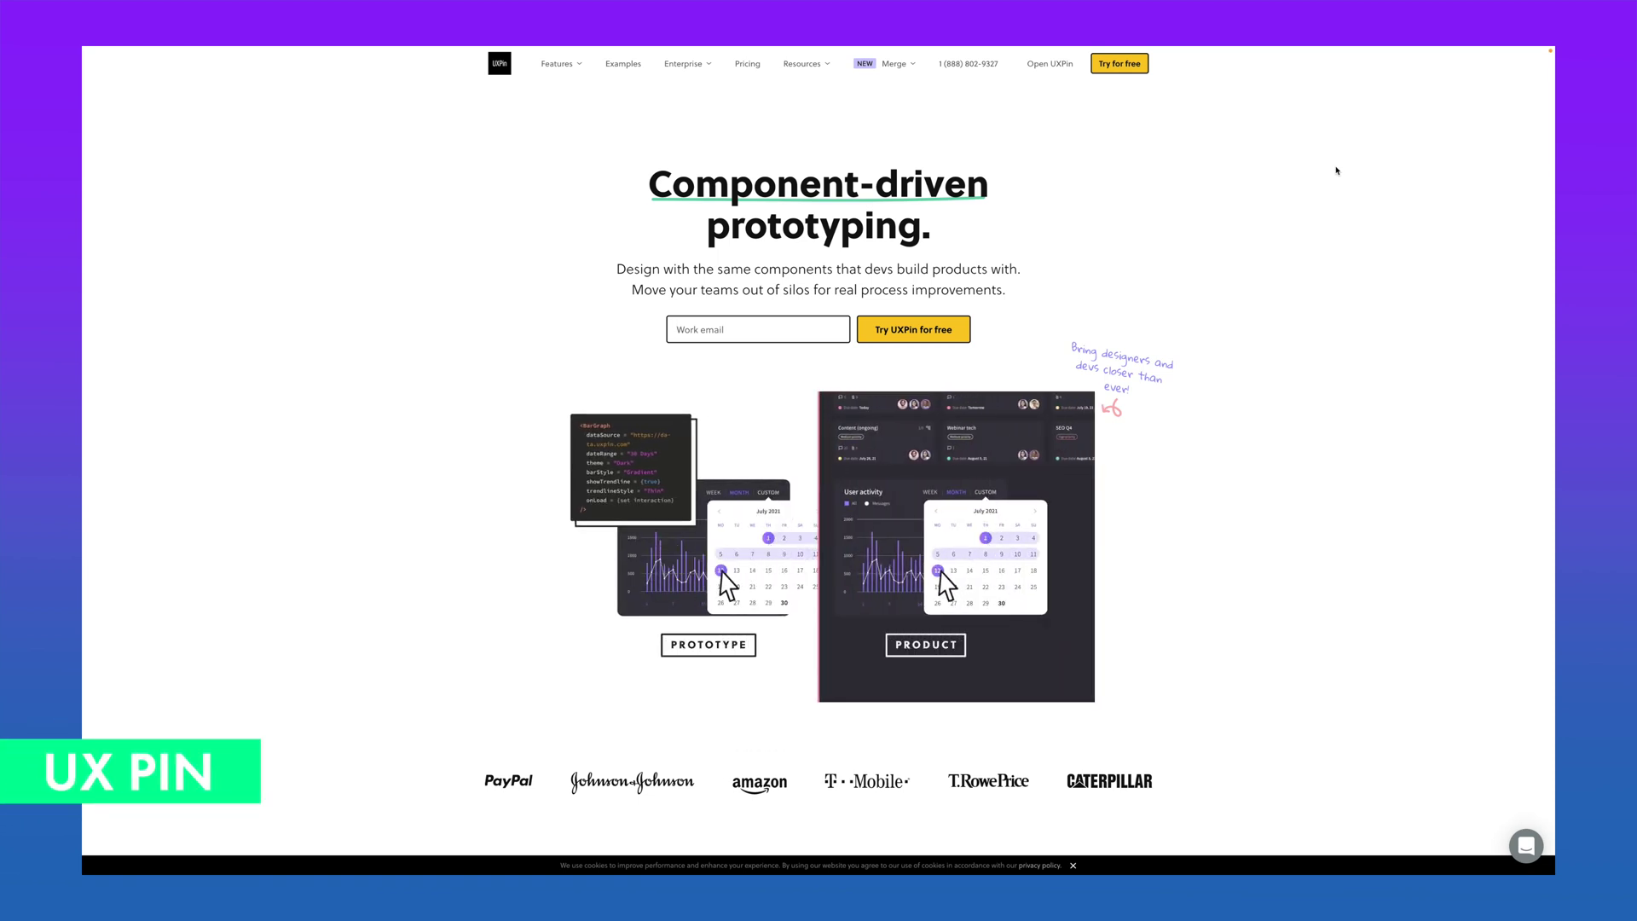
{"action": "scroll", "coordinate": [1336, 171], "scroll_direction": "down", "scroll_amount": 7}
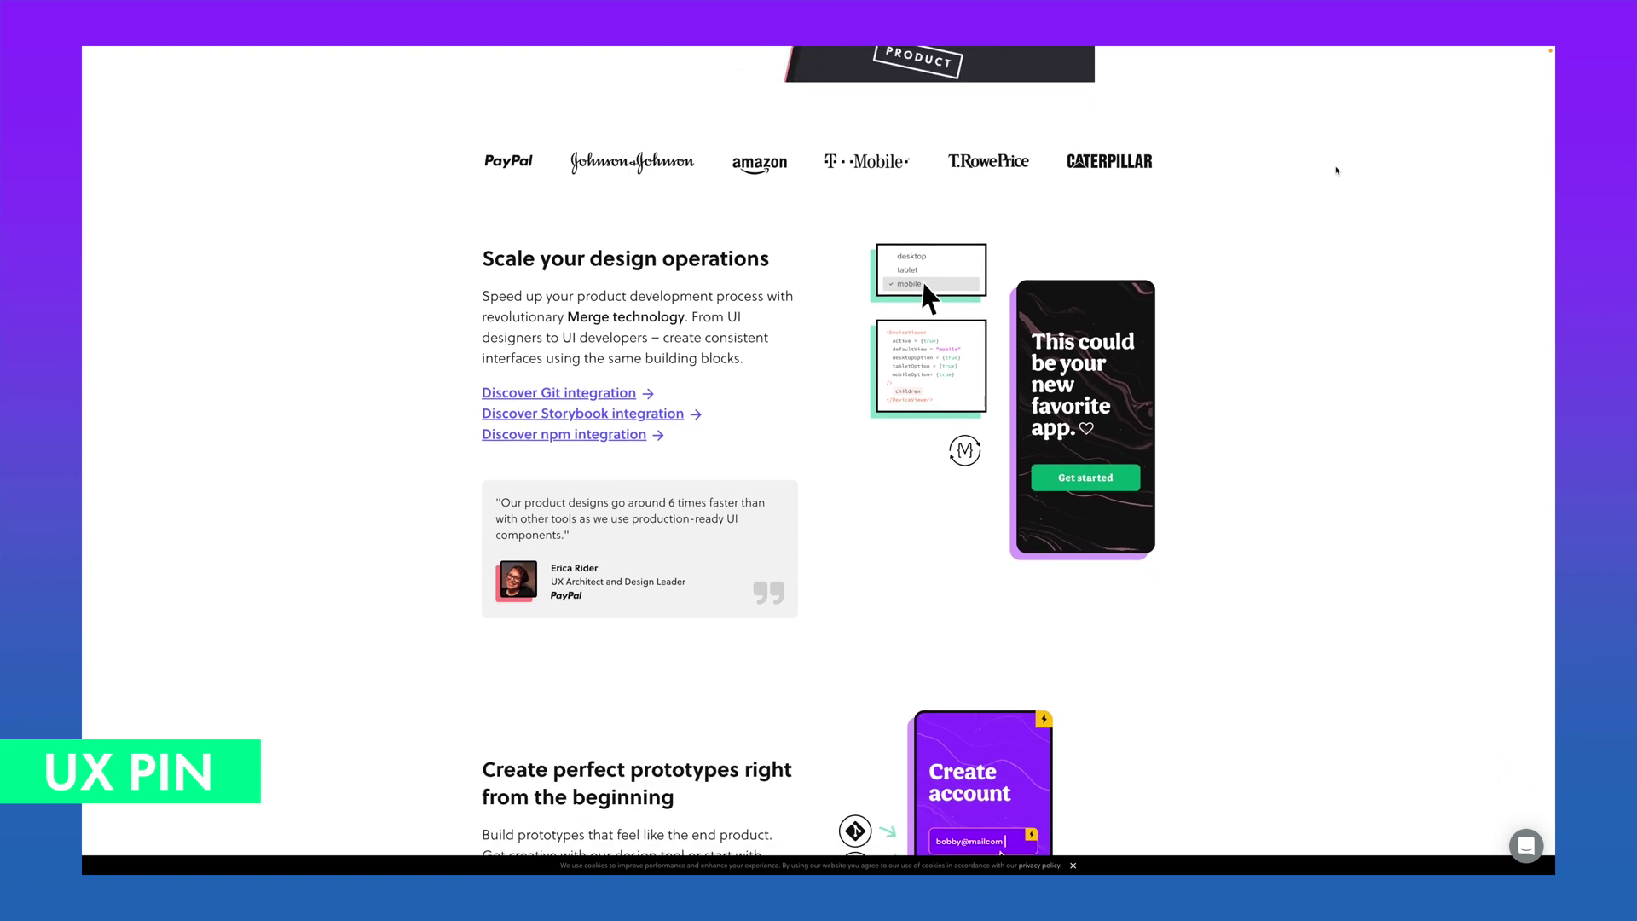
{"action": "scroll", "coordinate": [1336, 170], "scroll_direction": "down", "scroll_amount": 1}
{"action": "scroll", "coordinate": [1336, 171], "scroll_direction": "down", "scroll_amount": 1}
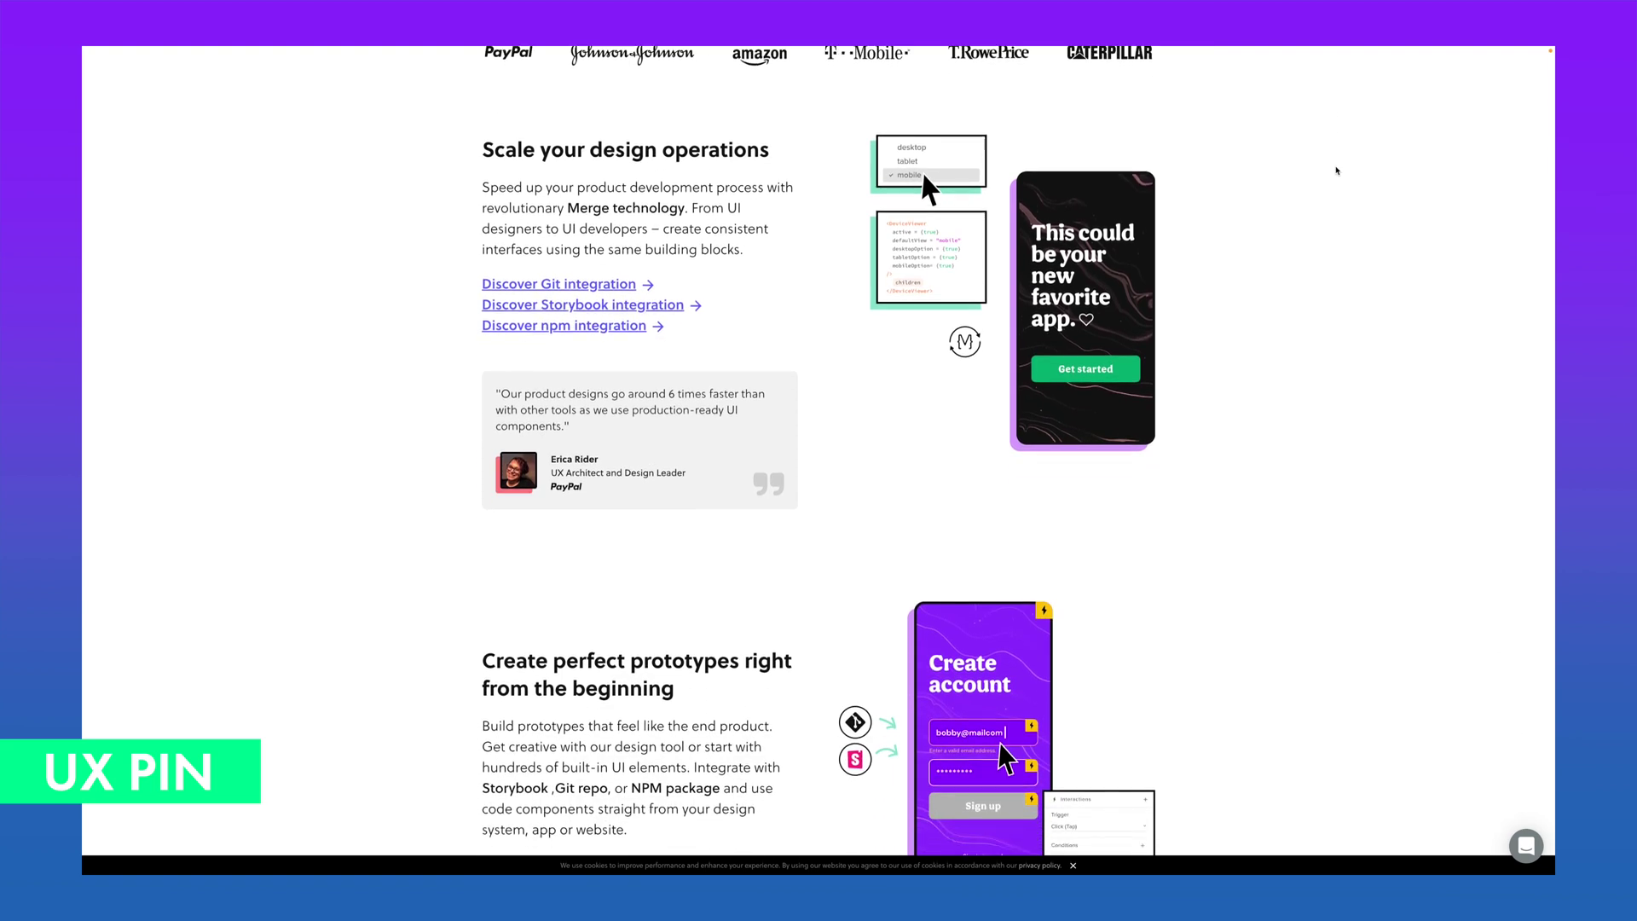
{"action": "left_click", "coordinate": [139, 421]}
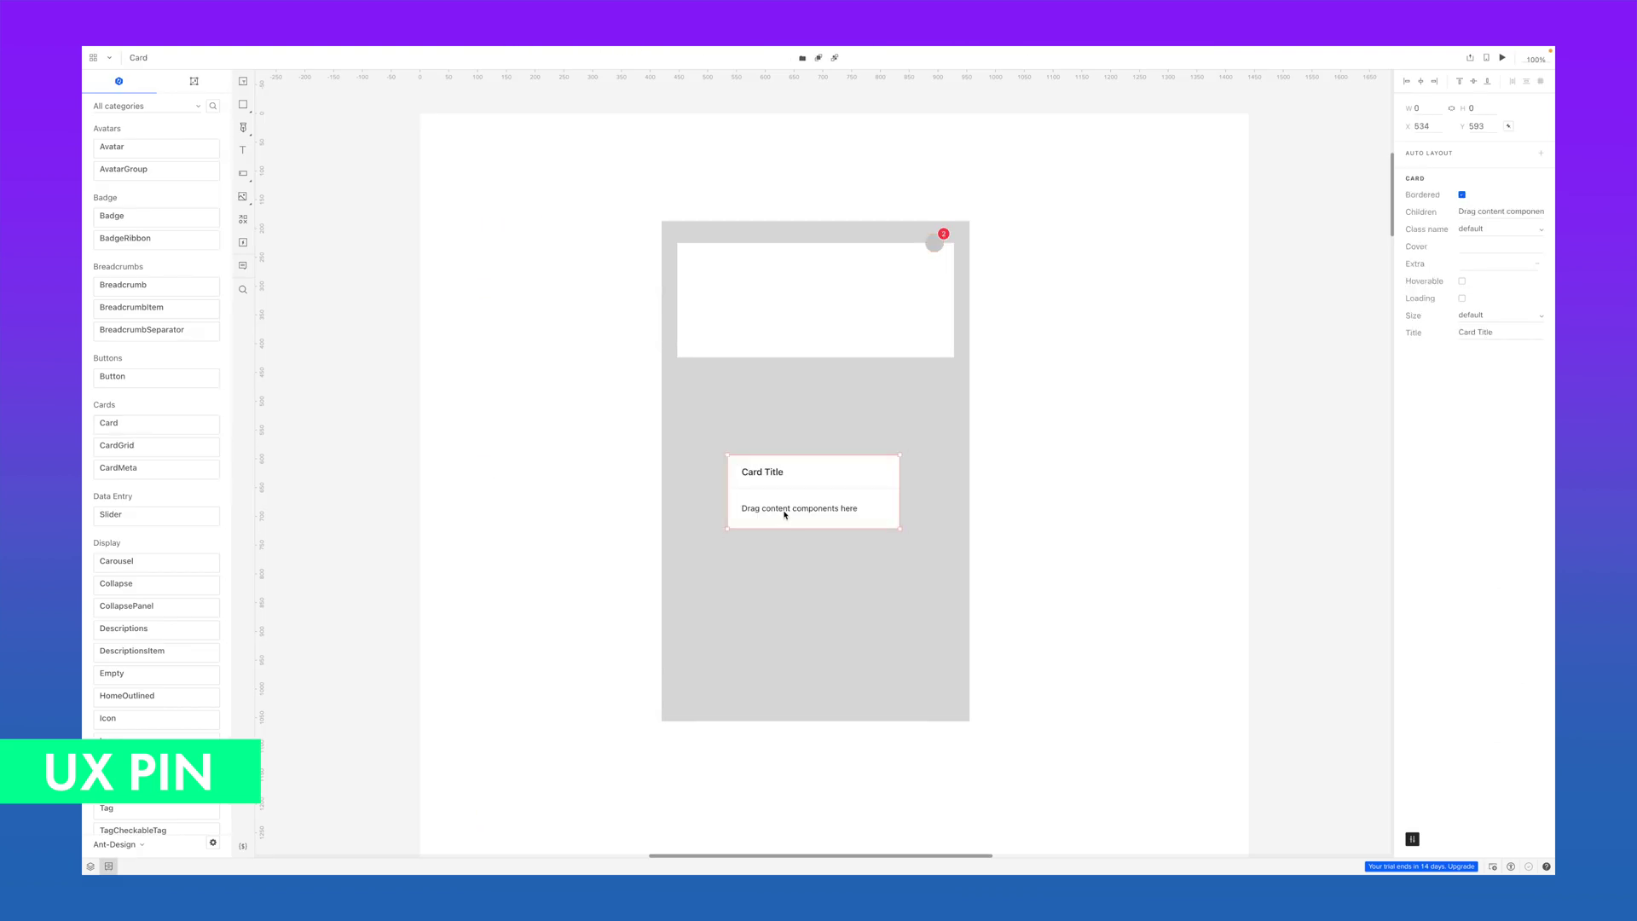
Step: Place the Card just under the image, widen it to full width, and give it auto layout
{"action": "left_click_drag", "start_coordinate": [784, 514], "coordinate": [734, 433]}
{"action": "left_click_drag", "start_coordinate": [848, 450], "coordinate": [955, 468]}
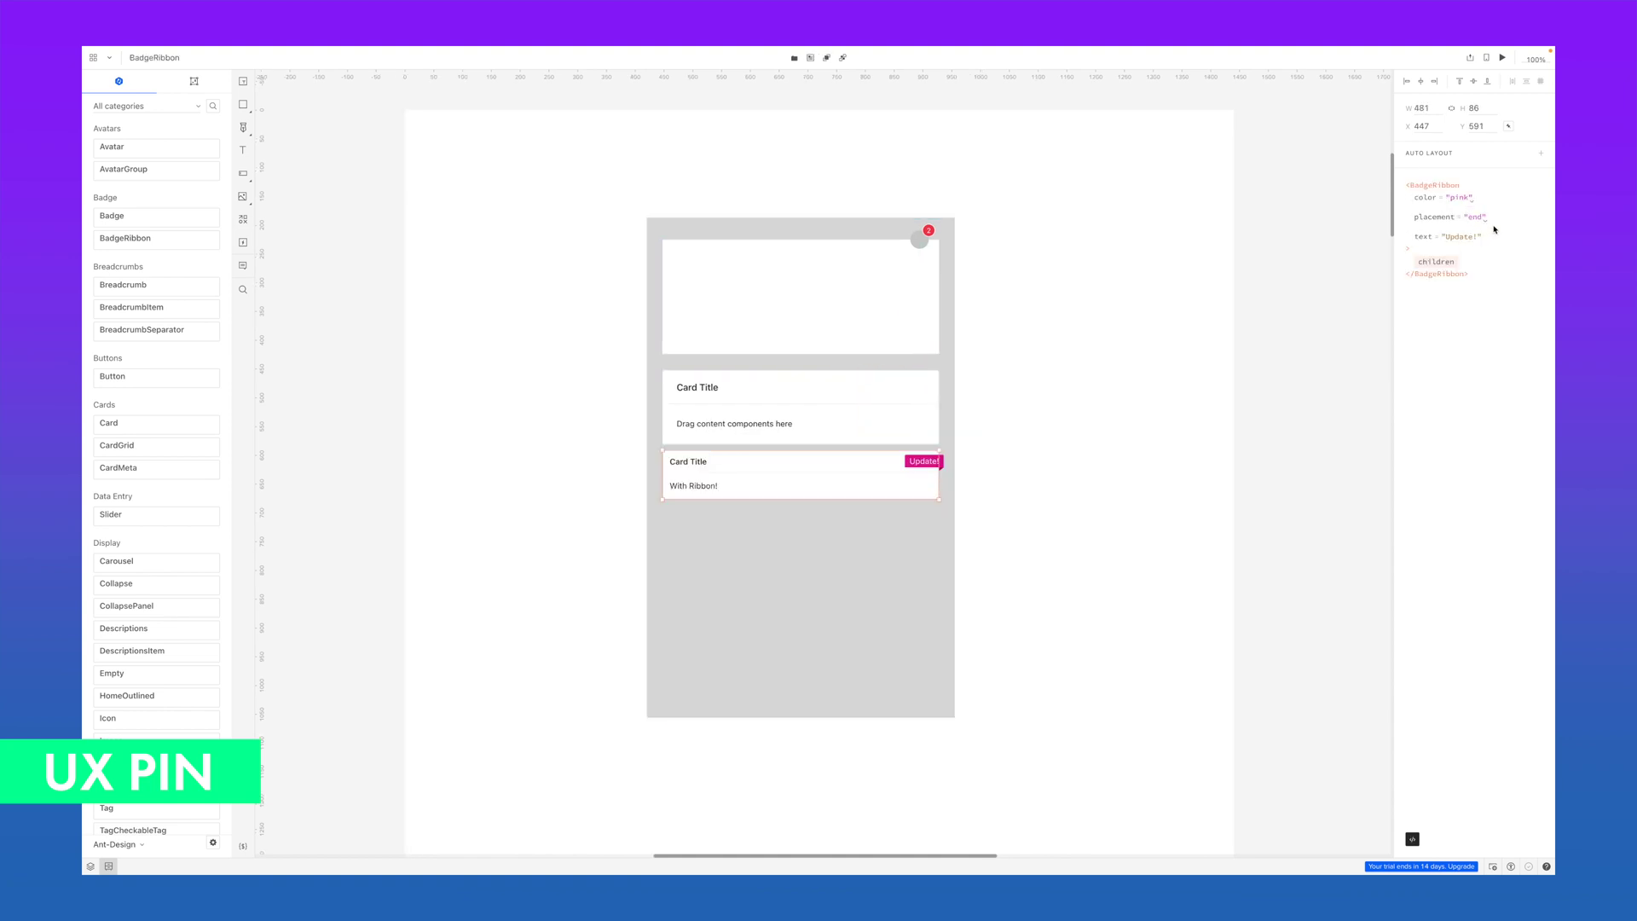
{"action": "left_click", "coordinate": [818, 390]}
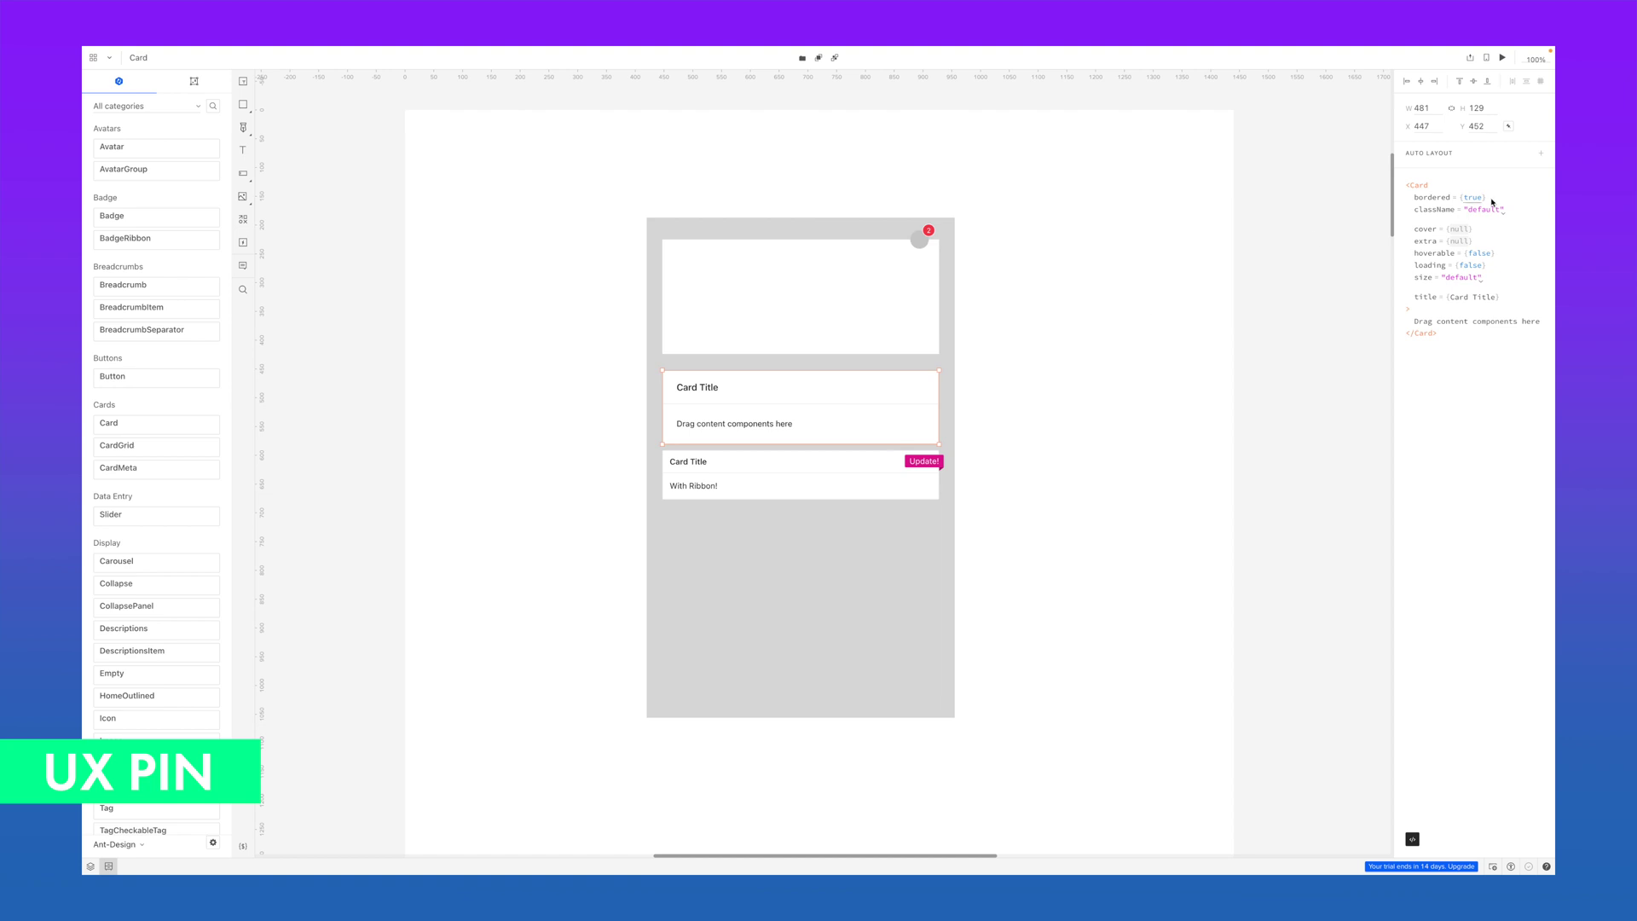
{"action": "left_click", "coordinate": [1540, 154]}
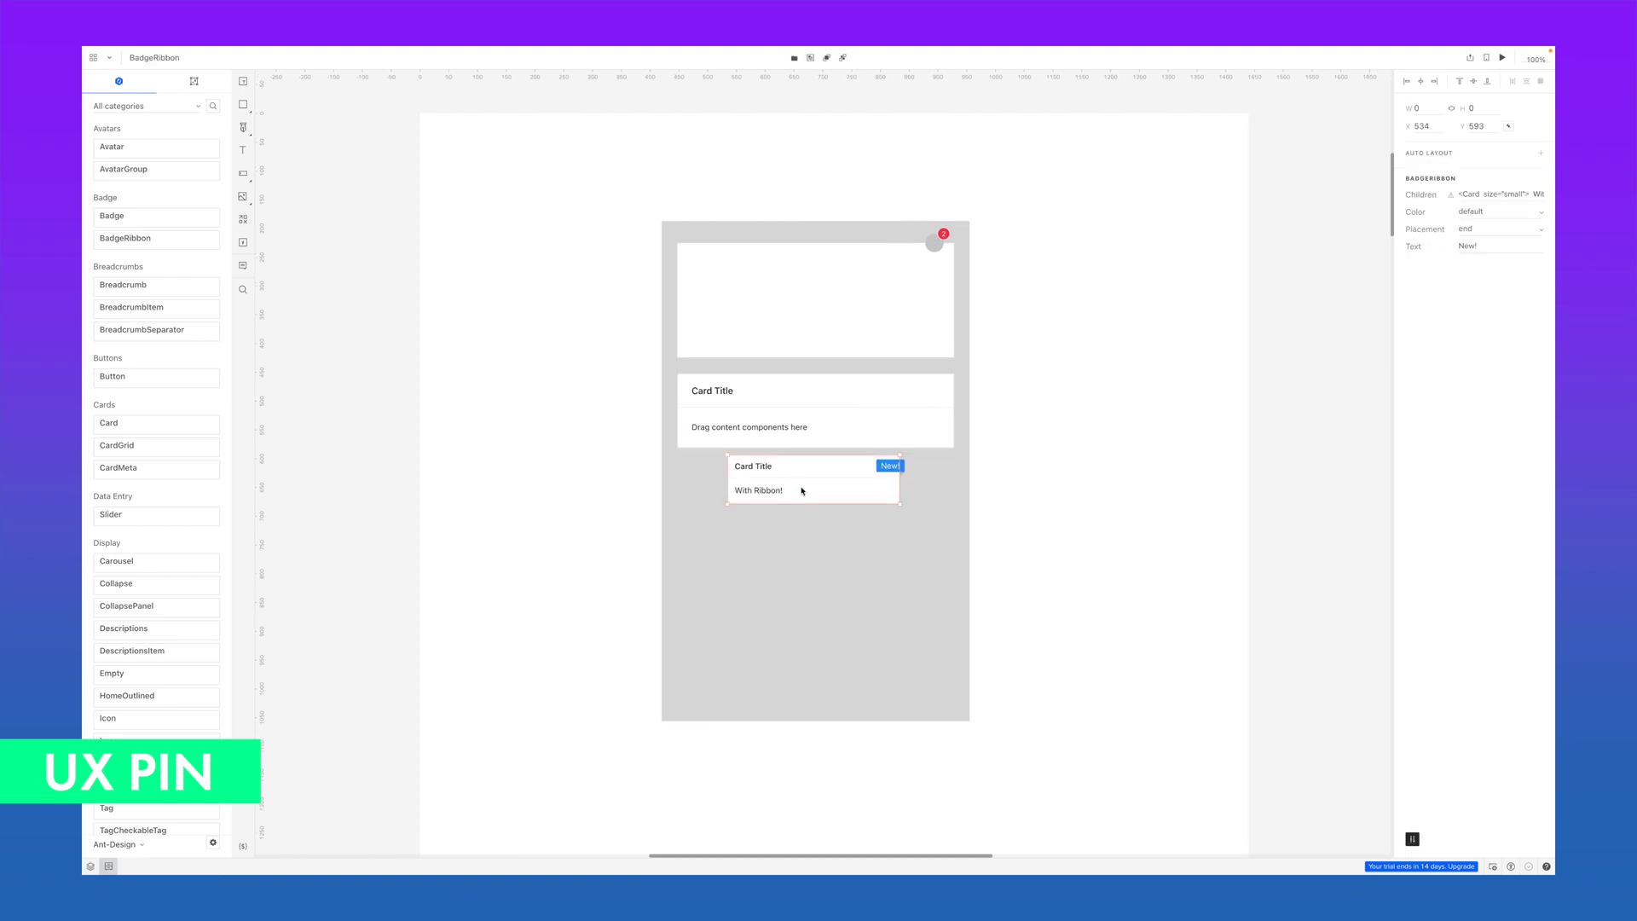
Step: Move and widen the BadgeRibbon card to fill the container and make its New! ribbon pink
{"action": "left_click_drag", "start_coordinate": [801, 491], "coordinate": [750, 486]}
{"action": "left_click_drag", "start_coordinate": [849, 502], "coordinate": [962, 523]}
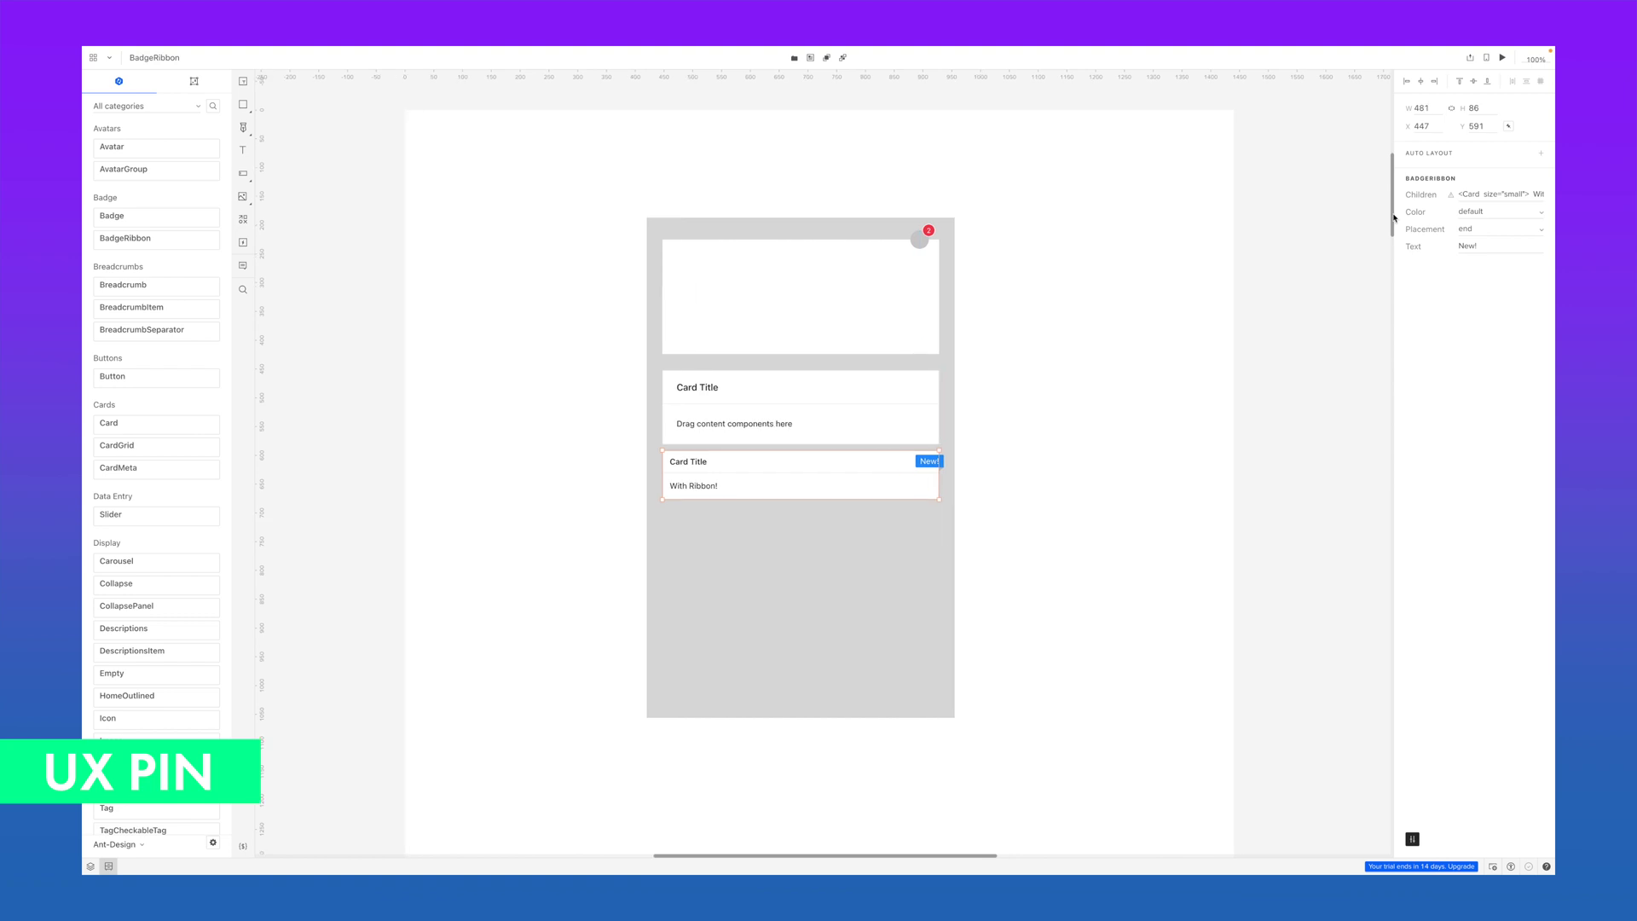
{"action": "left_click", "coordinate": [1543, 216]}
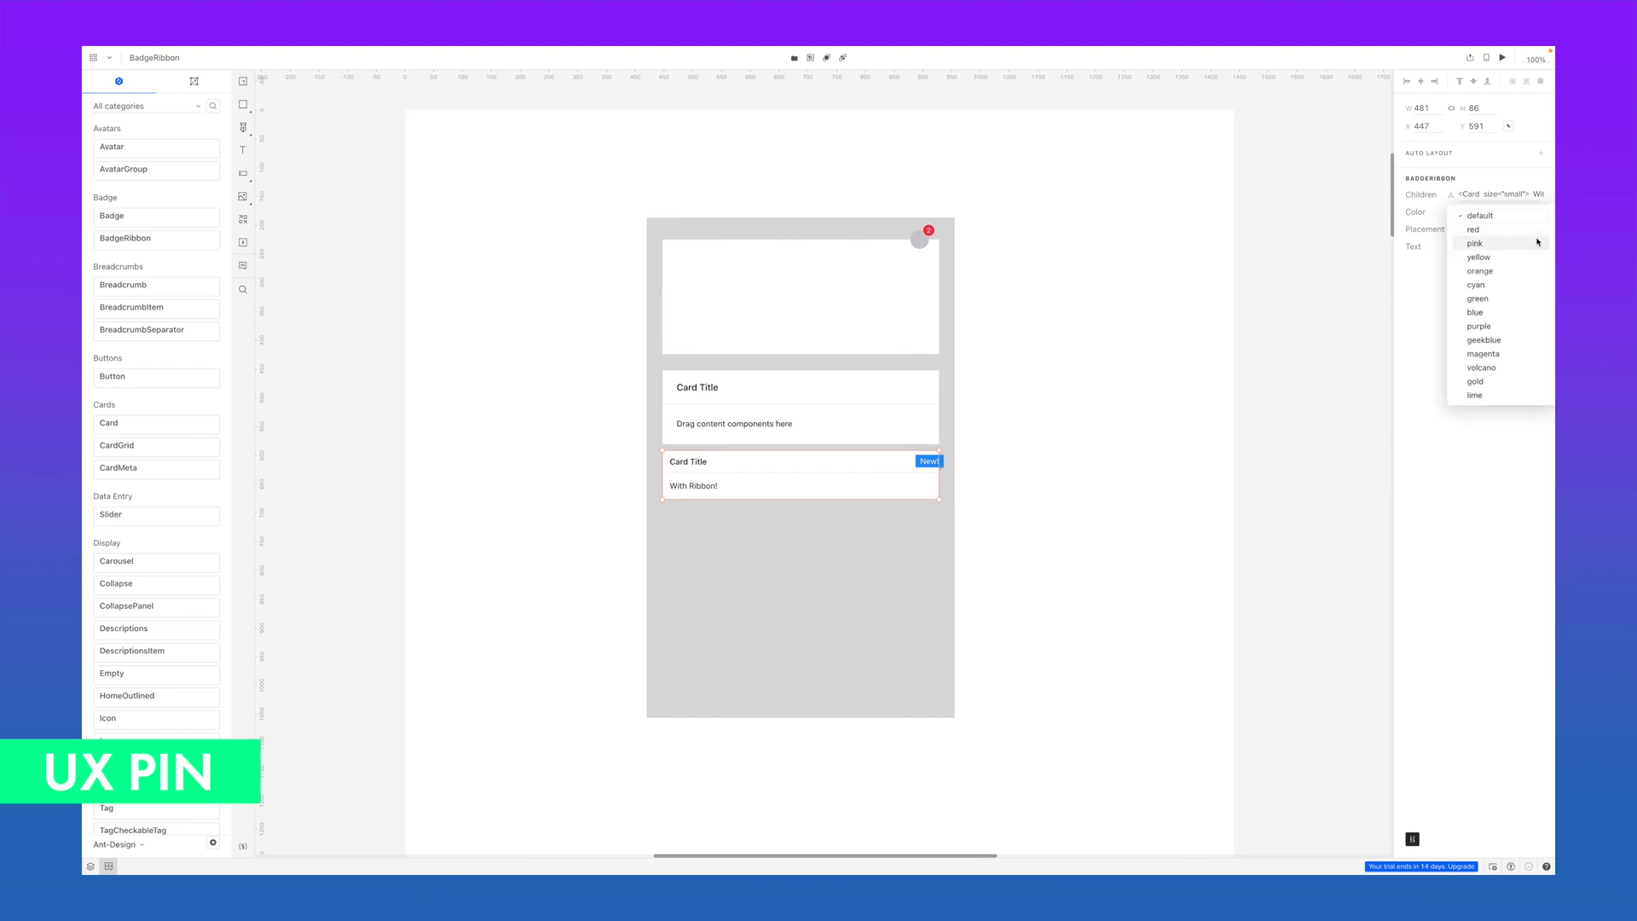
{"action": "left_click", "coordinate": [1538, 243]}
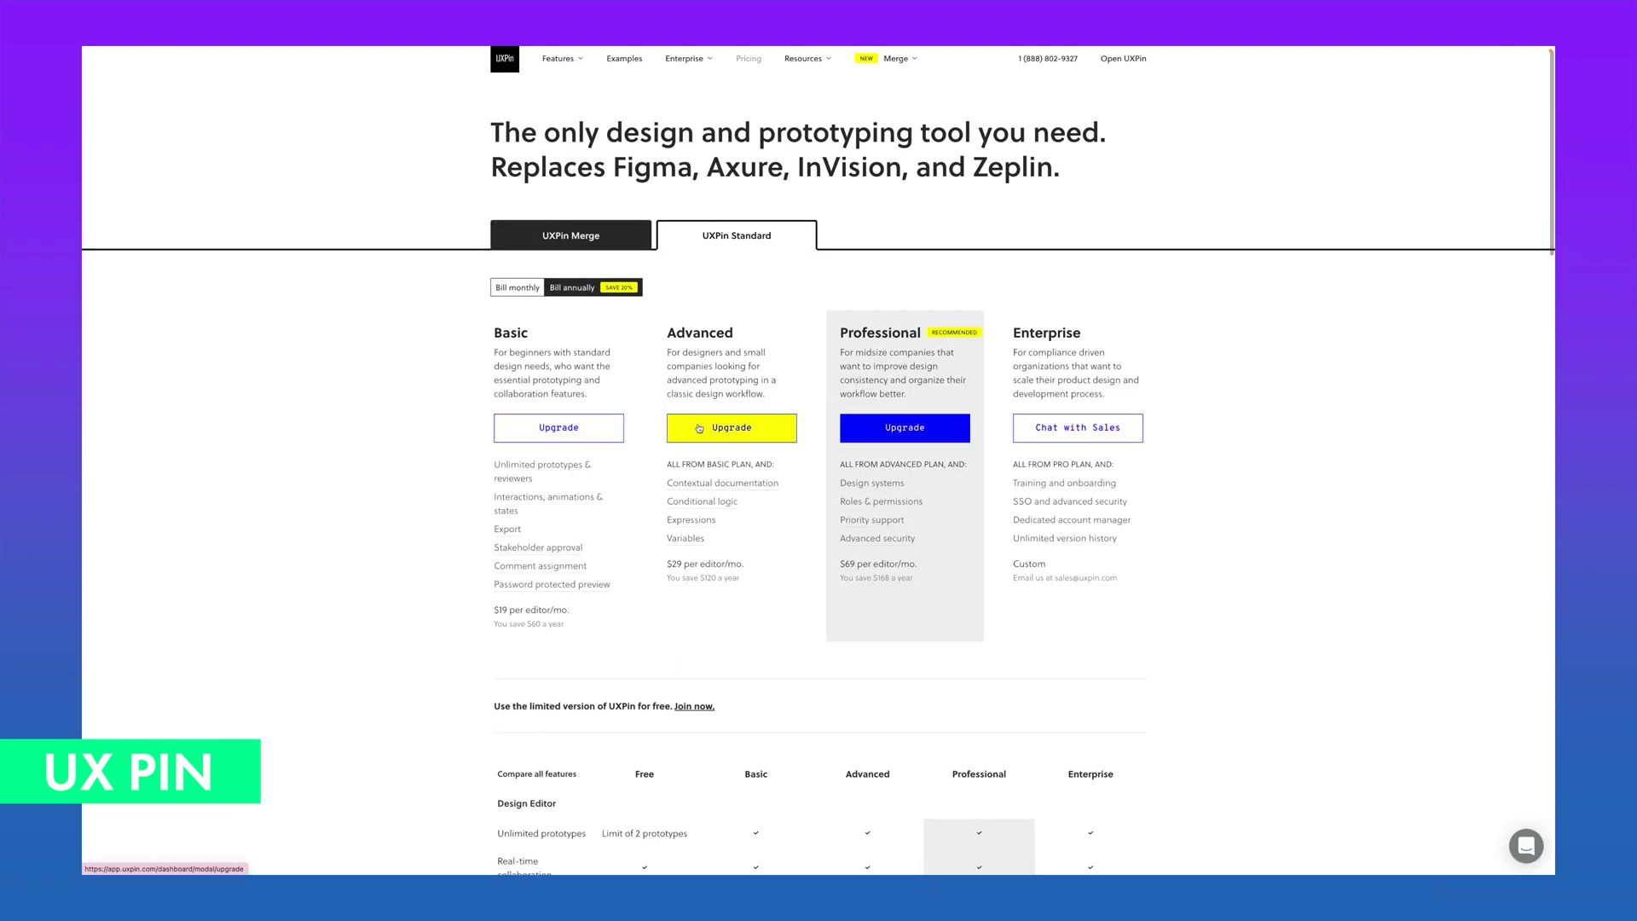
Step: Switch the pricing page to UXPin Merge plans and scroll to the feature comparison table
{"action": "scroll", "coordinate": [844, 428], "scroll_direction": "down", "scroll_amount": 3}
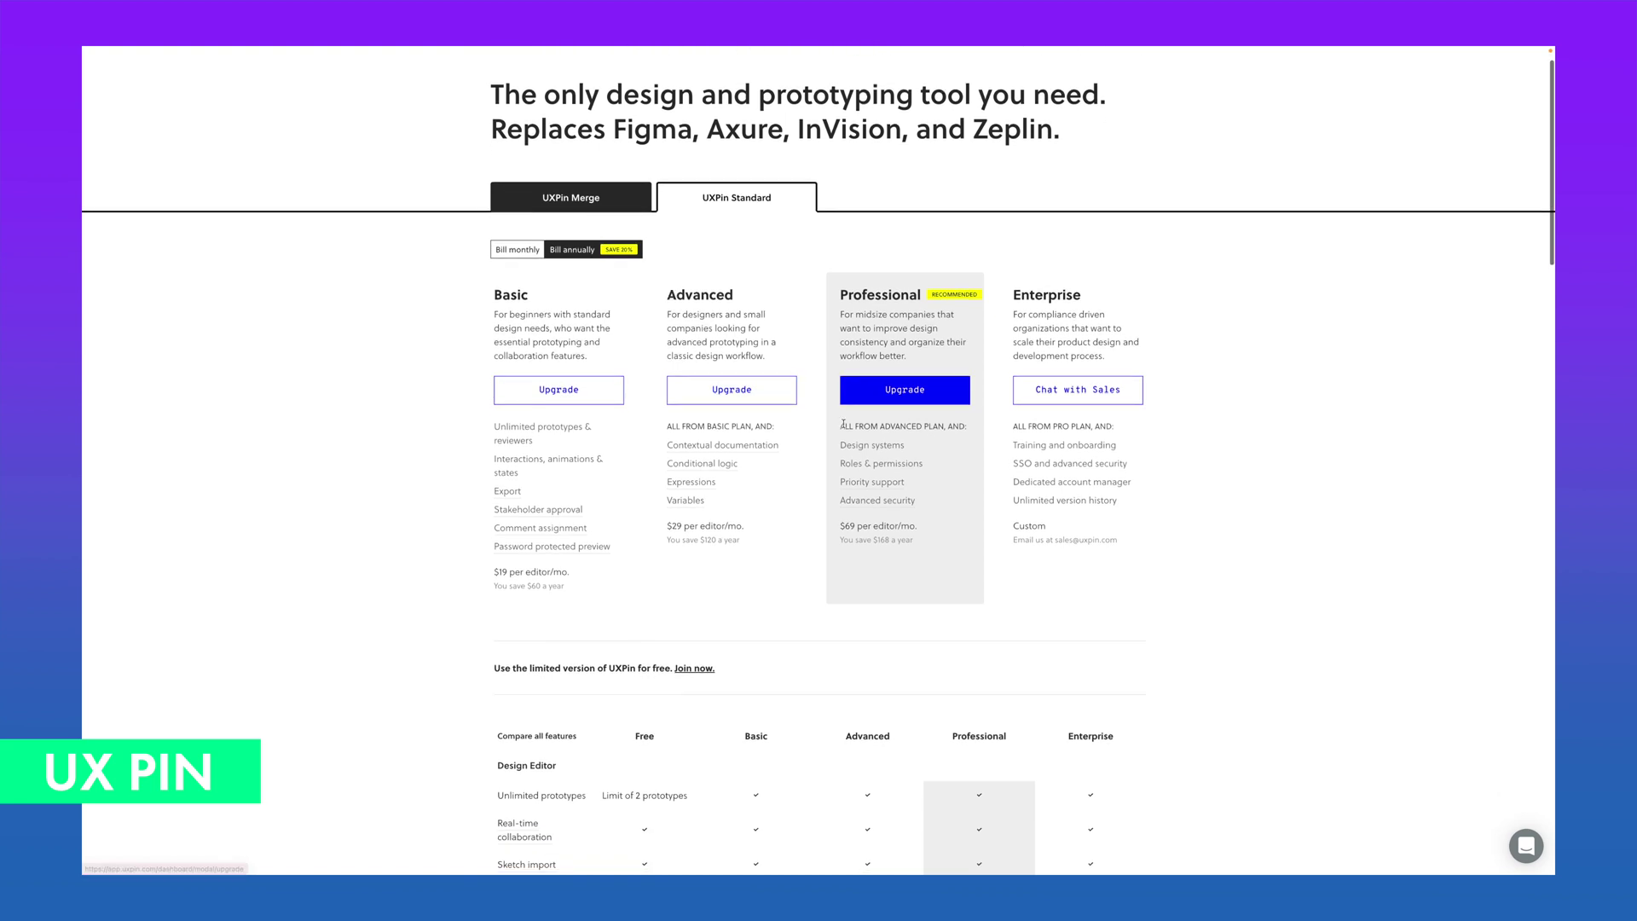
{"action": "scroll", "coordinate": [843, 423], "scroll_direction": "up", "scroll_amount": 3}
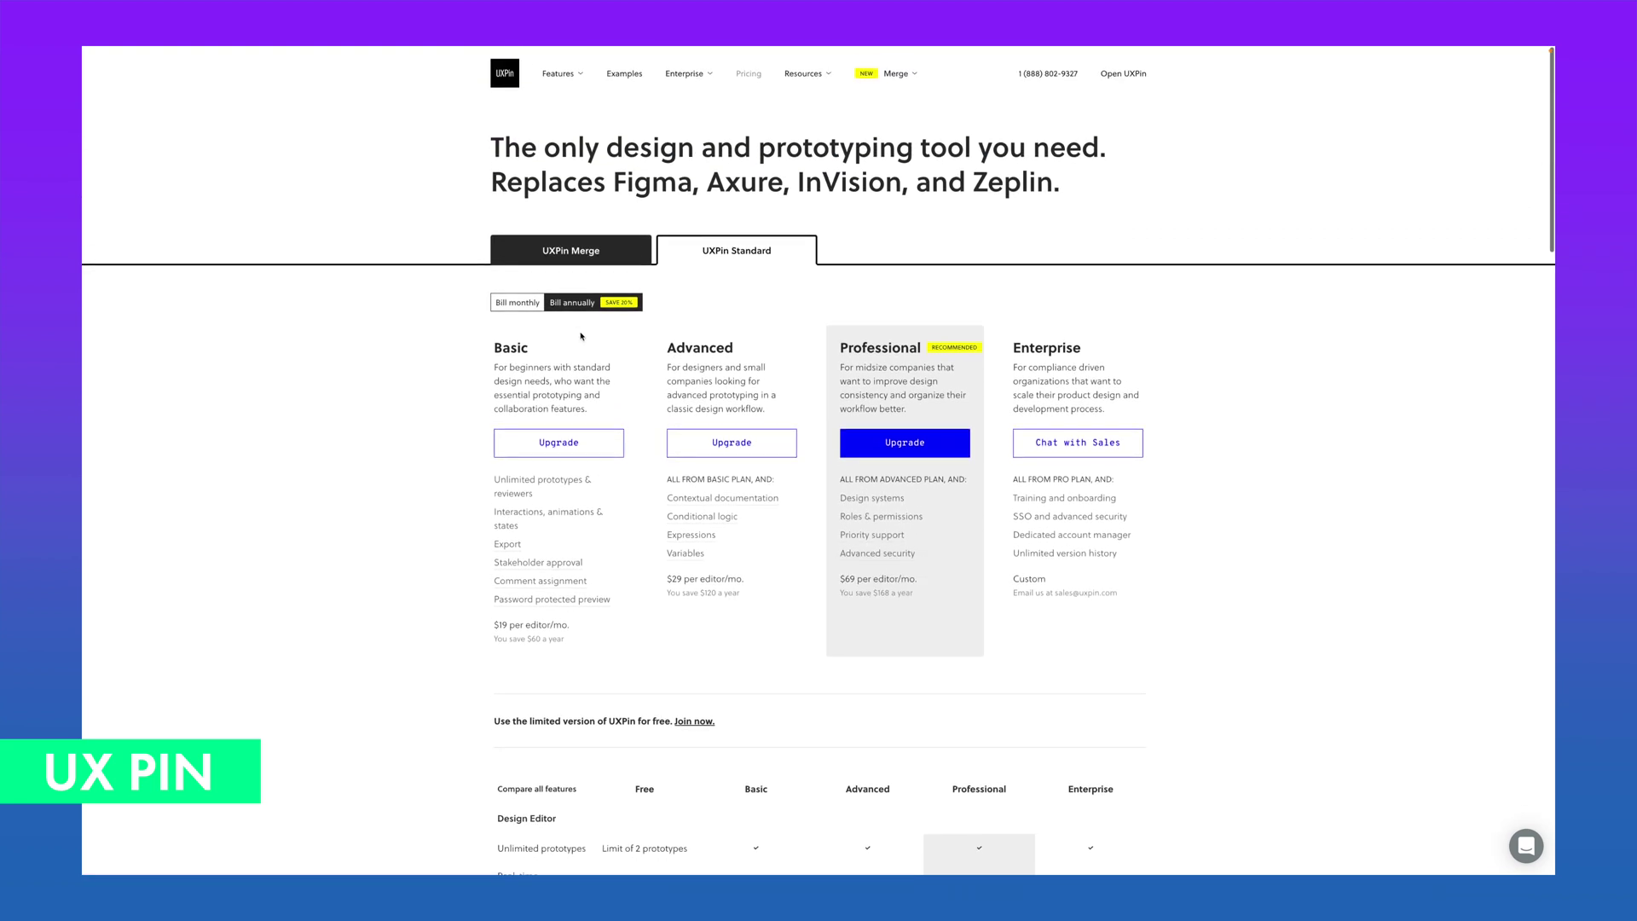
{"action": "left_click", "coordinate": [571, 254]}
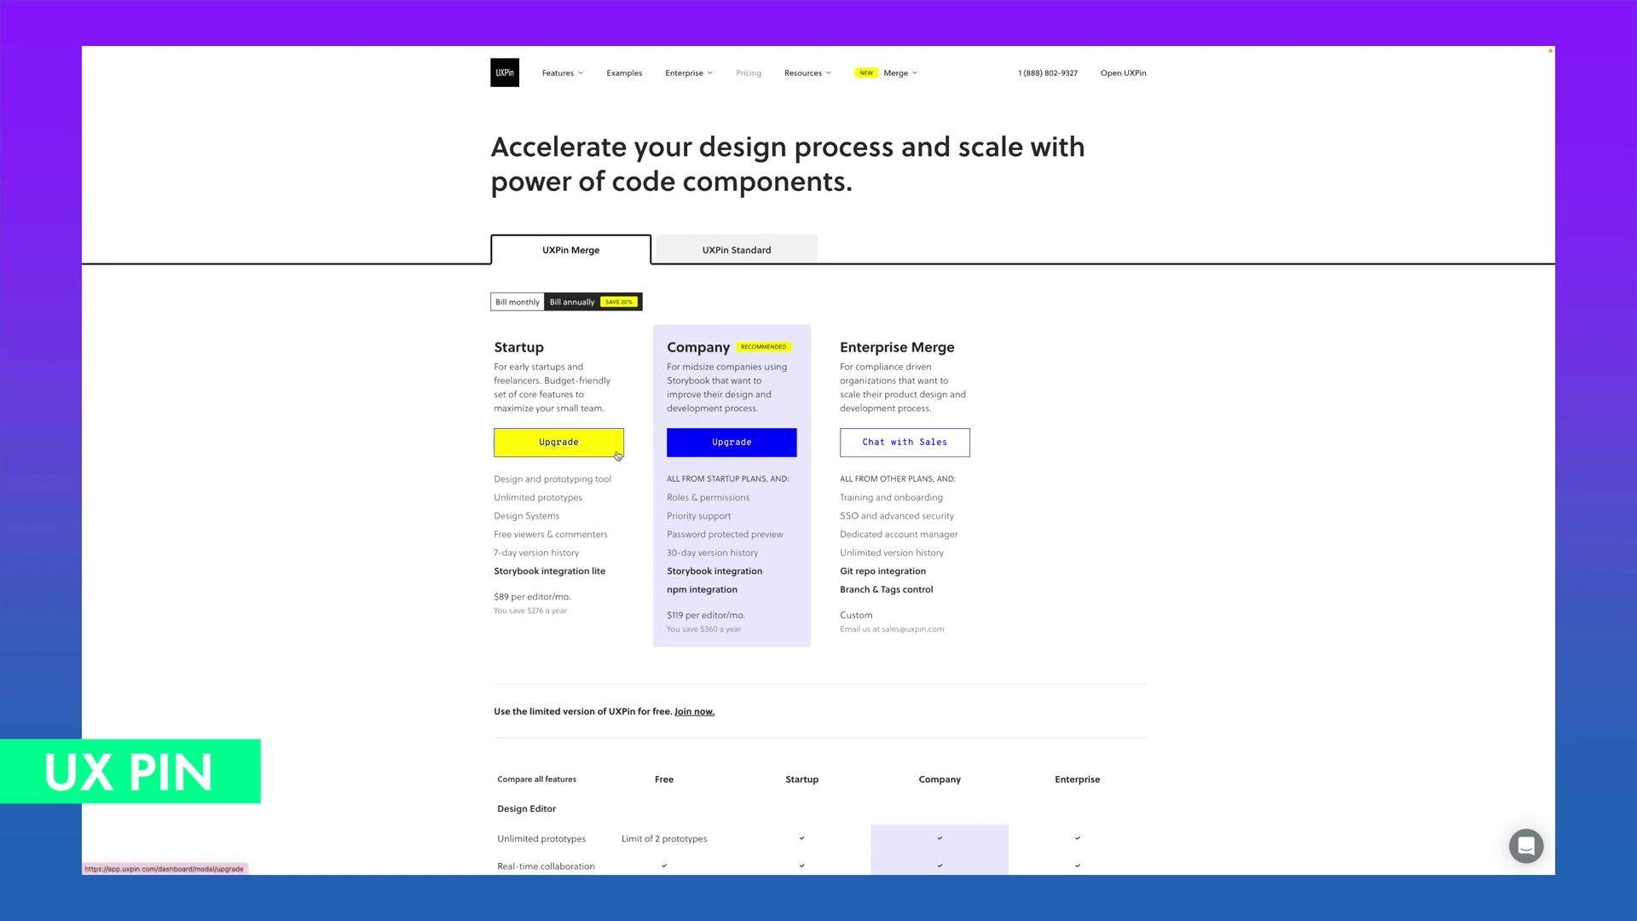
{"action": "scroll", "coordinate": [1322, 539], "scroll_direction": "down", "scroll_amount": 7}
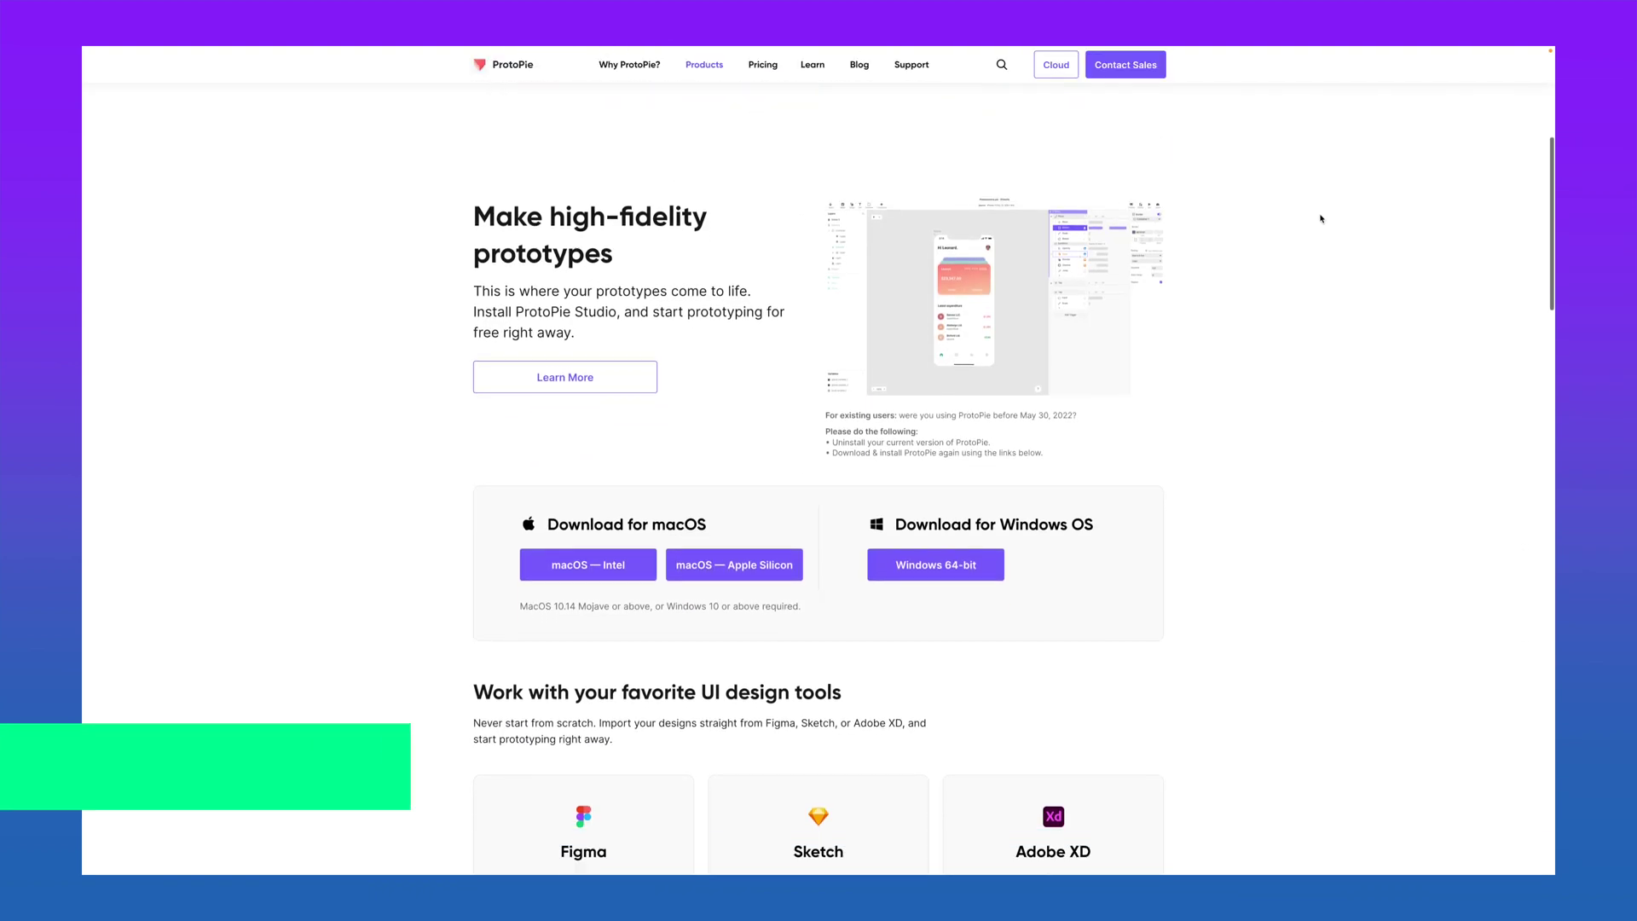
{"action": "scroll", "coordinate": [1321, 219], "scroll_direction": "down", "scroll_amount": 2}
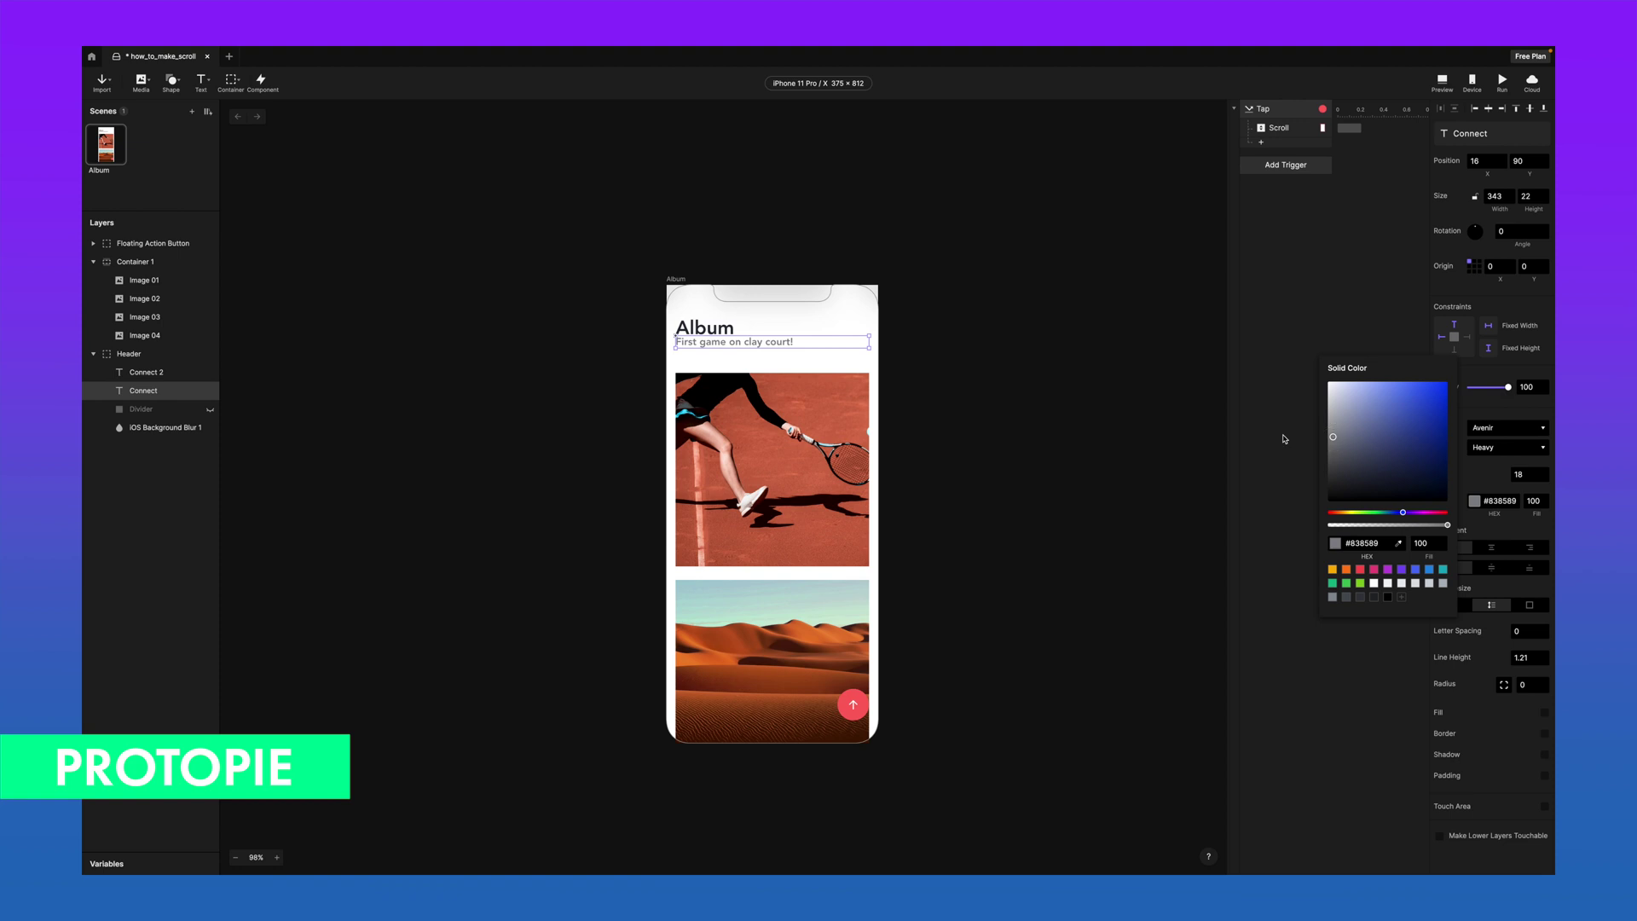
Step: Nudge the subtitle, then turn the album title and subtitle texts into a component
{"action": "left_click", "coordinate": [979, 334]}
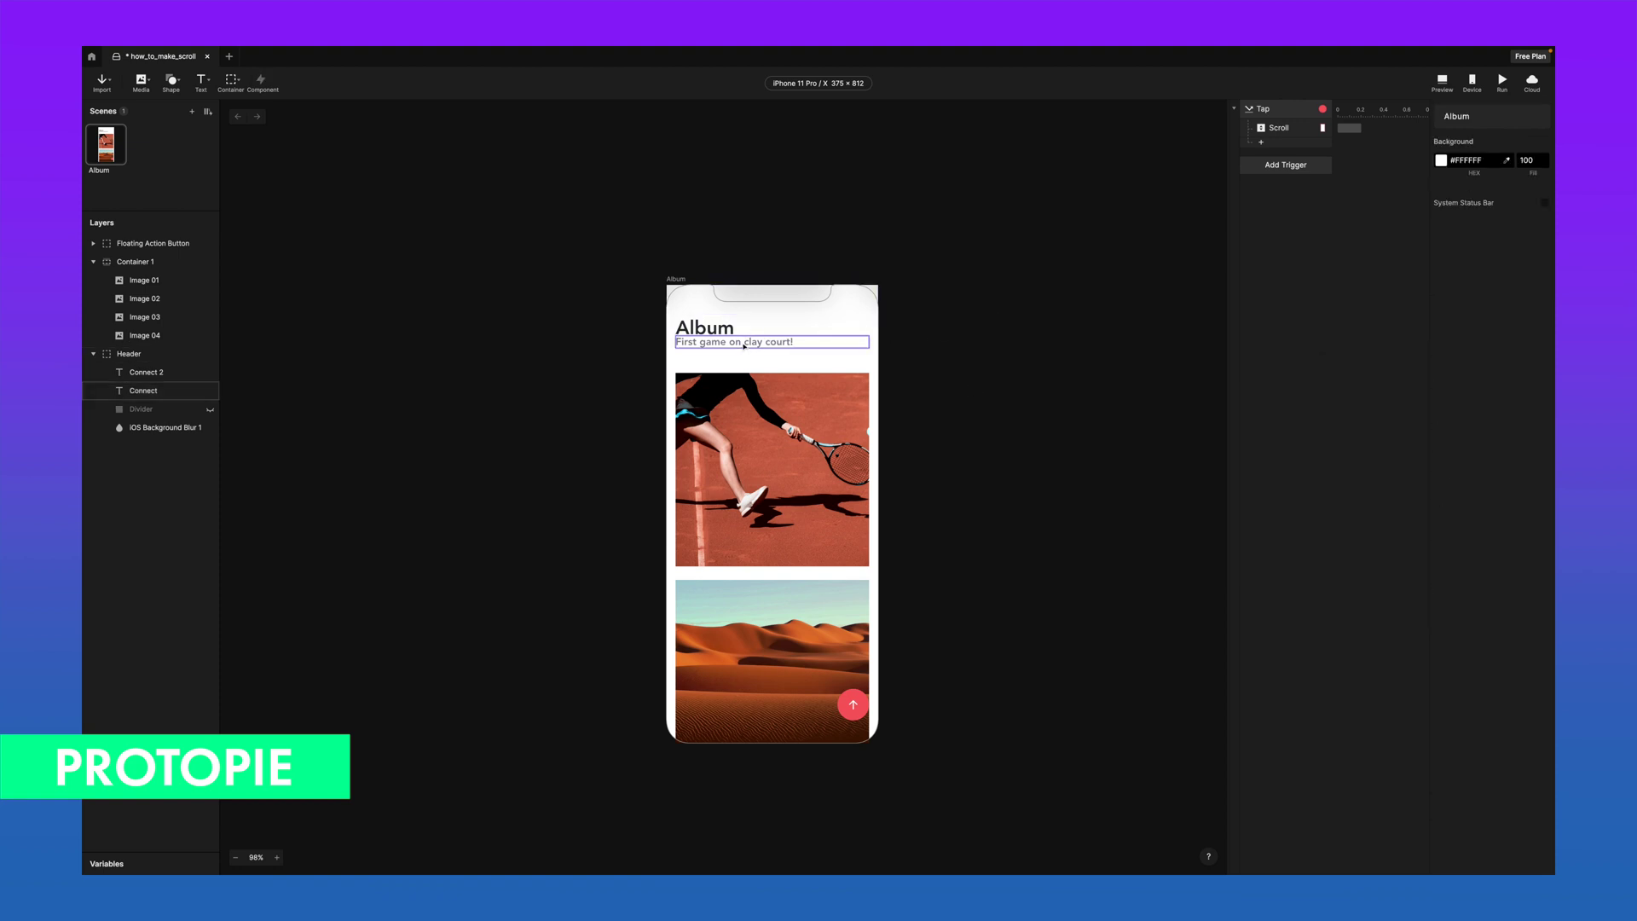
{"action": "left_click_drag", "start_coordinate": [742, 346], "coordinate": [716, 333]}
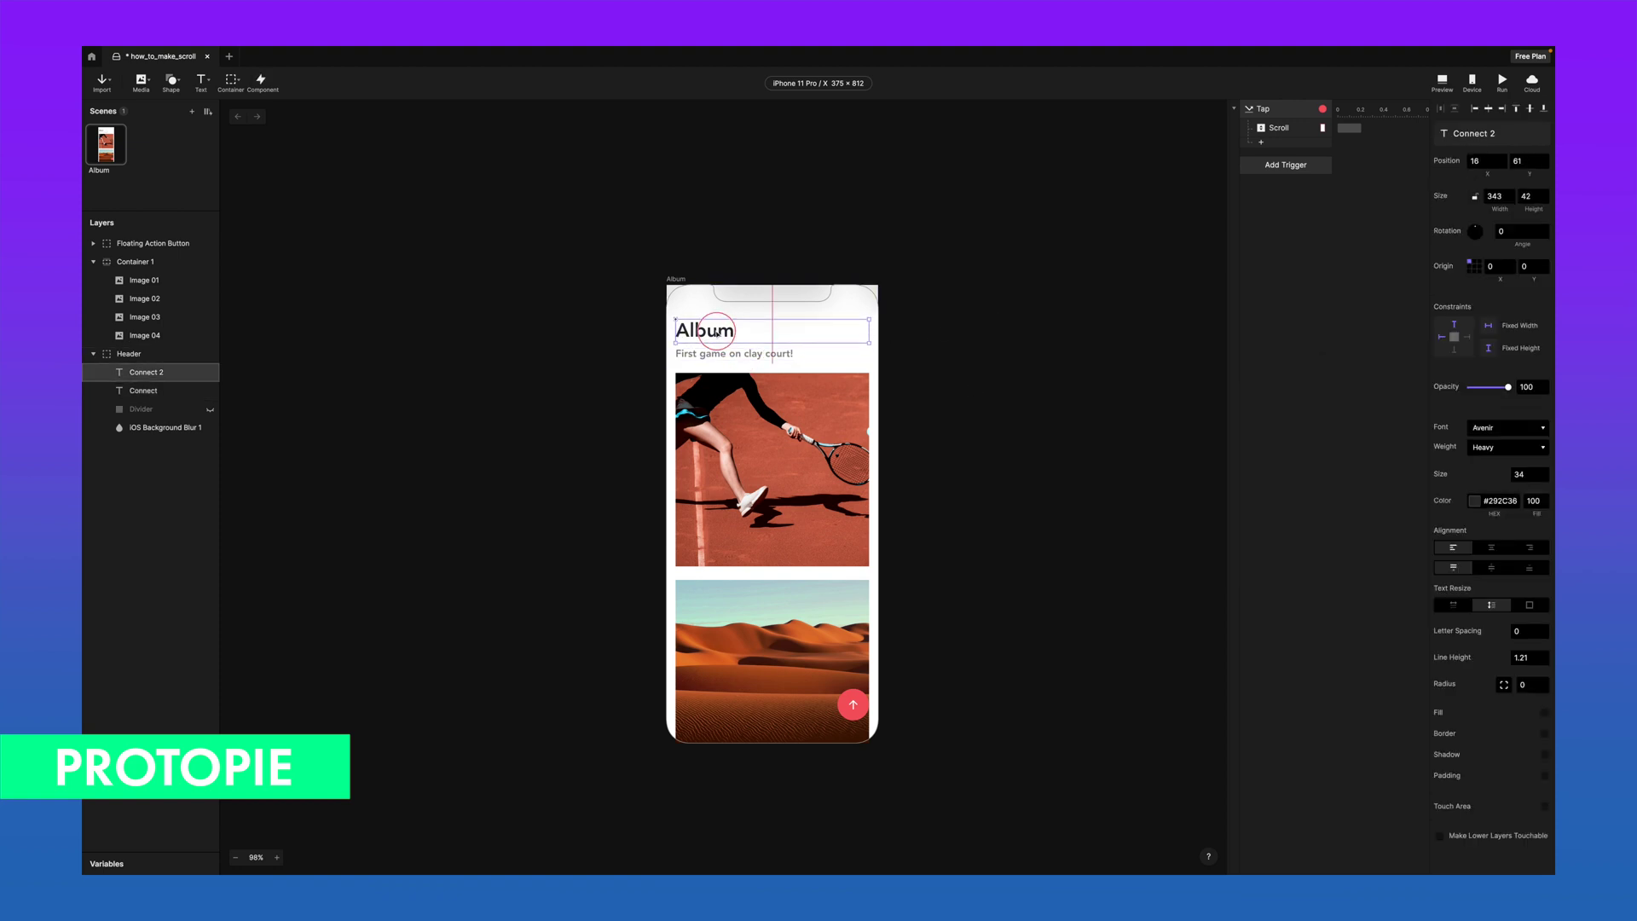
{"action": "left_click", "coordinate": [736, 359], "text": "shift"}
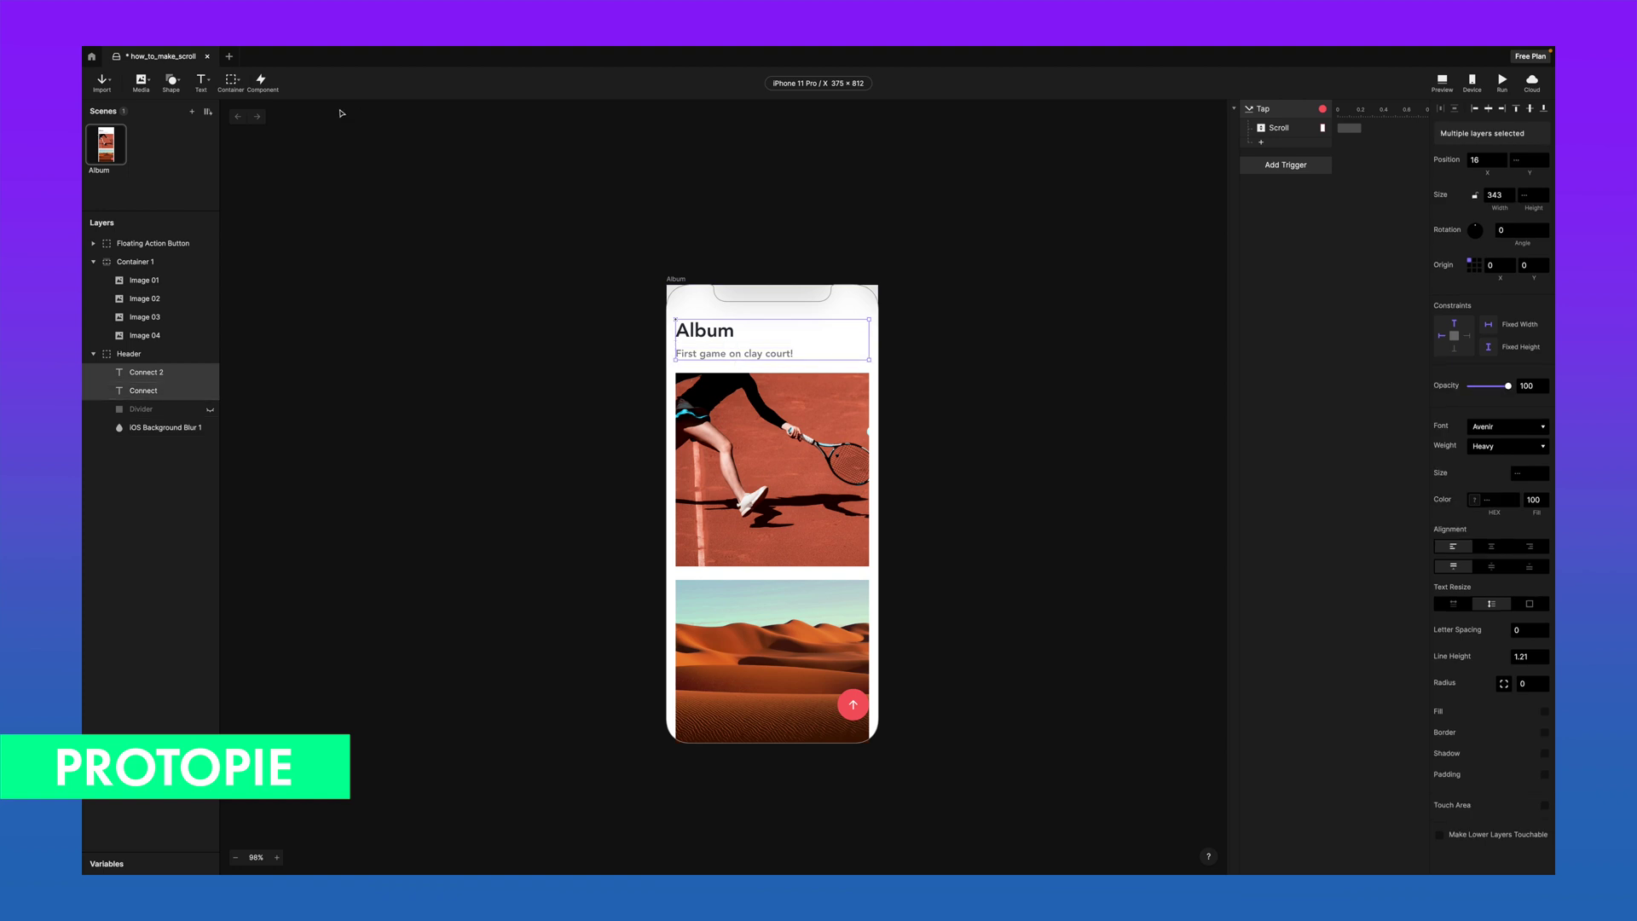
{"action": "left_click", "coordinate": [260, 81]}
Step: Inspect Container 1's scroll settings and the tennis image's trigger options
{"action": "left_click", "coordinate": [134, 261]}
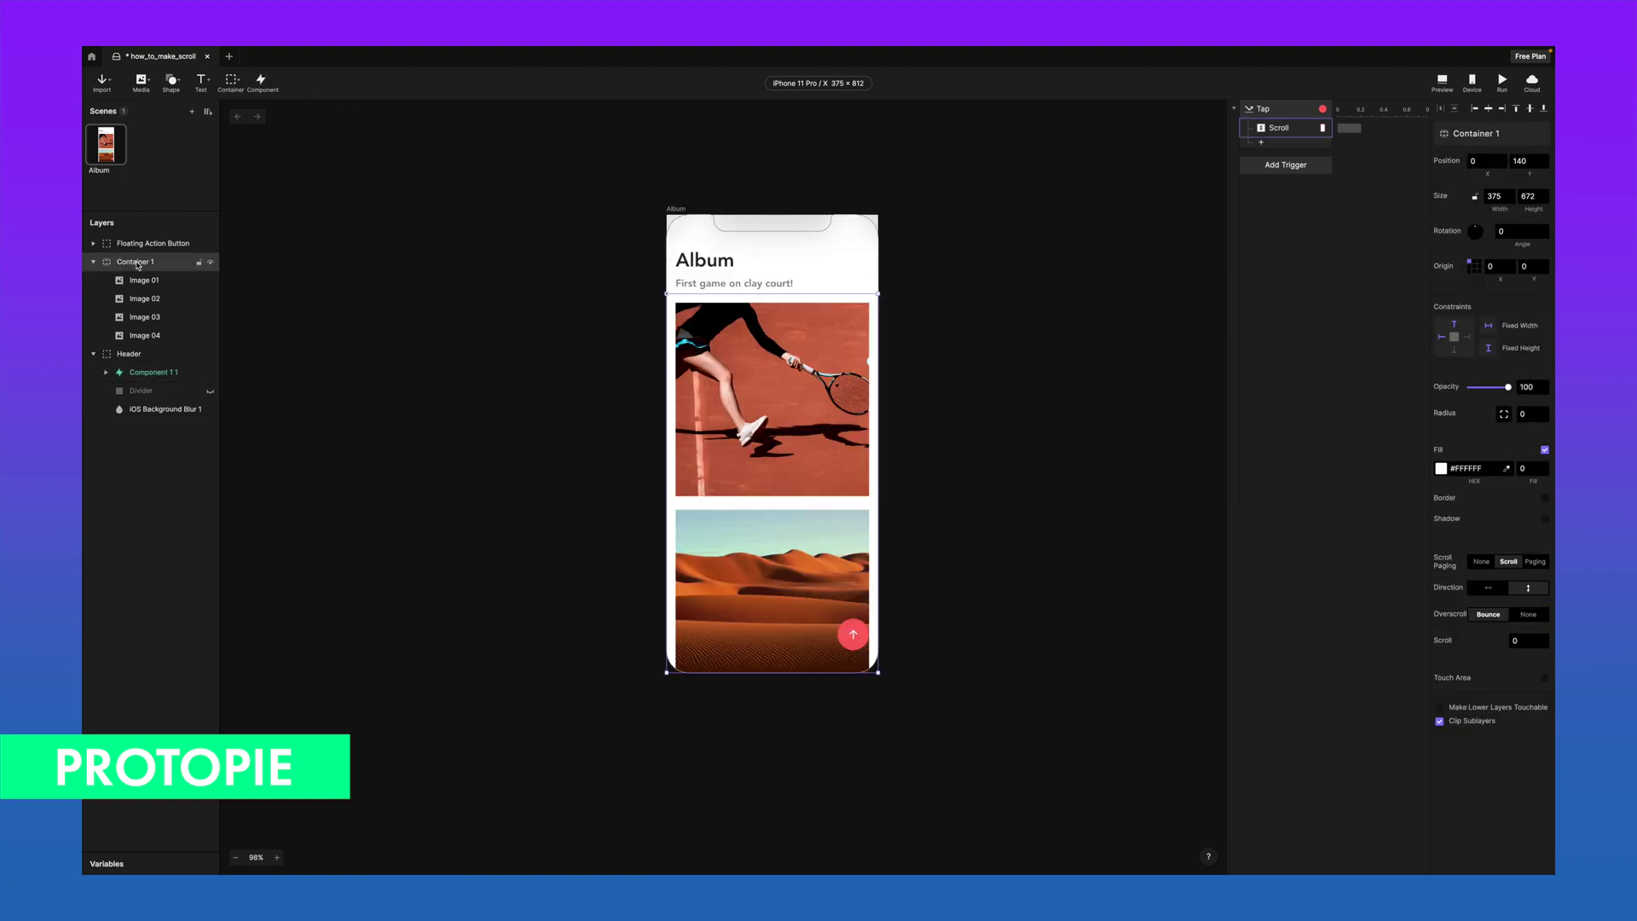
{"action": "left_click", "coordinate": [779, 330]}
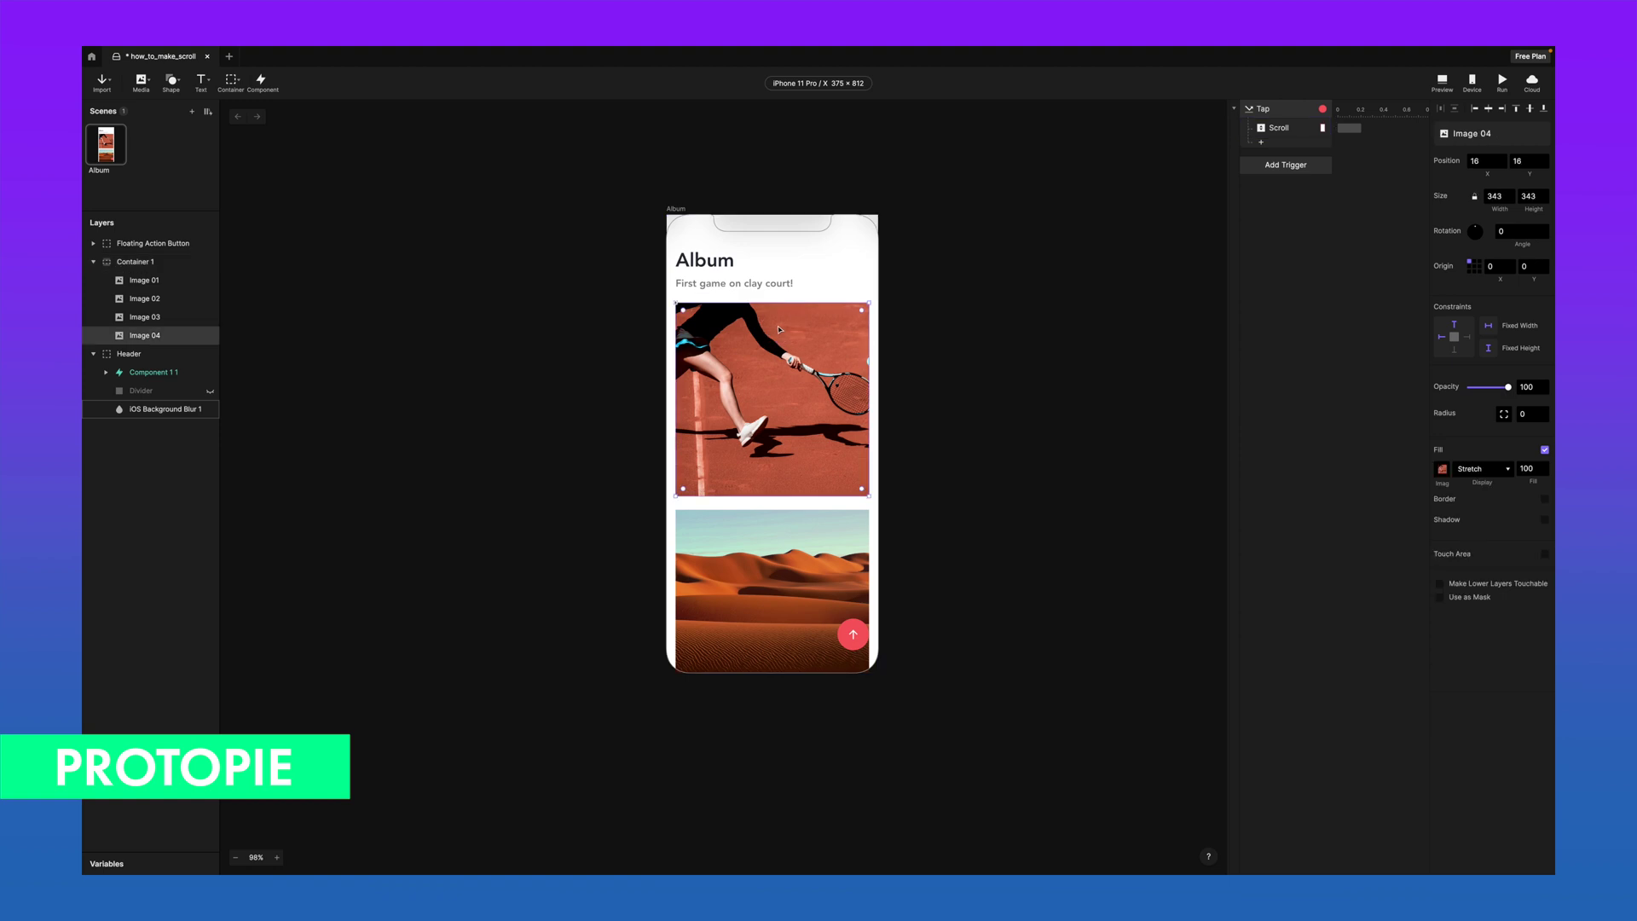
{"action": "left_click", "coordinate": [1275, 166]}
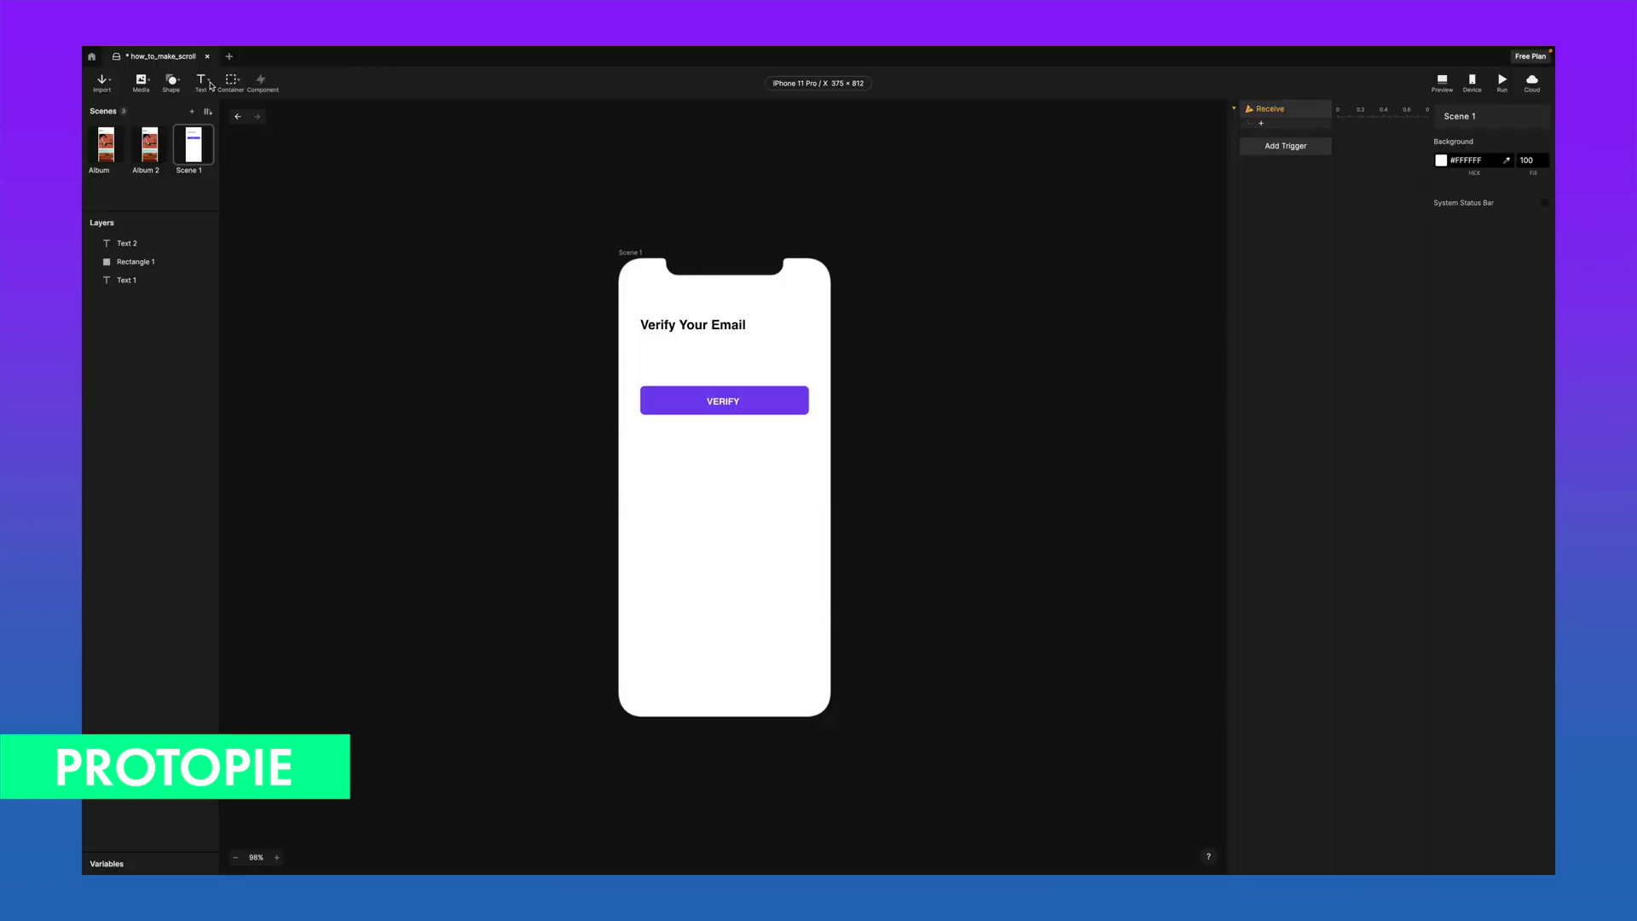
Step: Add an input field beneath the Verify Your Email heading
{"action": "left_click", "coordinate": [210, 85]}
{"action": "left_click", "coordinate": [216, 122]}
{"action": "left_click_drag", "start_coordinate": [645, 343], "coordinate": [805, 374]}
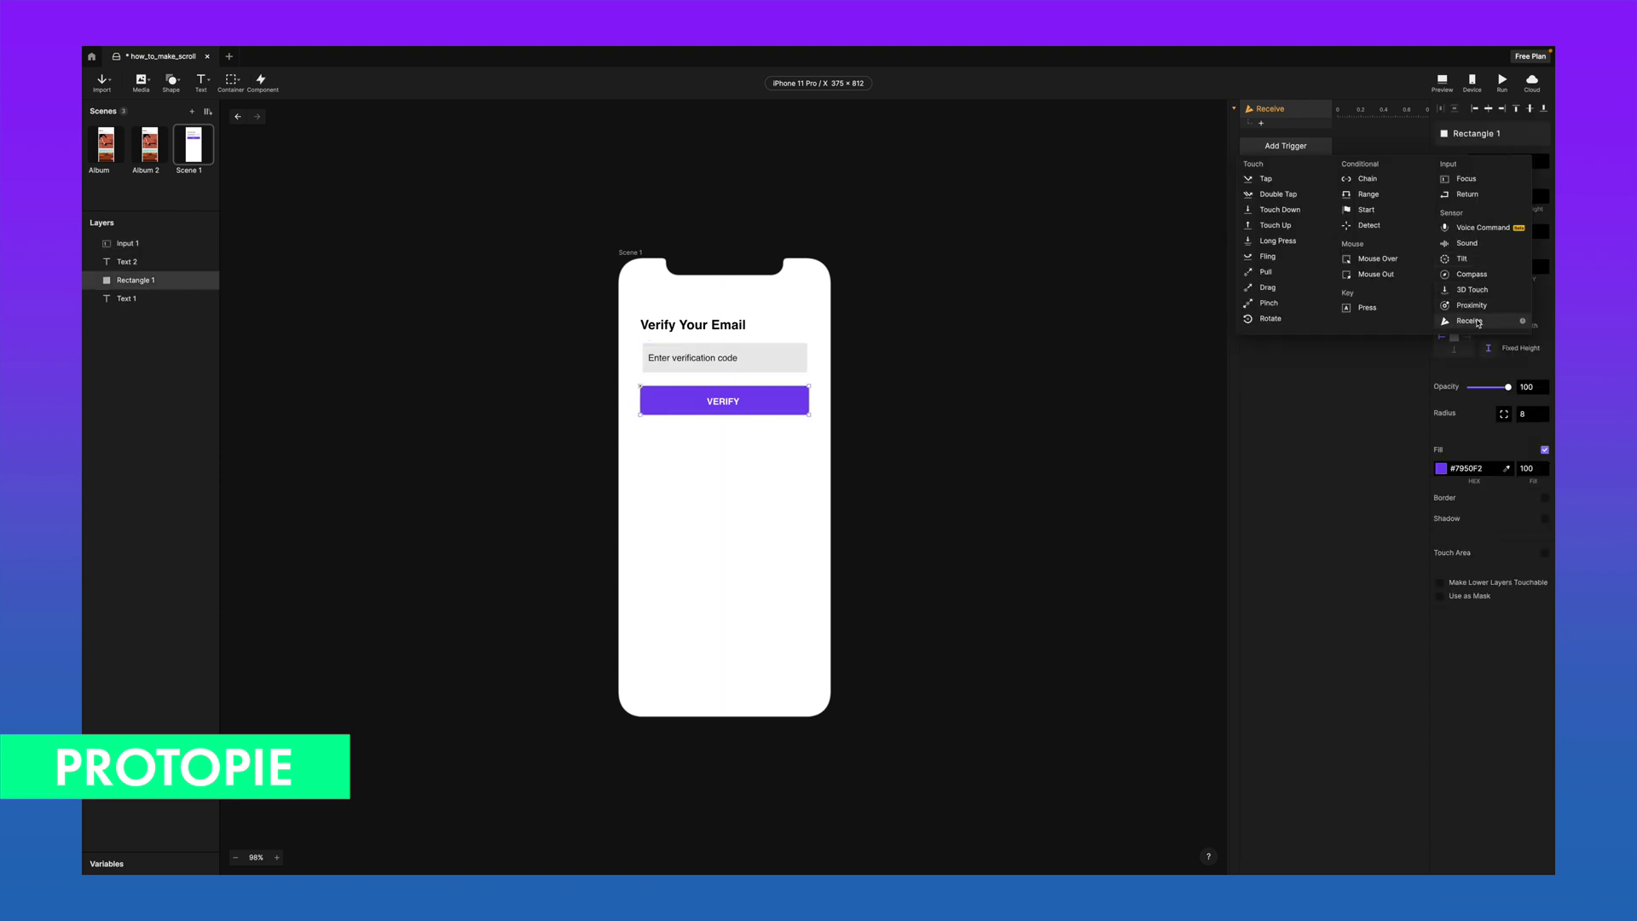
Step: Add a second Receive trigger with its message set to Success!
{"action": "left_click", "coordinate": [1478, 323]}
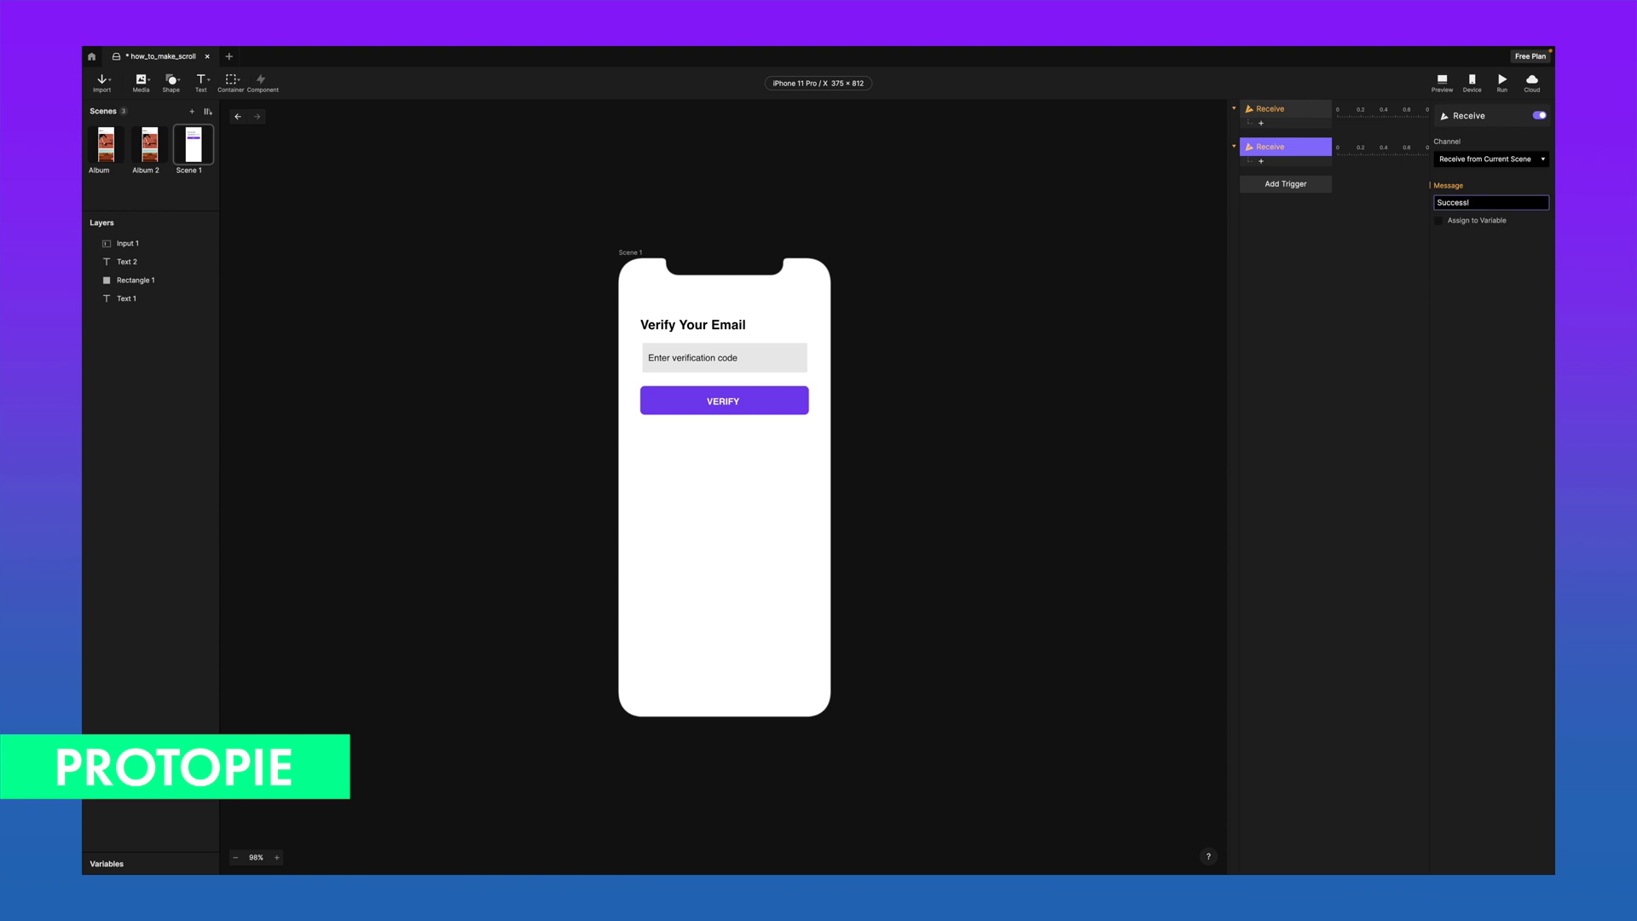
{"action": "left_click", "coordinate": [1440, 221]}
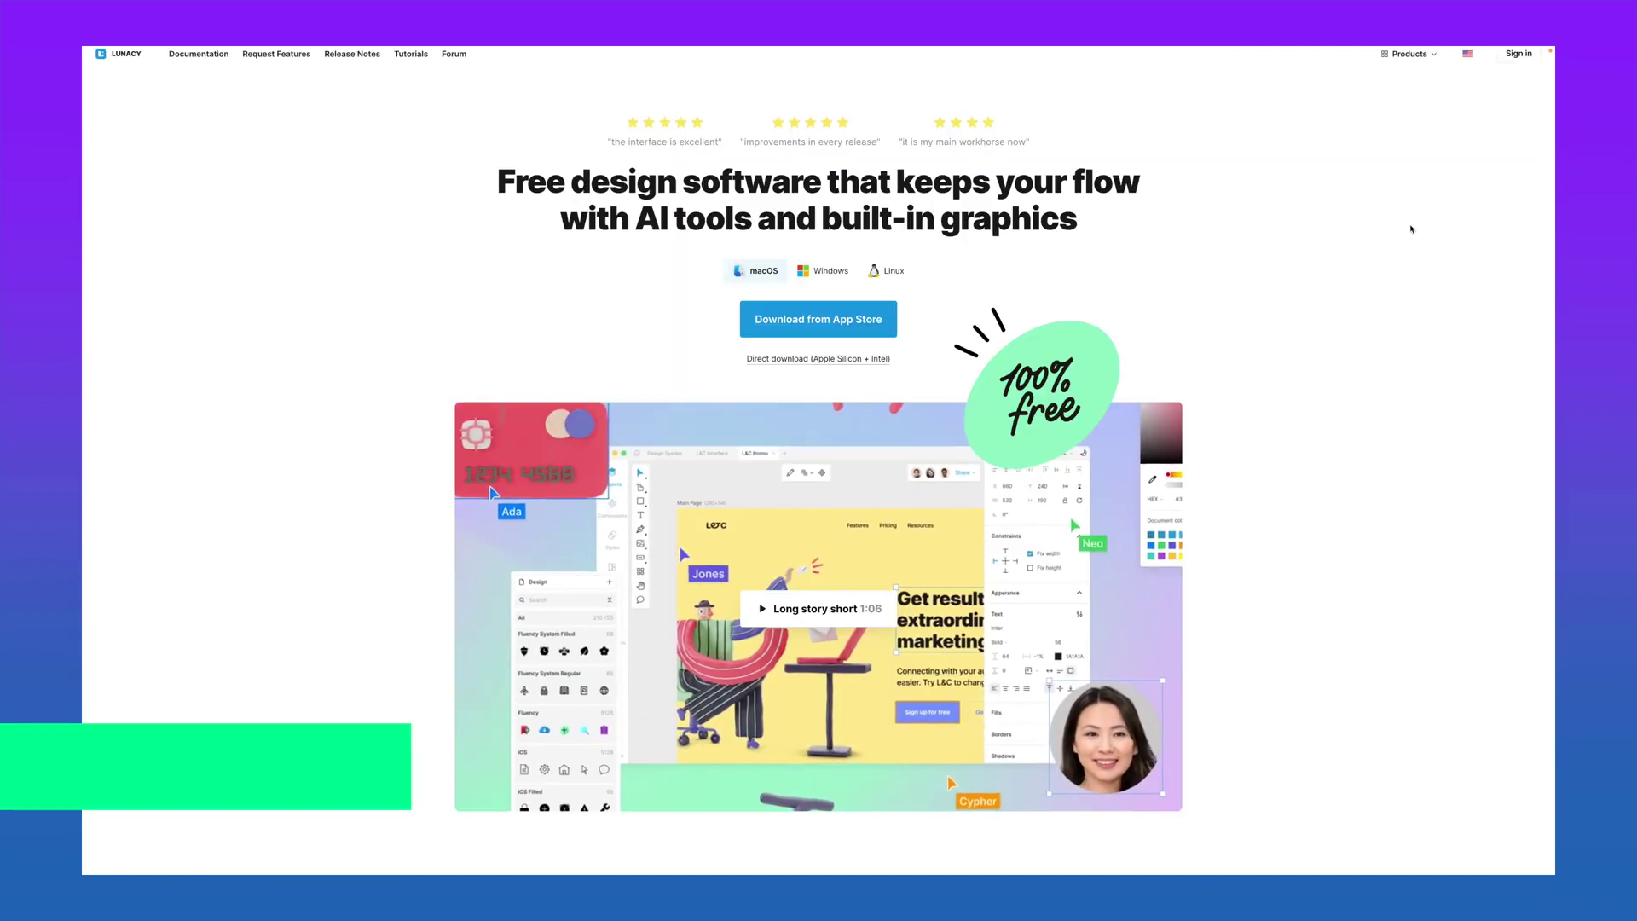
{"action": "scroll", "coordinate": [1411, 224], "scroll_direction": "down", "scroll_amount": 1}
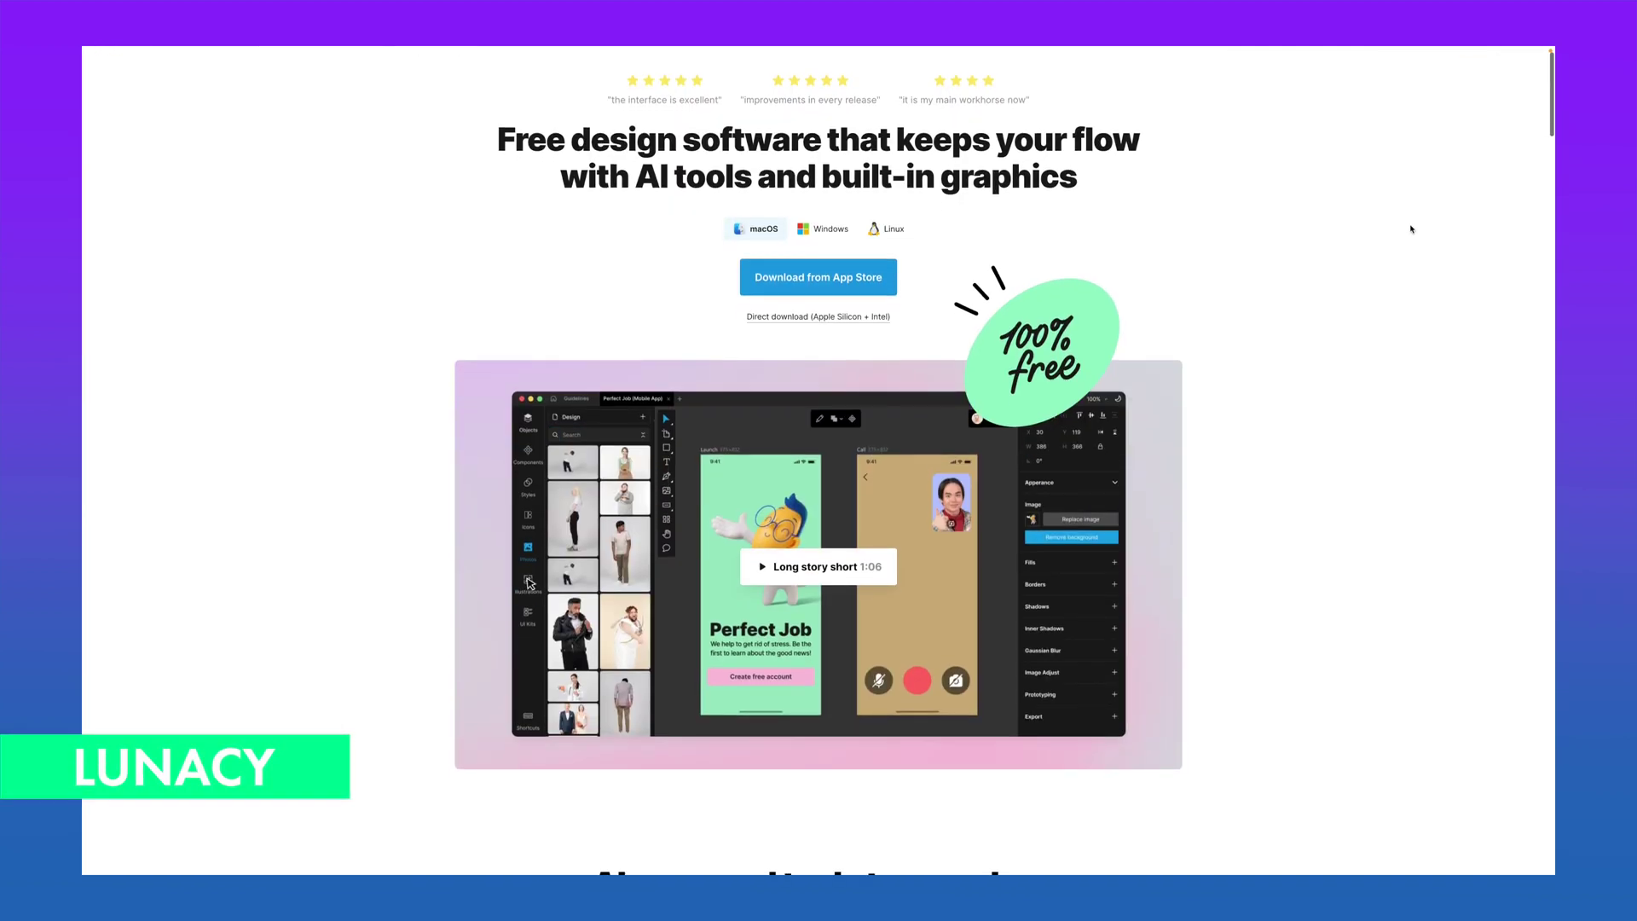
{"action": "scroll", "coordinate": [1411, 229], "scroll_direction": "up", "scroll_amount": 1}
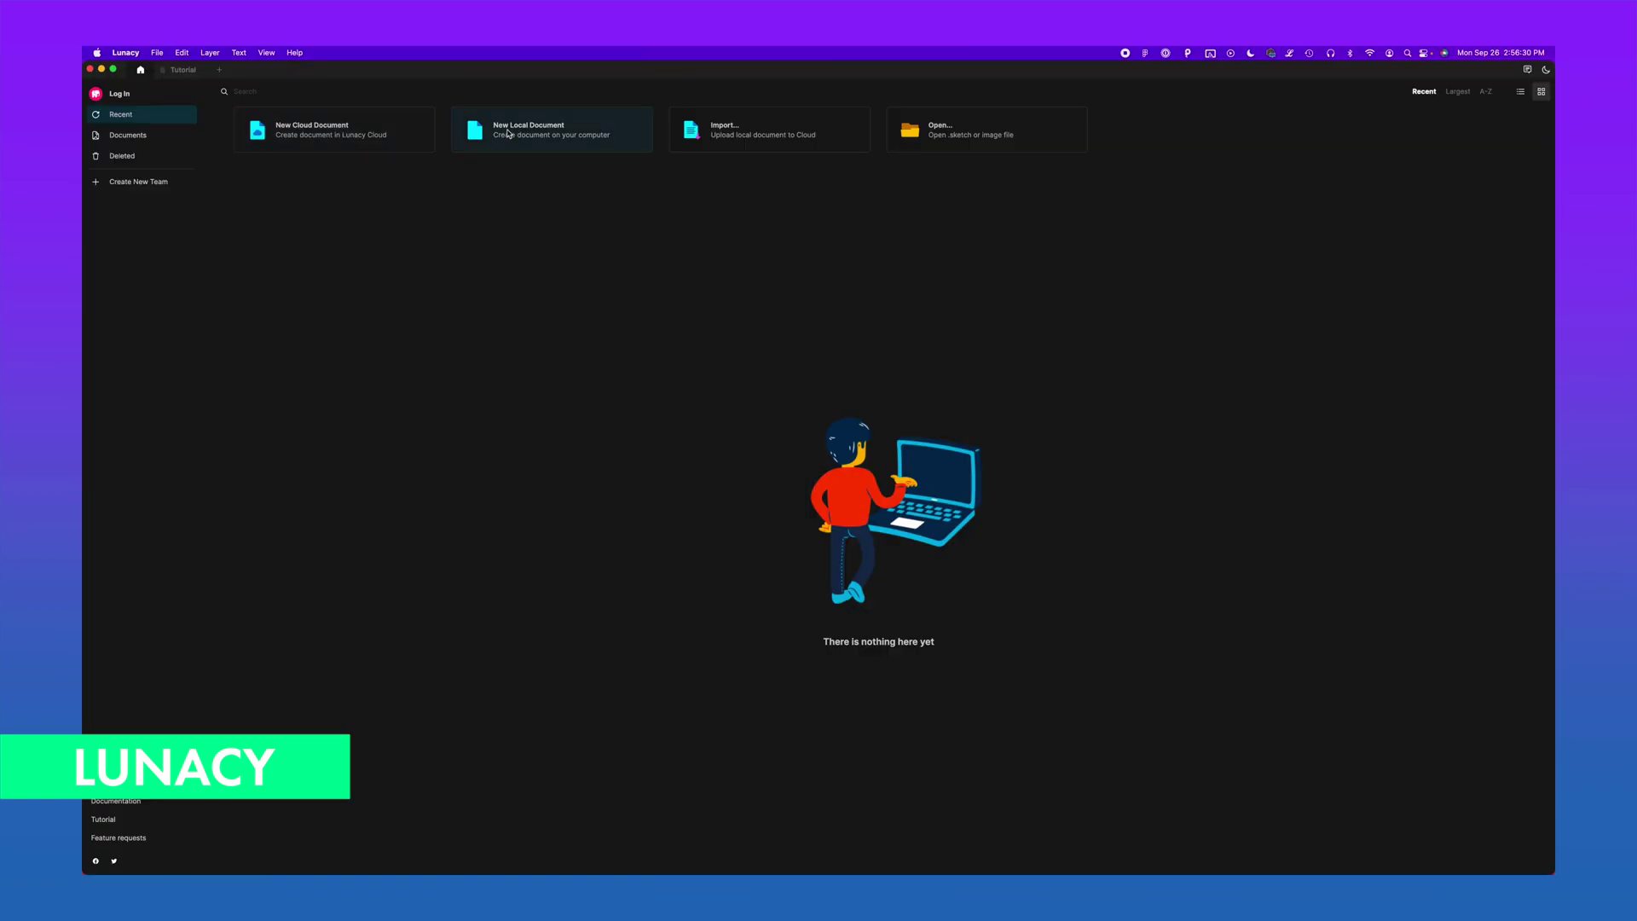
Step: Create a new local document and place an iOS Filled Plus icon at the artboard's bottom-right
{"action": "left_click", "coordinate": [508, 133]}
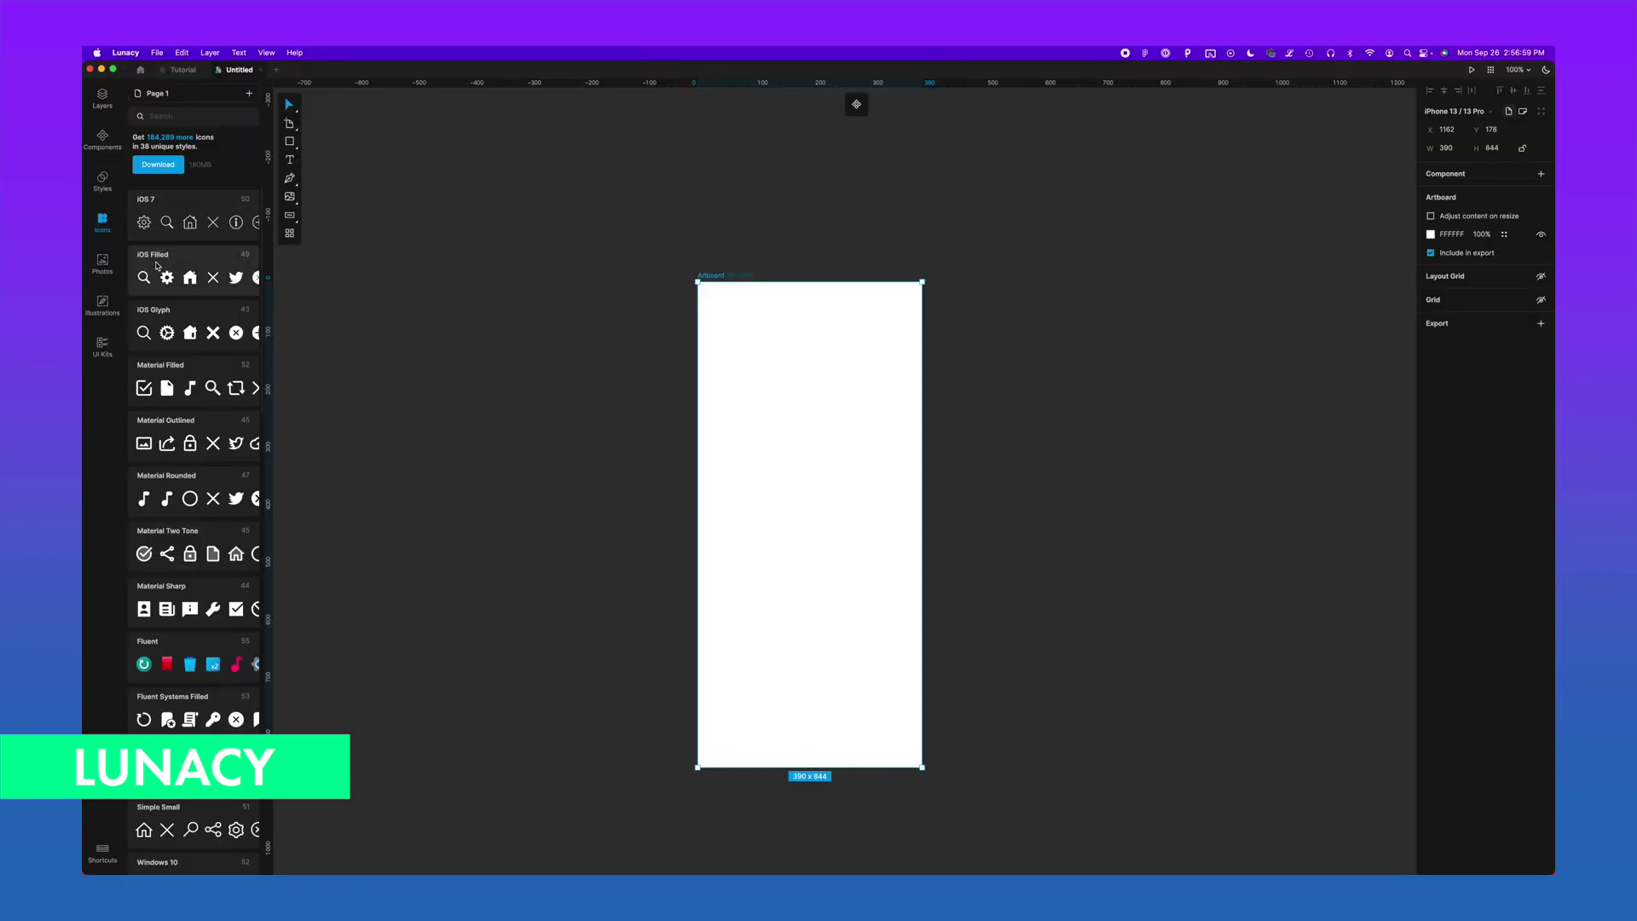
{"action": "left_click", "coordinate": [157, 266]}
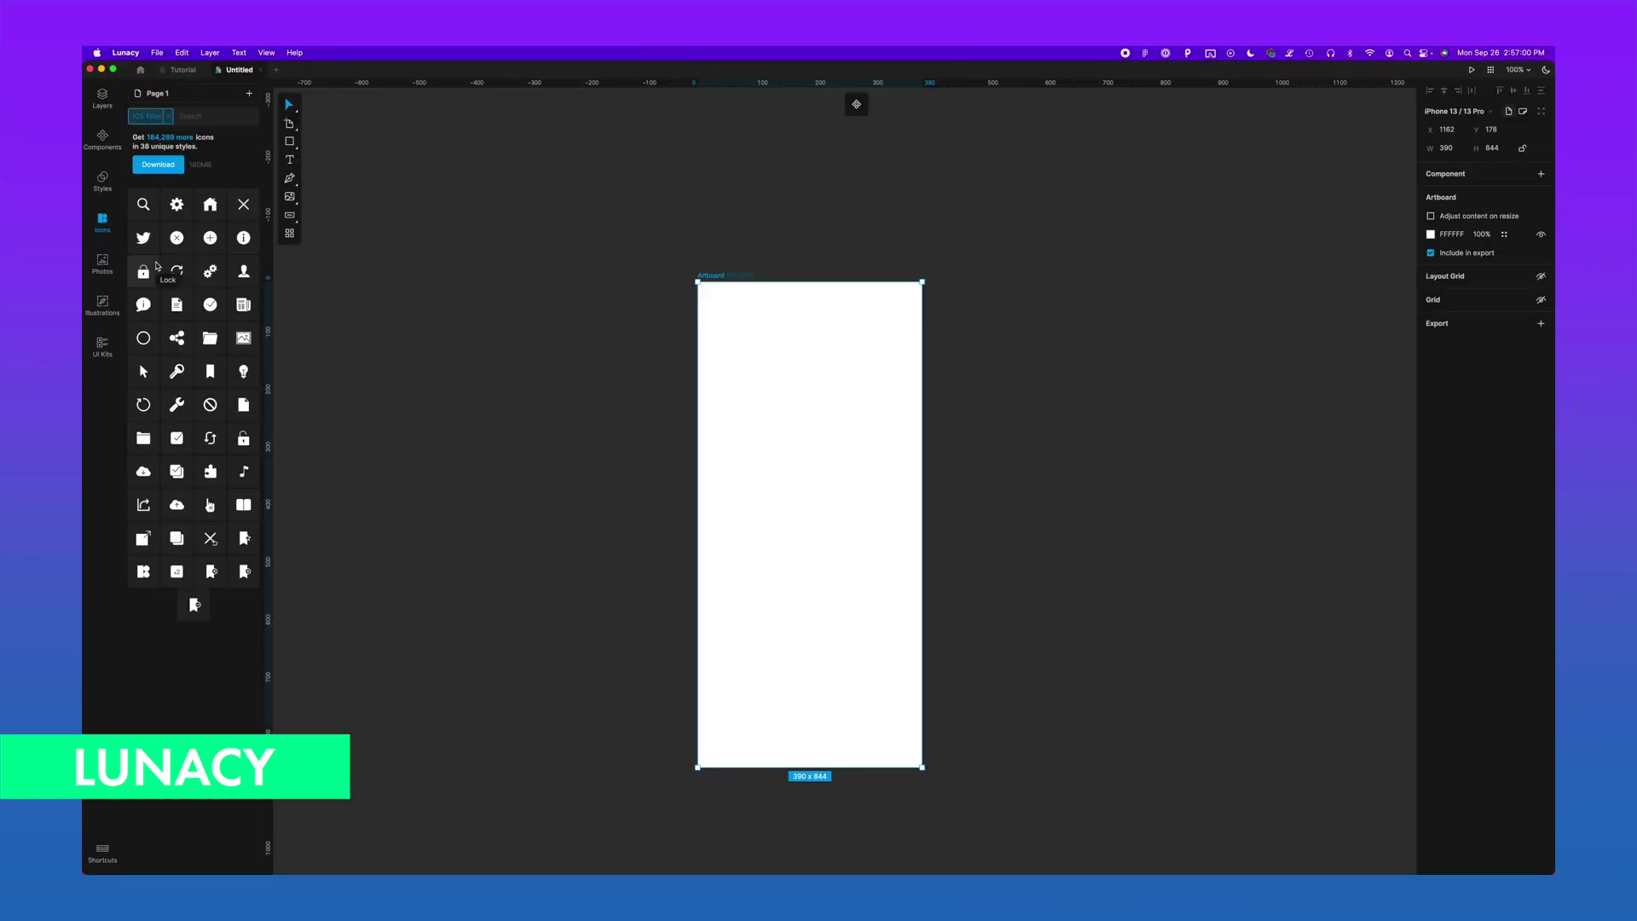
{"action": "left_click_drag", "start_coordinate": [290, 281], "coordinate": [879, 709]}
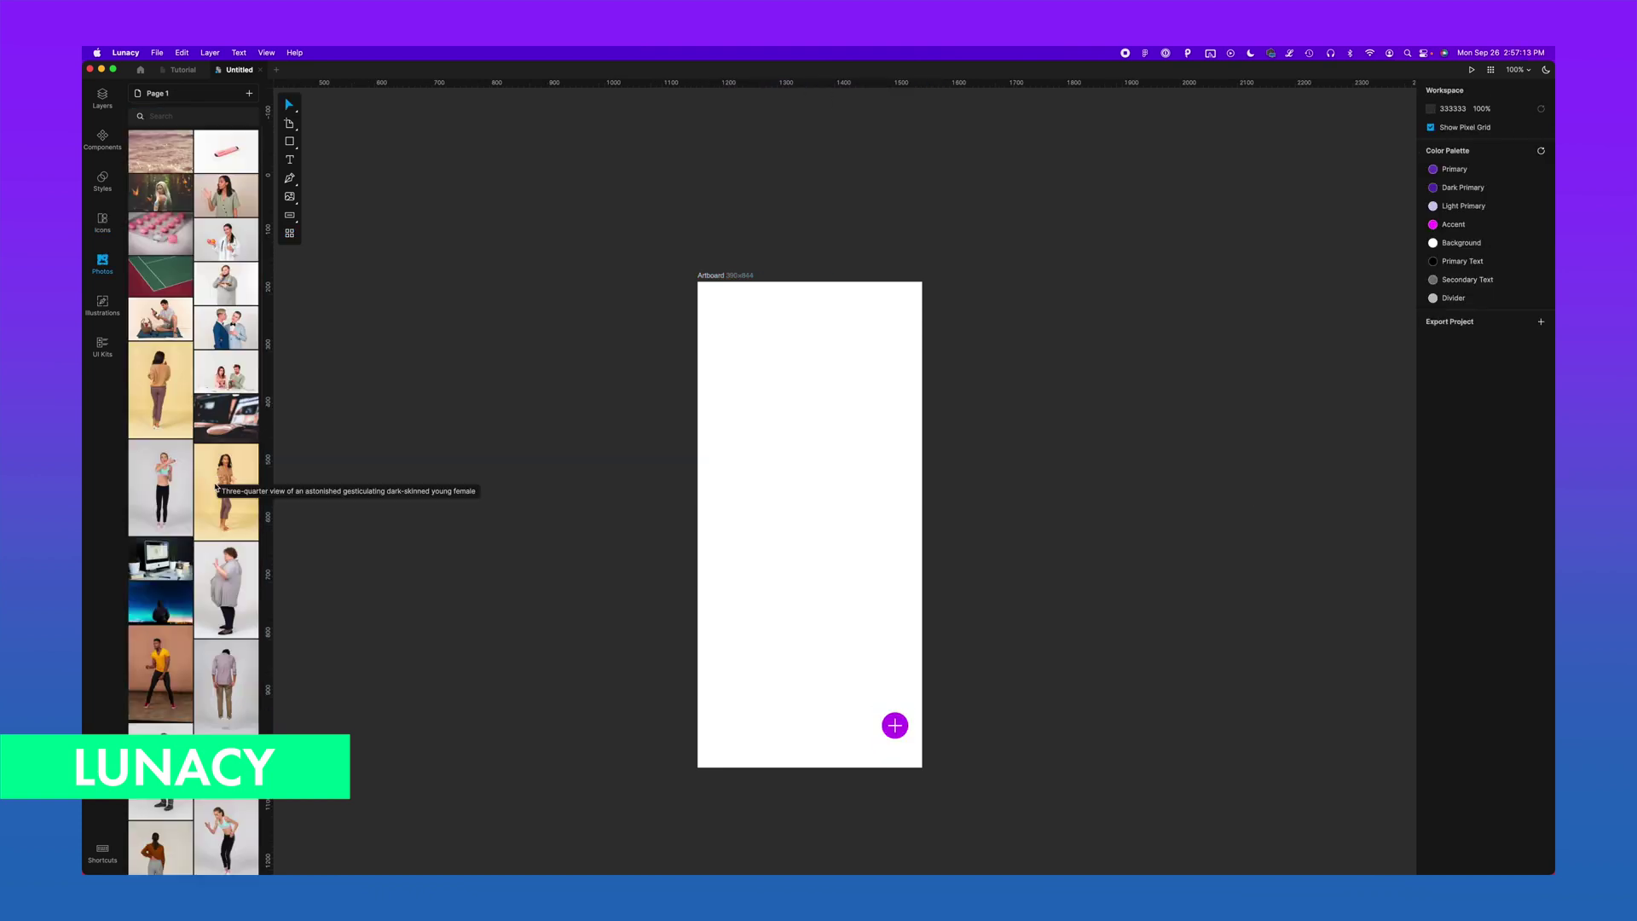
Step: Place the photo of the man at the artboard's top-left, enlarged to full artboard width
{"action": "scroll", "coordinate": [215, 489], "scroll_direction": "down", "scroll_amount": 3}
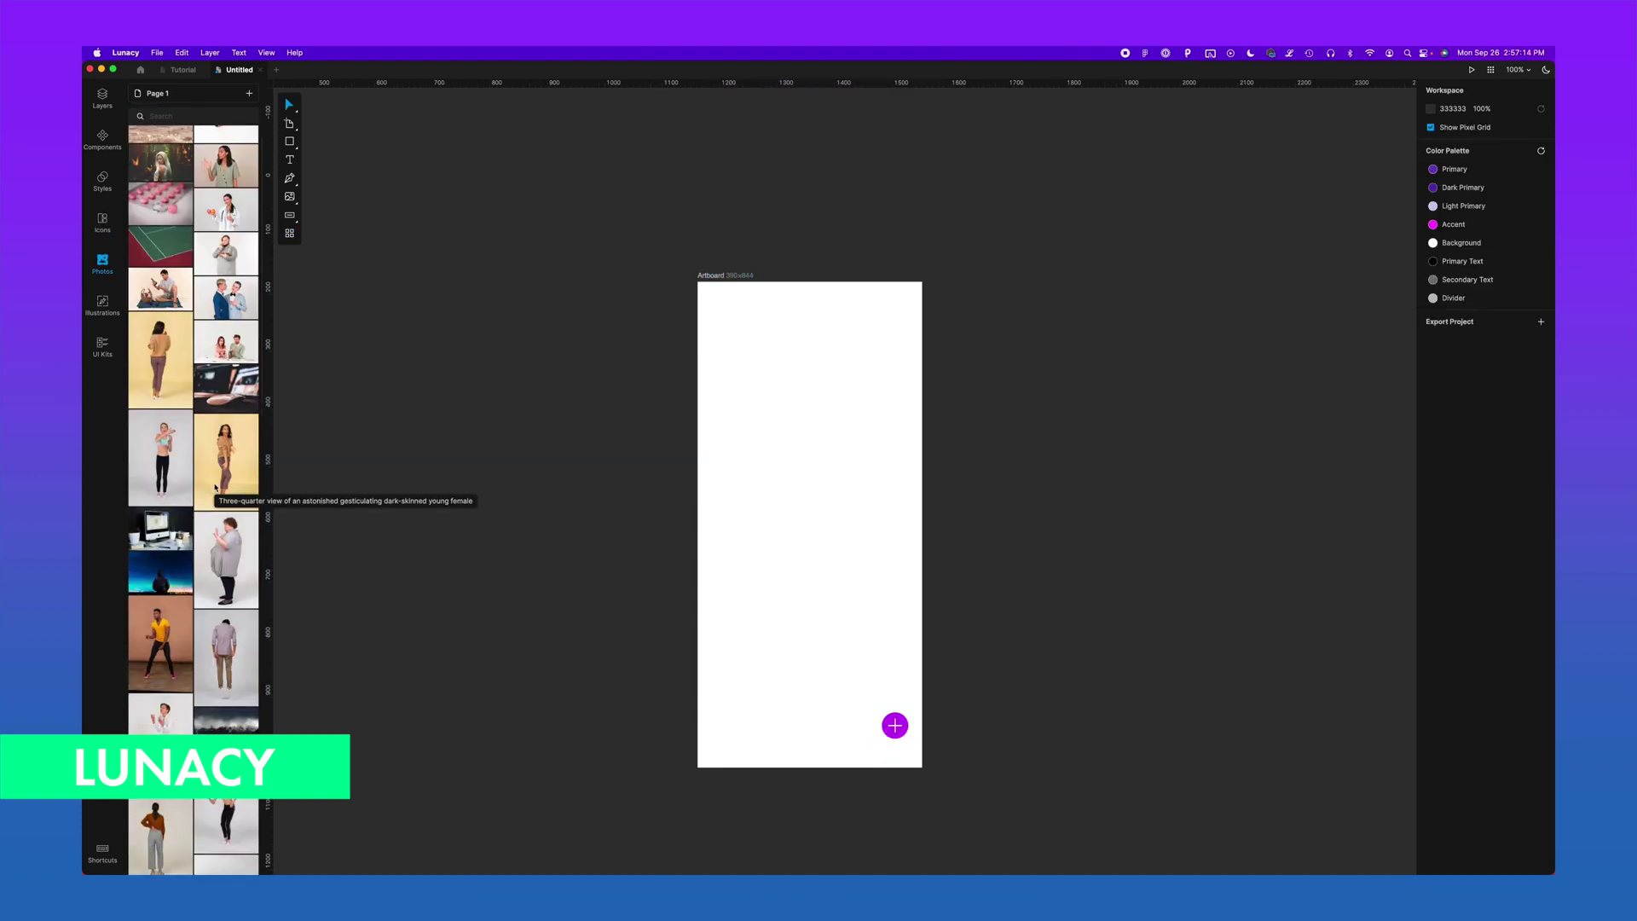
{"action": "left_click_drag", "start_coordinate": [170, 588], "coordinate": [750, 344]}
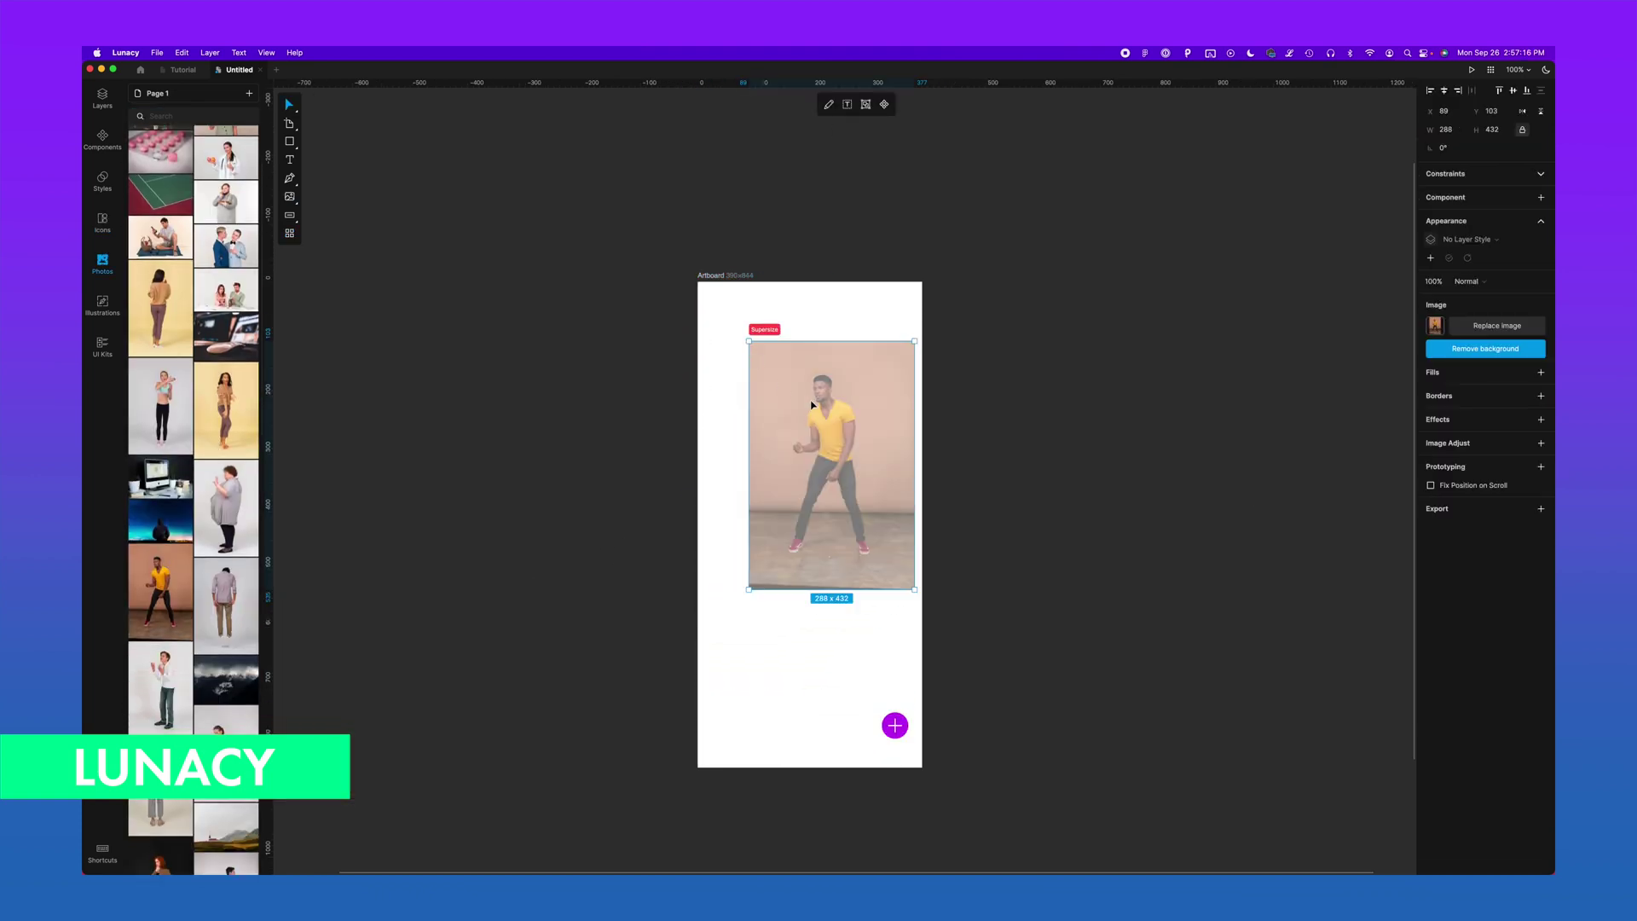
{"action": "left_click_drag", "start_coordinate": [821, 411], "coordinate": [770, 352]}
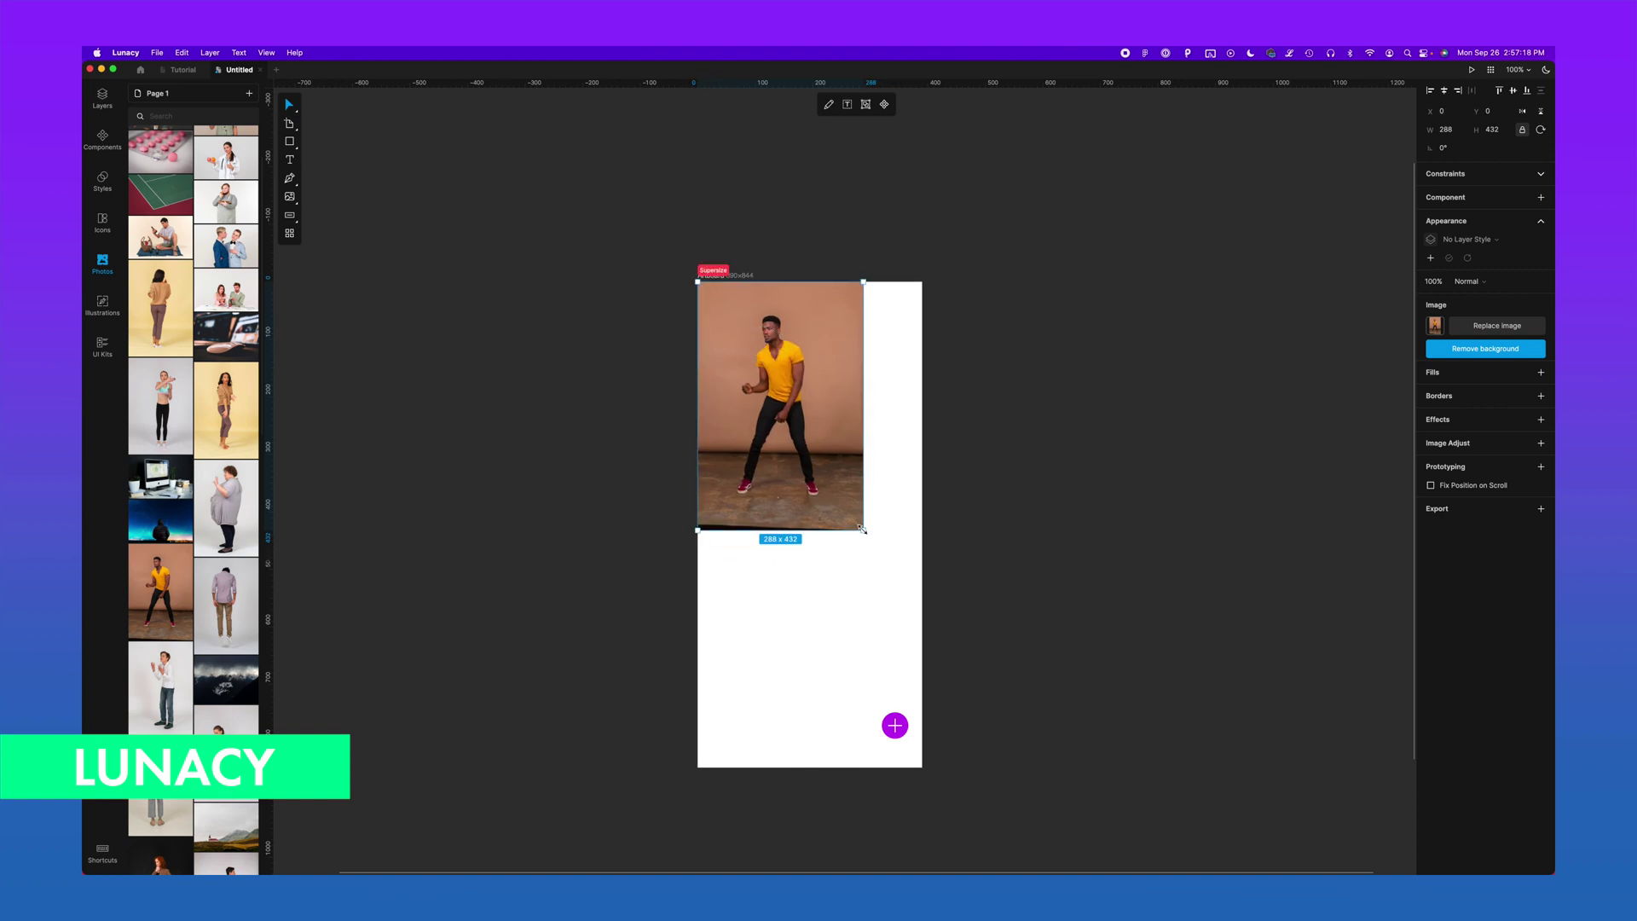
{"action": "left_click_drag", "start_coordinate": [861, 528], "coordinate": [924, 570]}
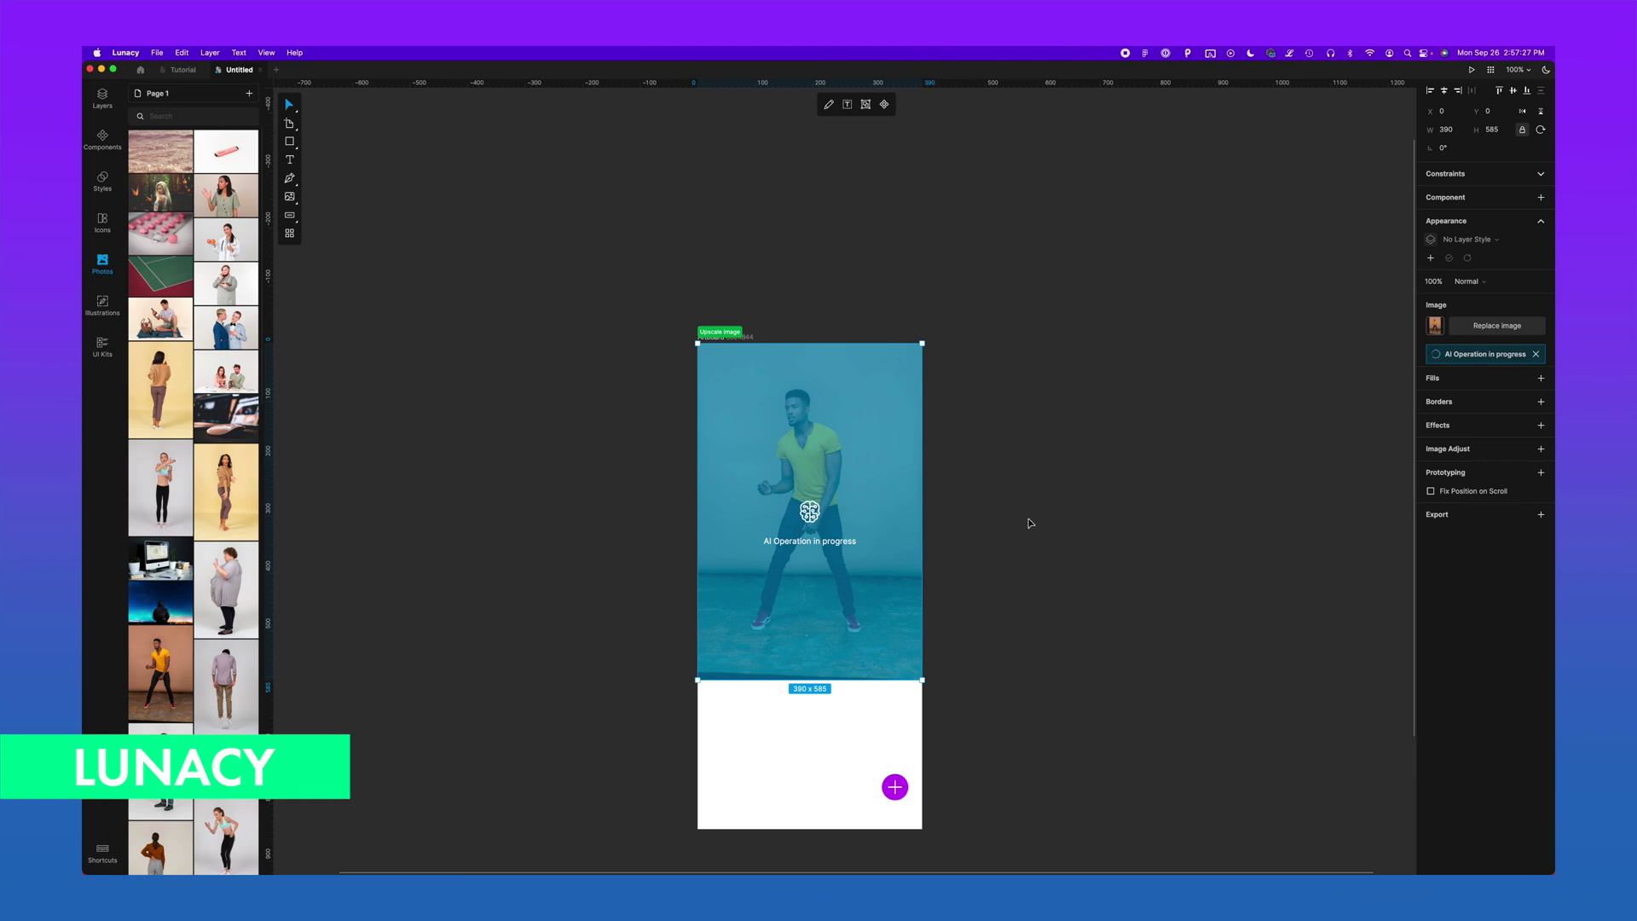
Step: Add the top app bar and fit its width to the artboard
{"action": "scroll", "coordinate": [1030, 522], "scroll_direction": "down", "scroll_amount": 2}
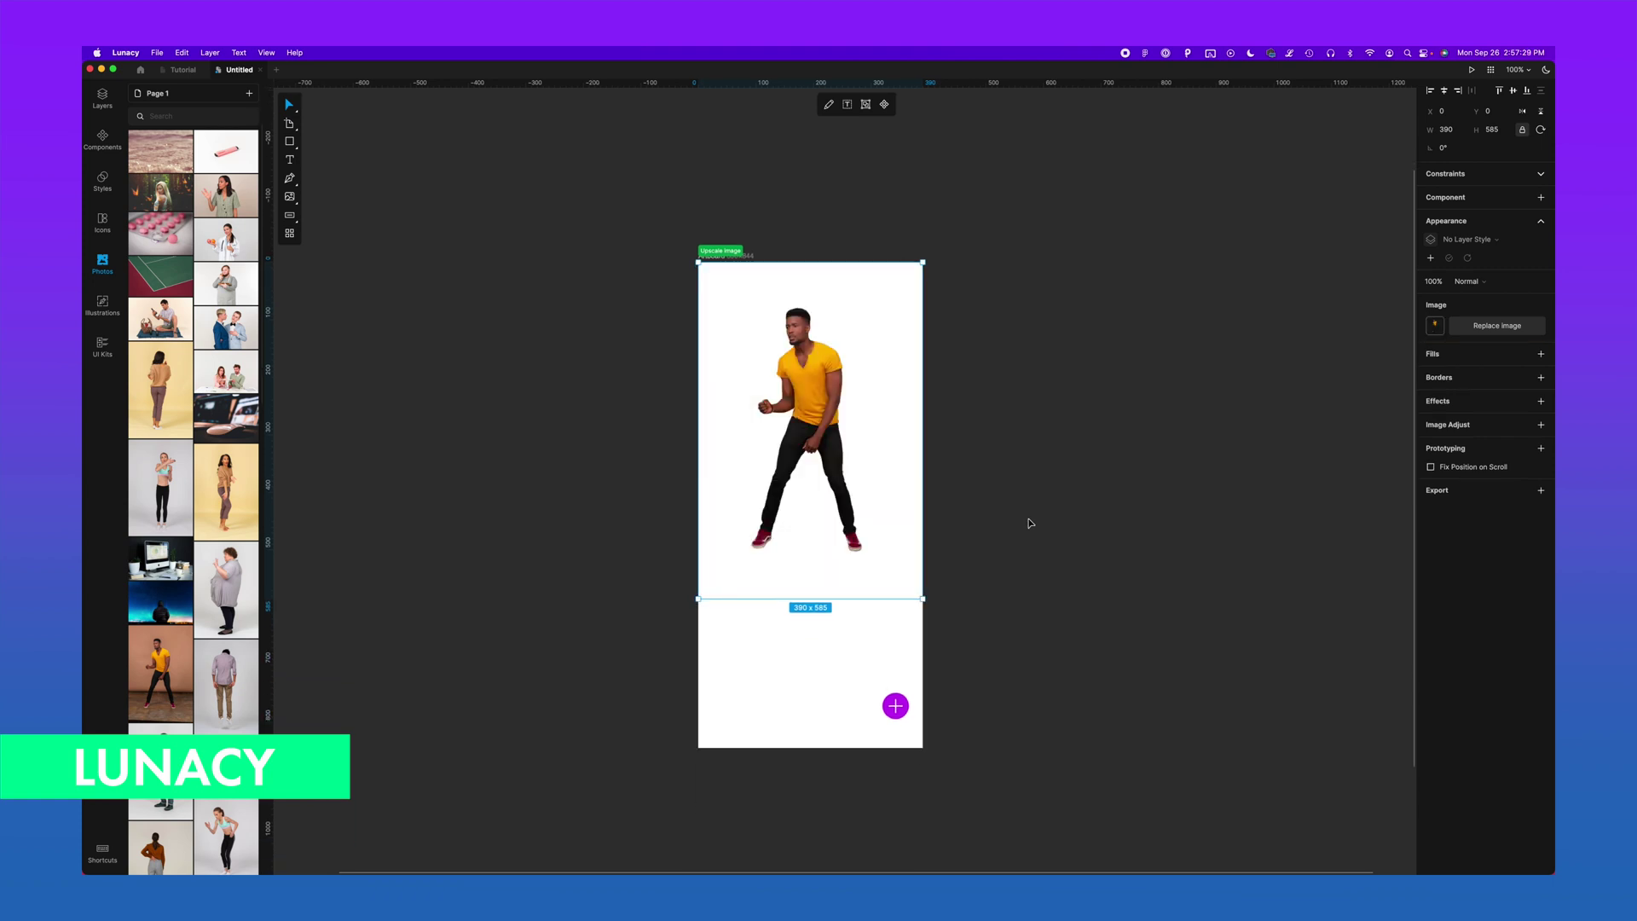
{"action": "left_click", "coordinate": [1028, 521]}
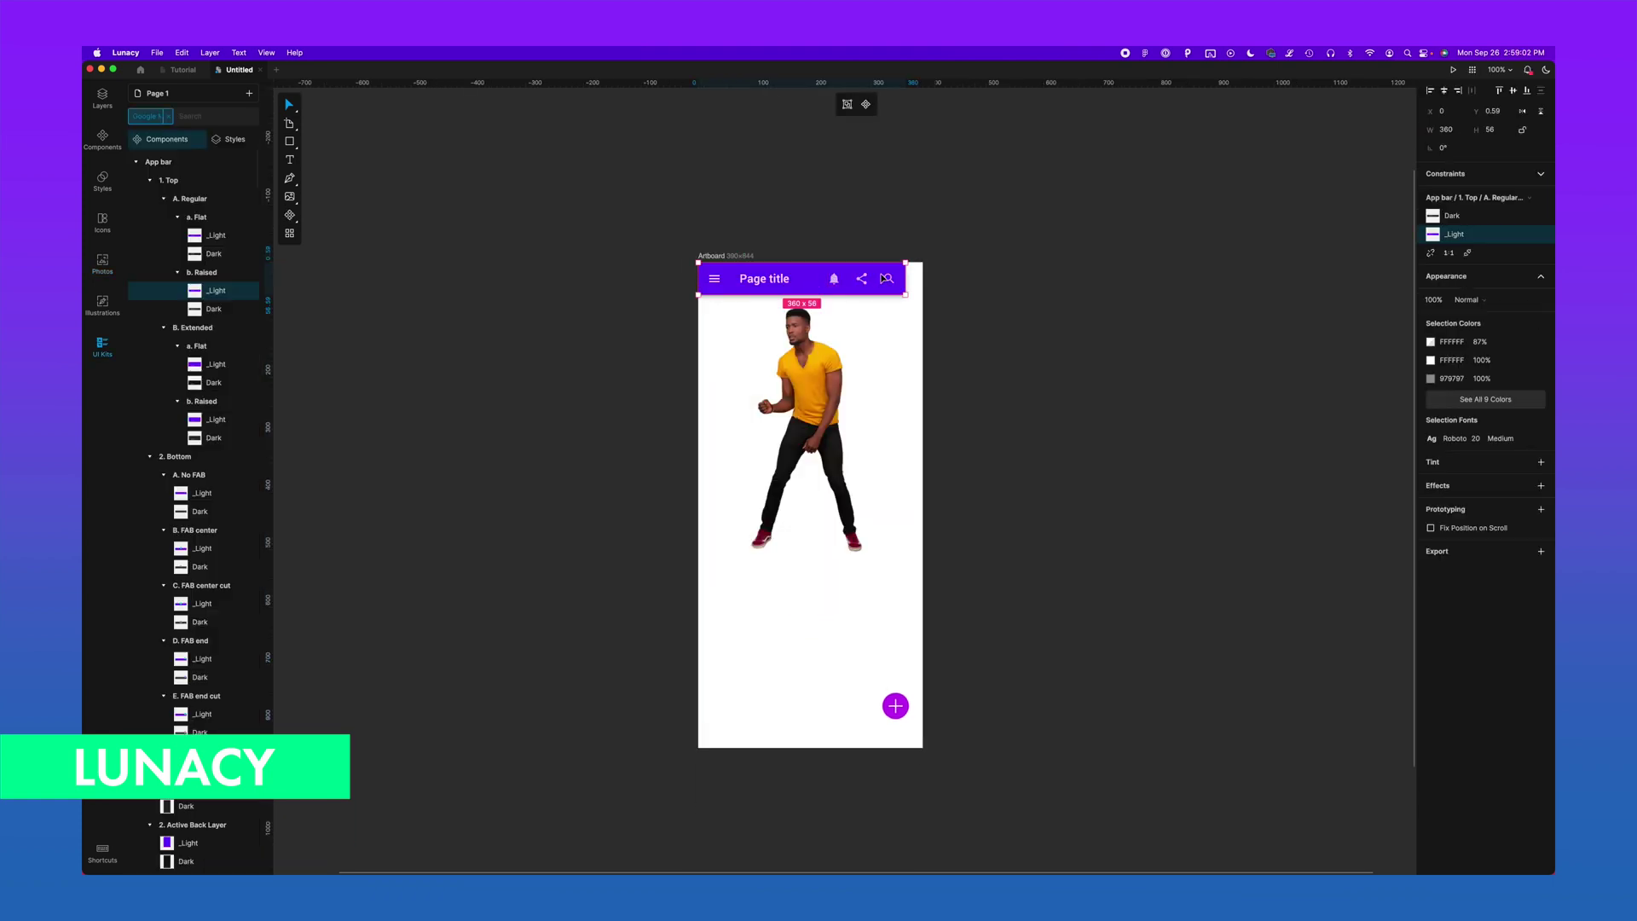
{"action": "left_click_drag", "start_coordinate": [926, 278], "coordinate": [923, 279]}
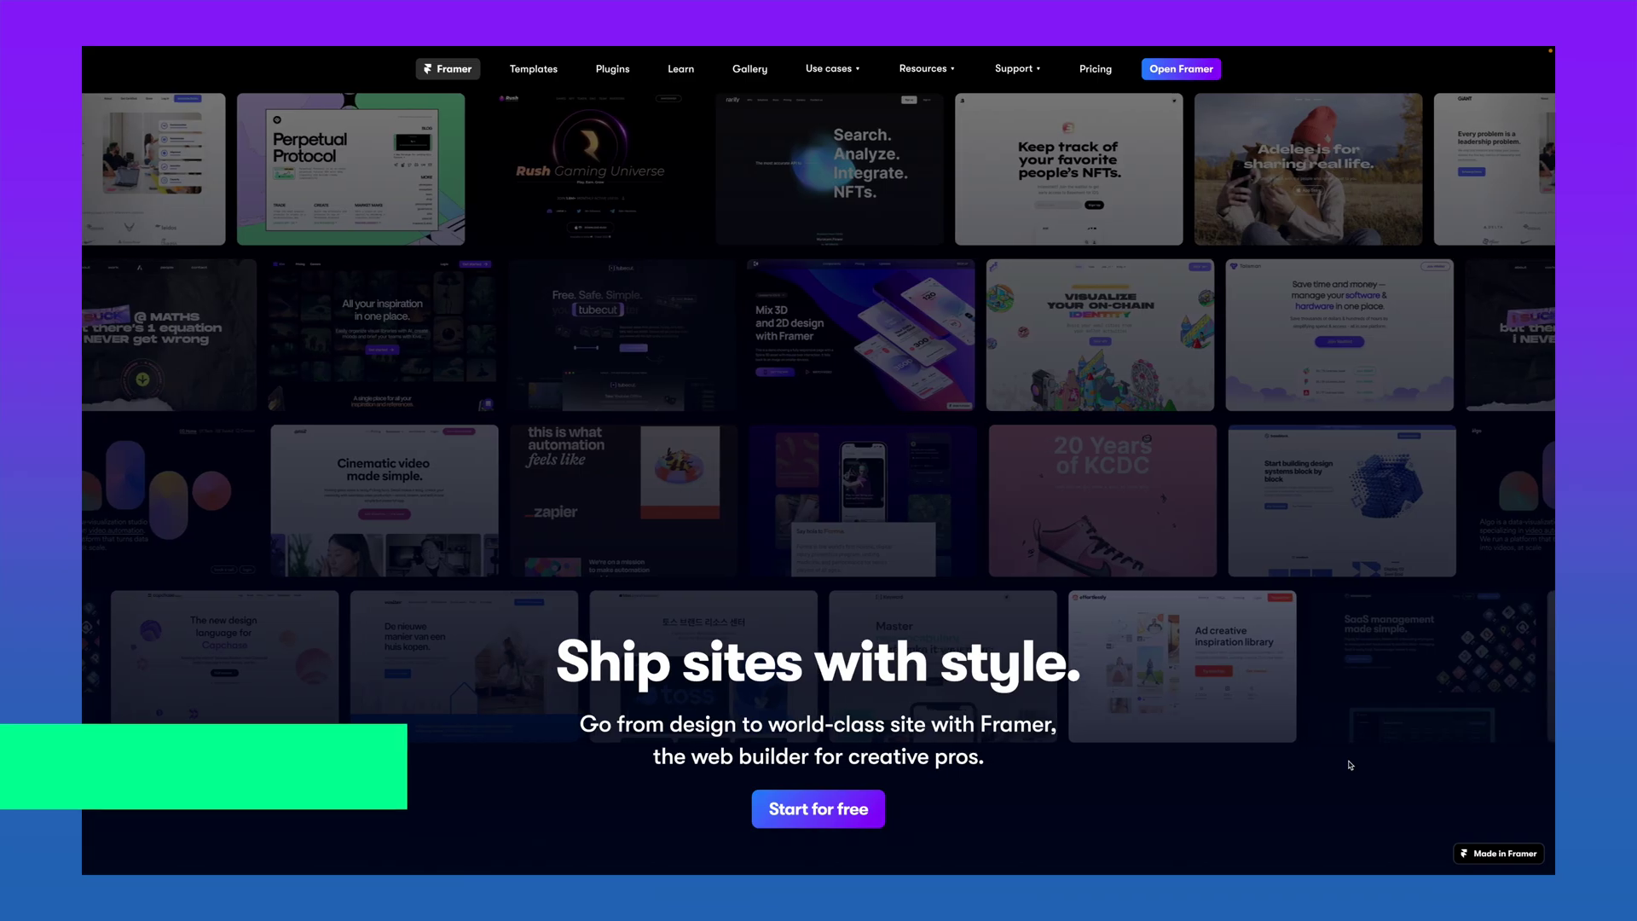
{"action": "scroll", "coordinate": [1313, 746], "scroll_direction": "down", "scroll_amount": 5}
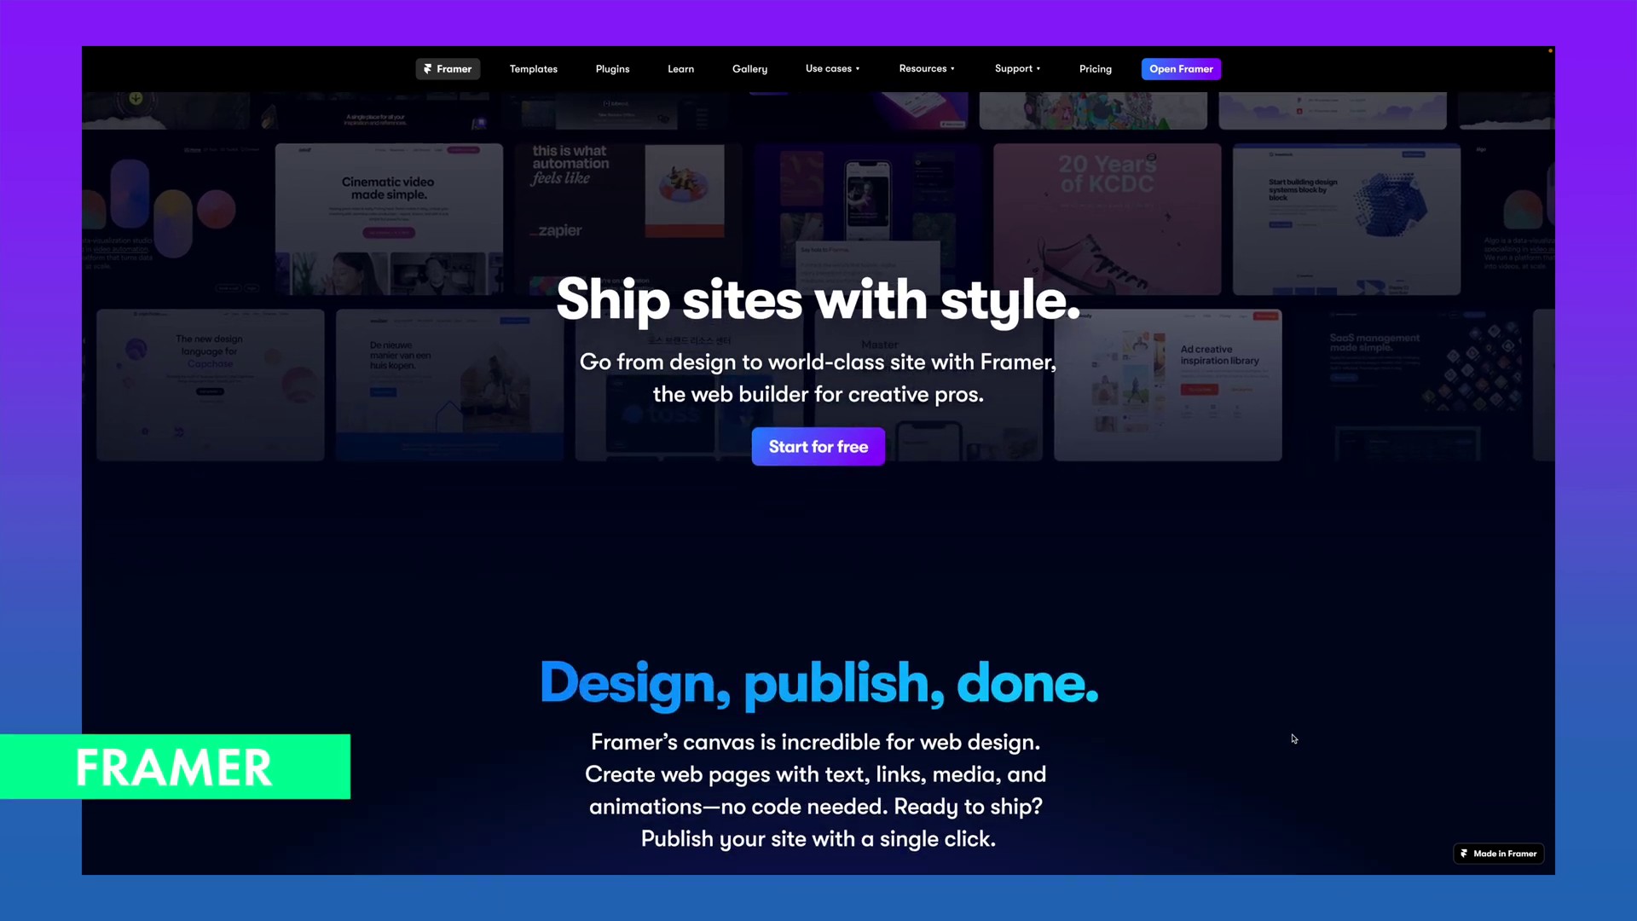
Step: Add a 400x300 image frame at the page's top-left, stretched across the page width
{"action": "scroll", "coordinate": [1293, 738], "scroll_direction": "down", "scroll_amount": 6}
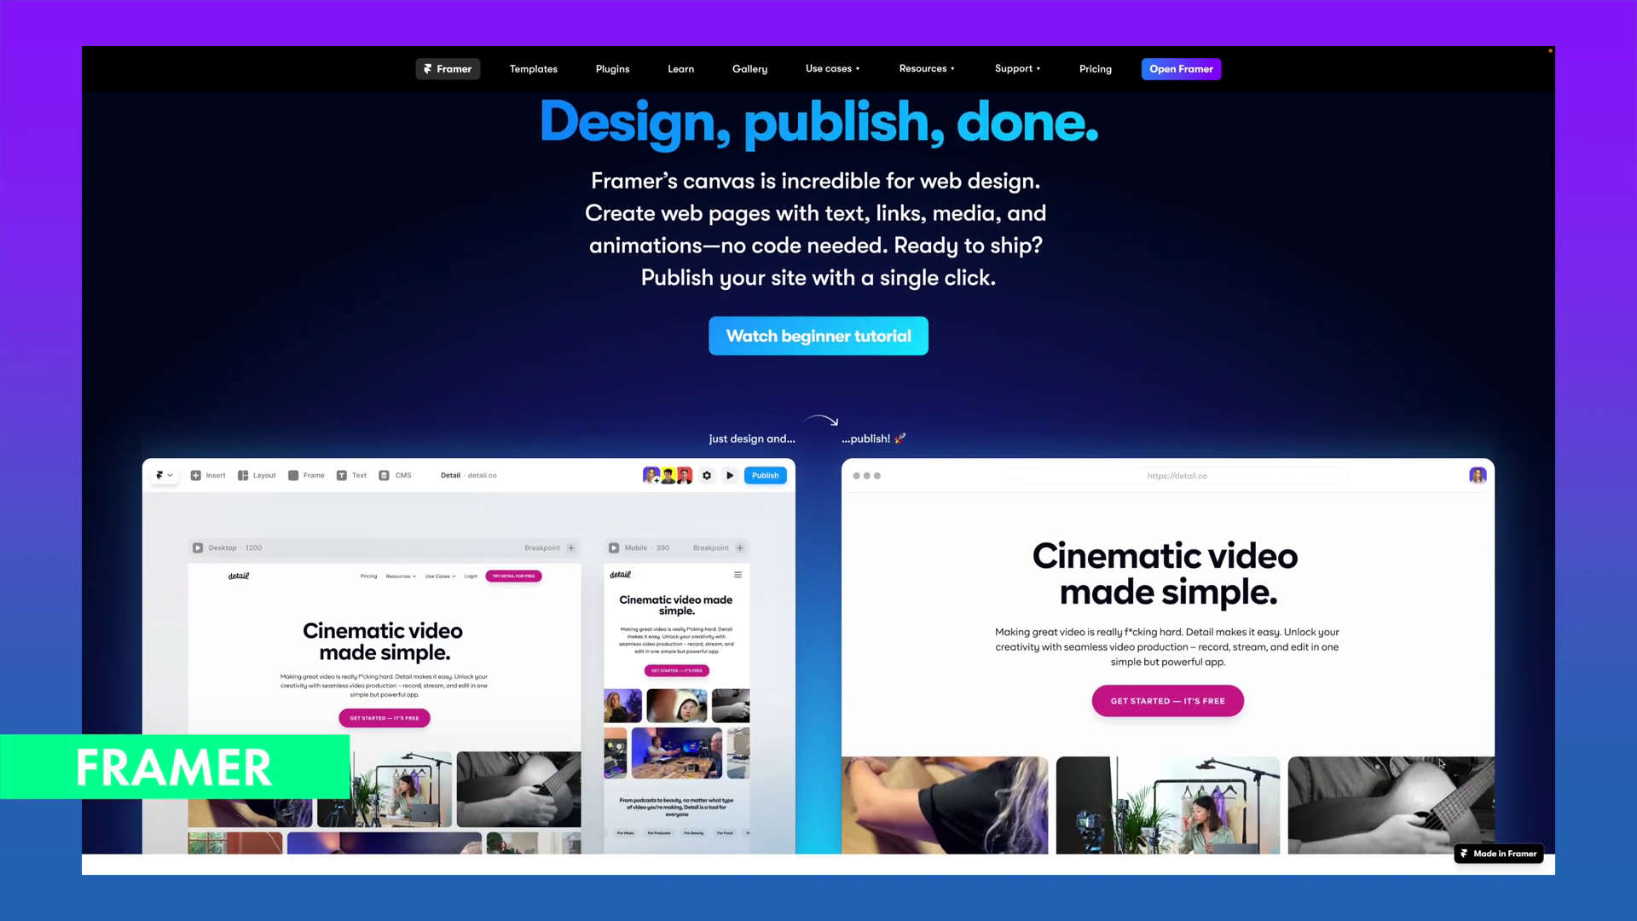
{"action": "scroll", "coordinate": [1449, 763], "scroll_direction": "down", "scroll_amount": 4}
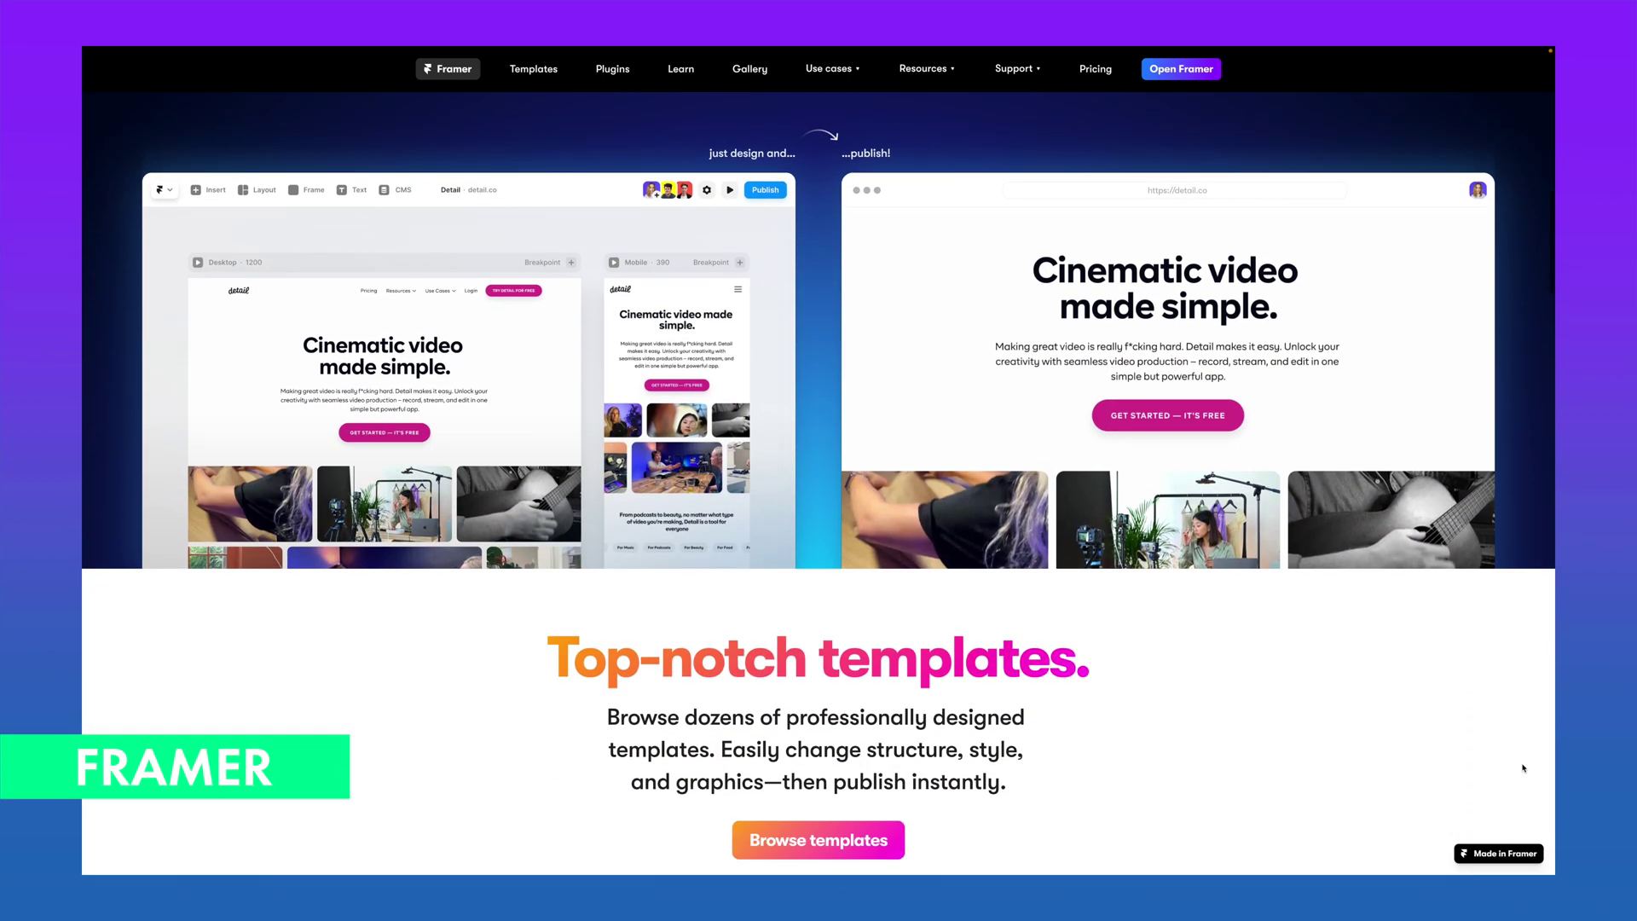
{"action": "scroll", "coordinate": [1523, 768], "scroll_direction": "down", "scroll_amount": 6}
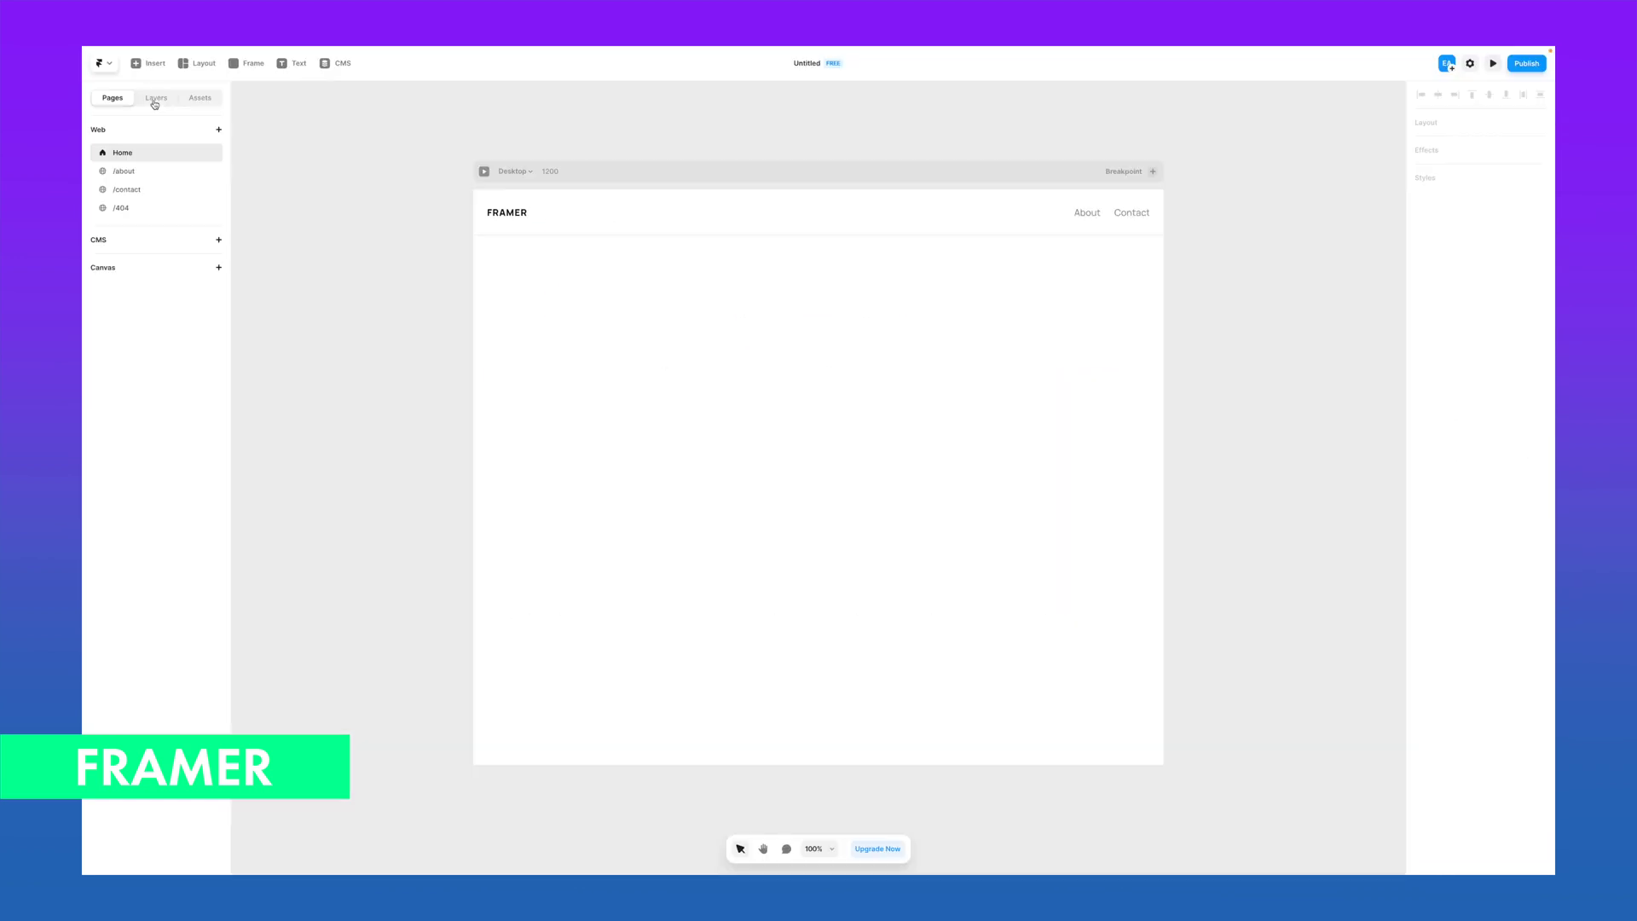
{"action": "left_click", "coordinate": [149, 63]}
{"action": "mouse_move", "coordinate": [156, 235]}
{"action": "left_click", "coordinate": [282, 264]}
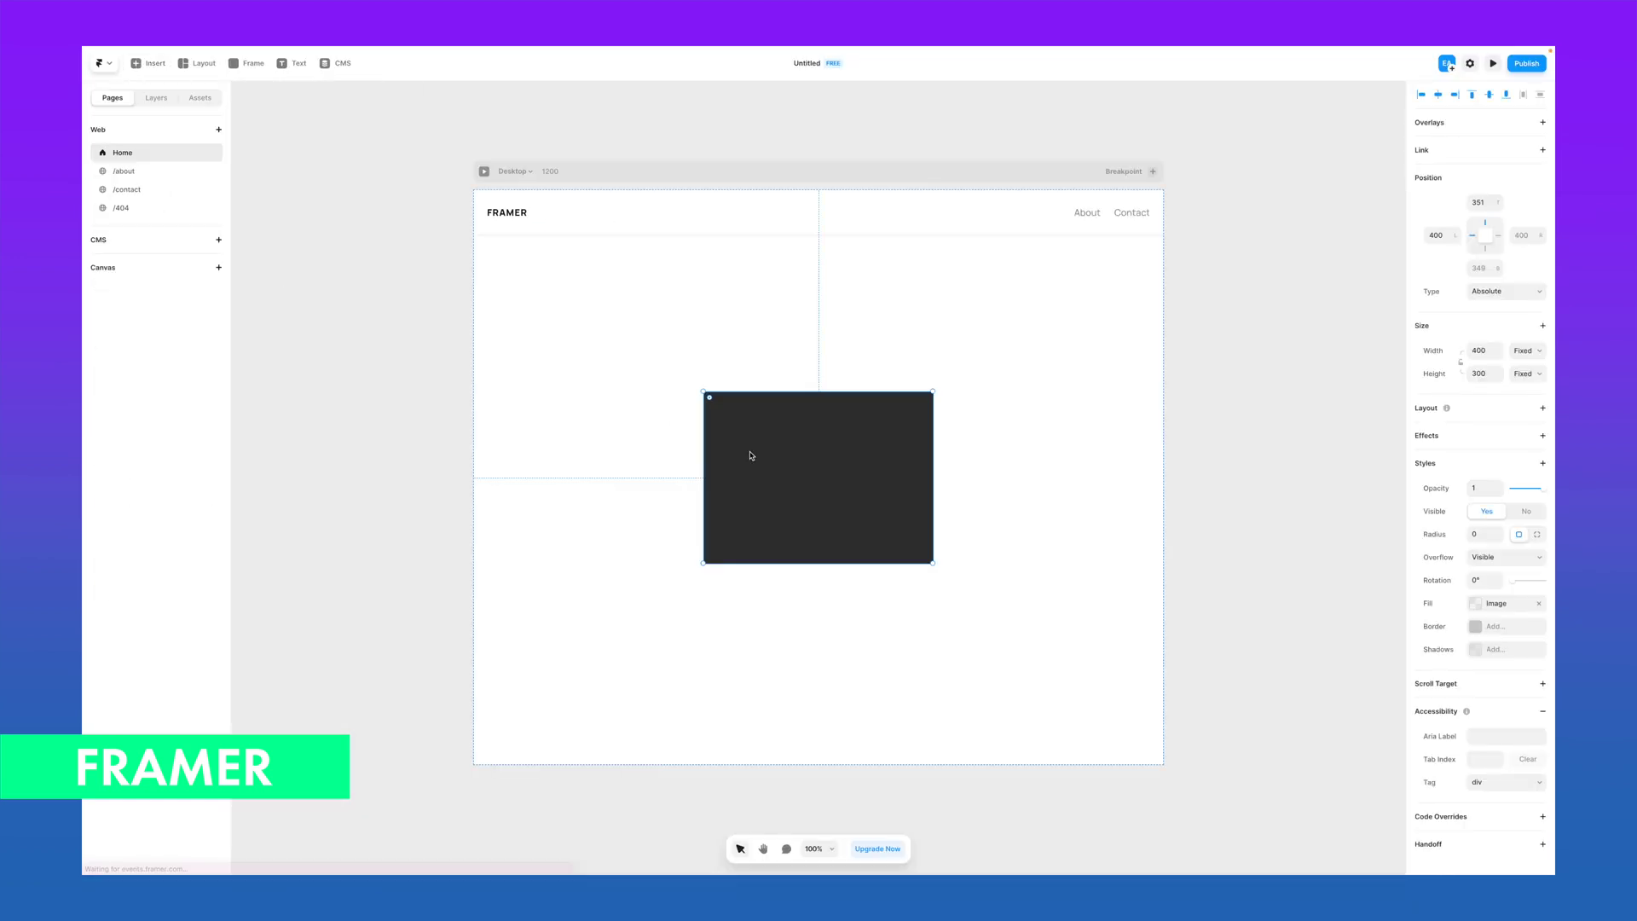
{"action": "left_click_drag", "start_coordinate": [750, 455], "coordinate": [547, 319]}
{"action": "left_click_drag", "start_coordinate": [727, 427], "coordinate": [1145, 449]}
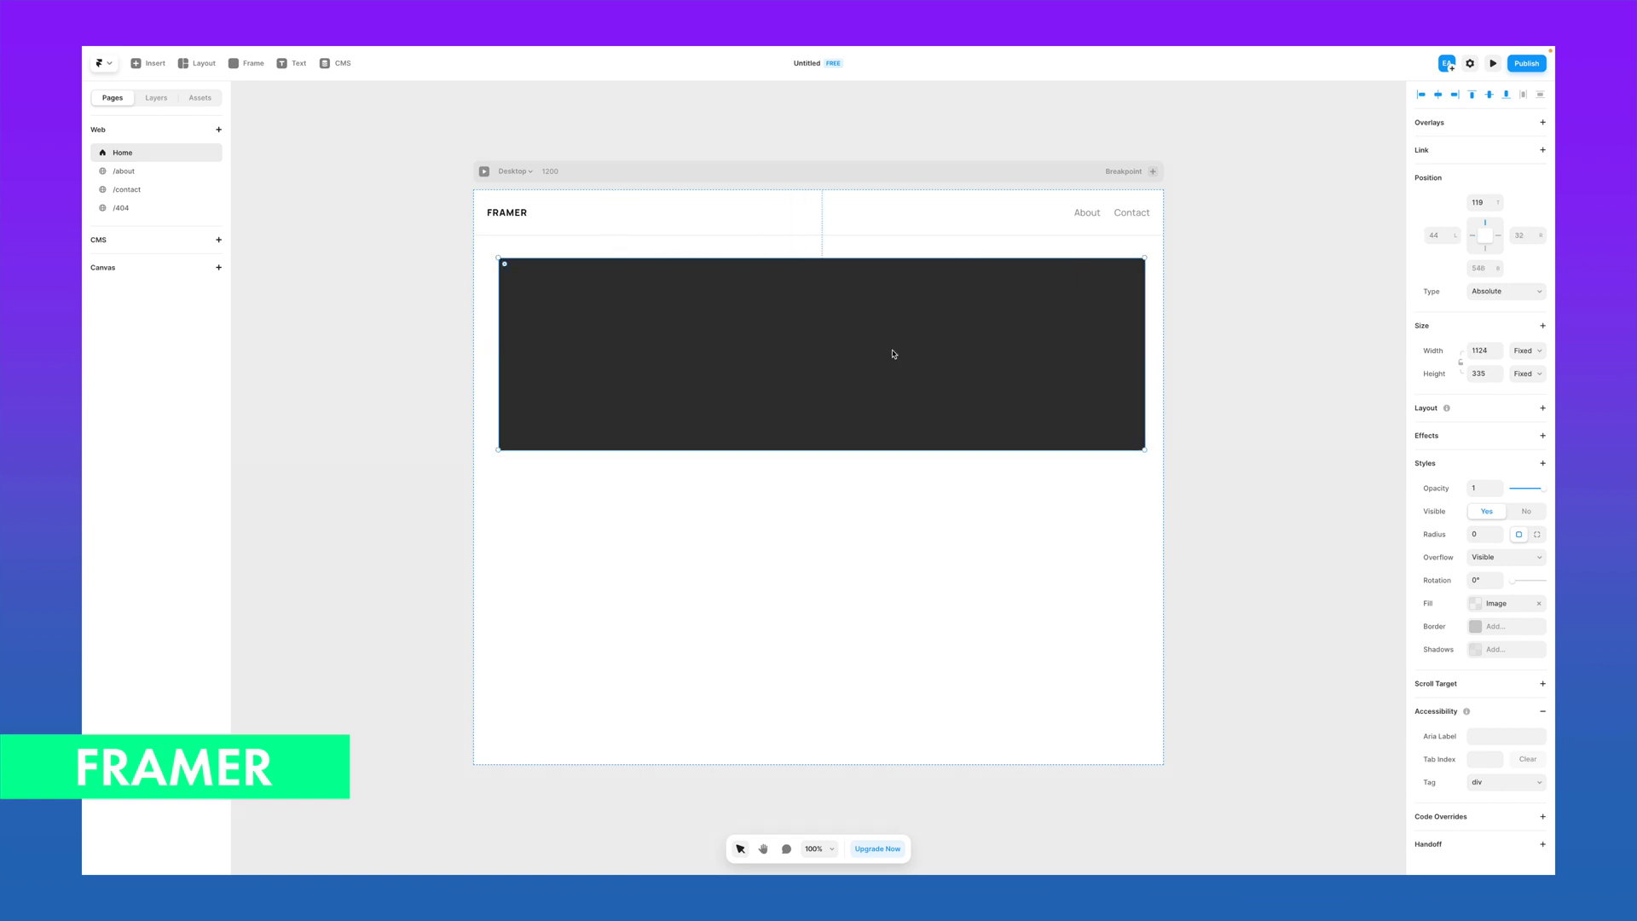
Step: Add a layout block below the image and narrow the Desktop page width
{"action": "left_click", "coordinate": [197, 63]}
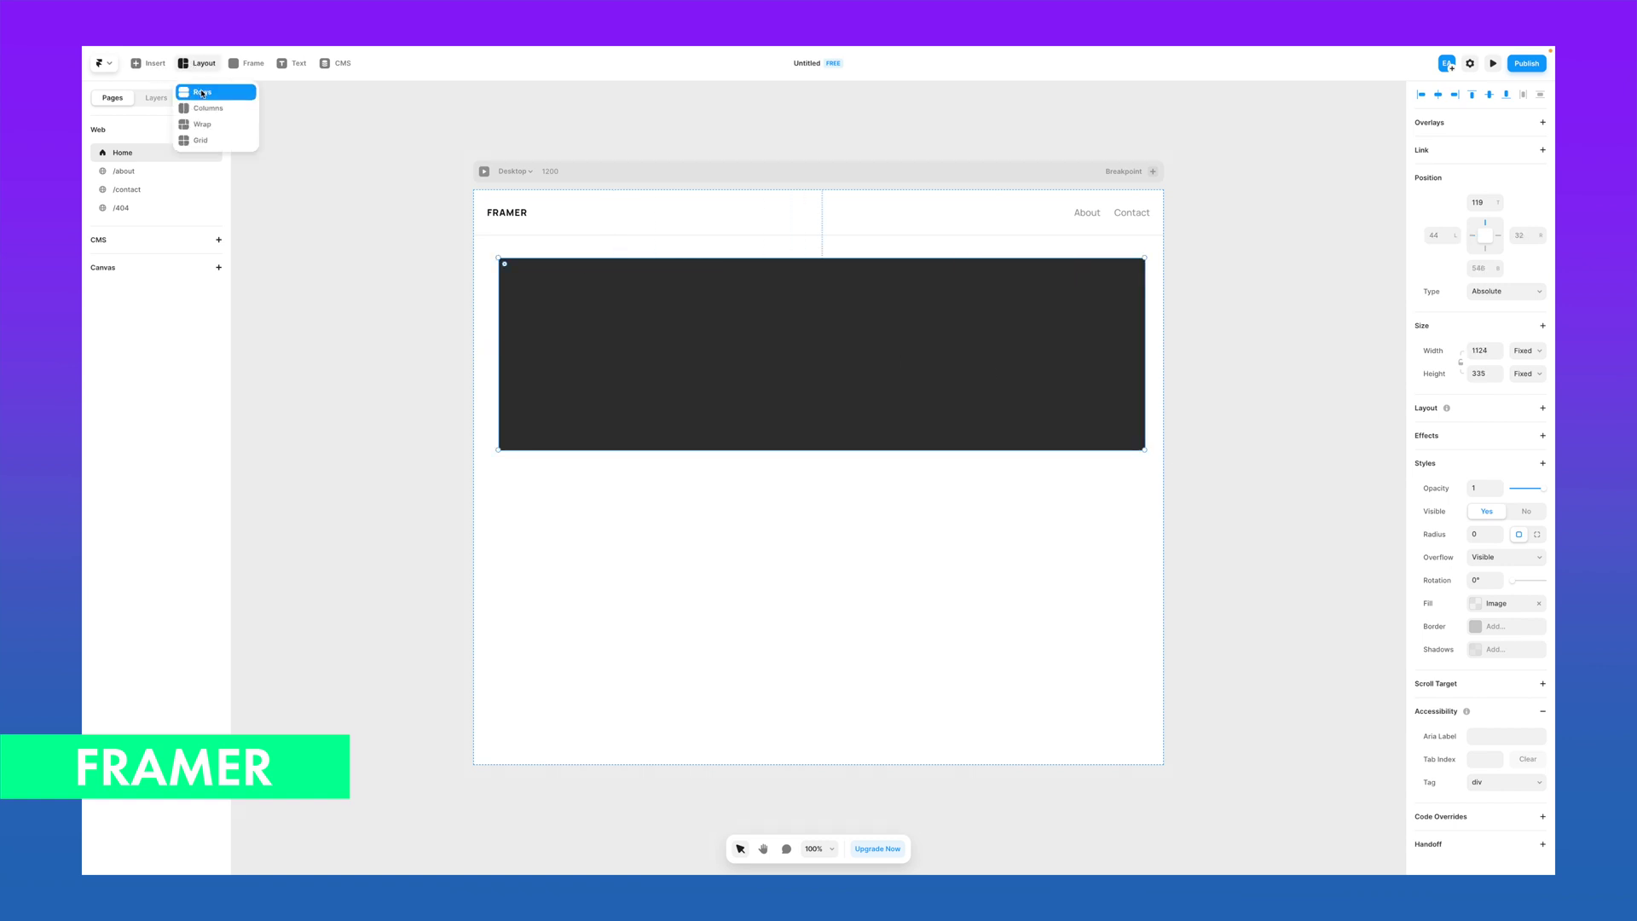
{"action": "left_click", "coordinate": [205, 104]}
{"action": "left_click_drag", "start_coordinate": [1161, 450], "coordinate": [713, 427]}
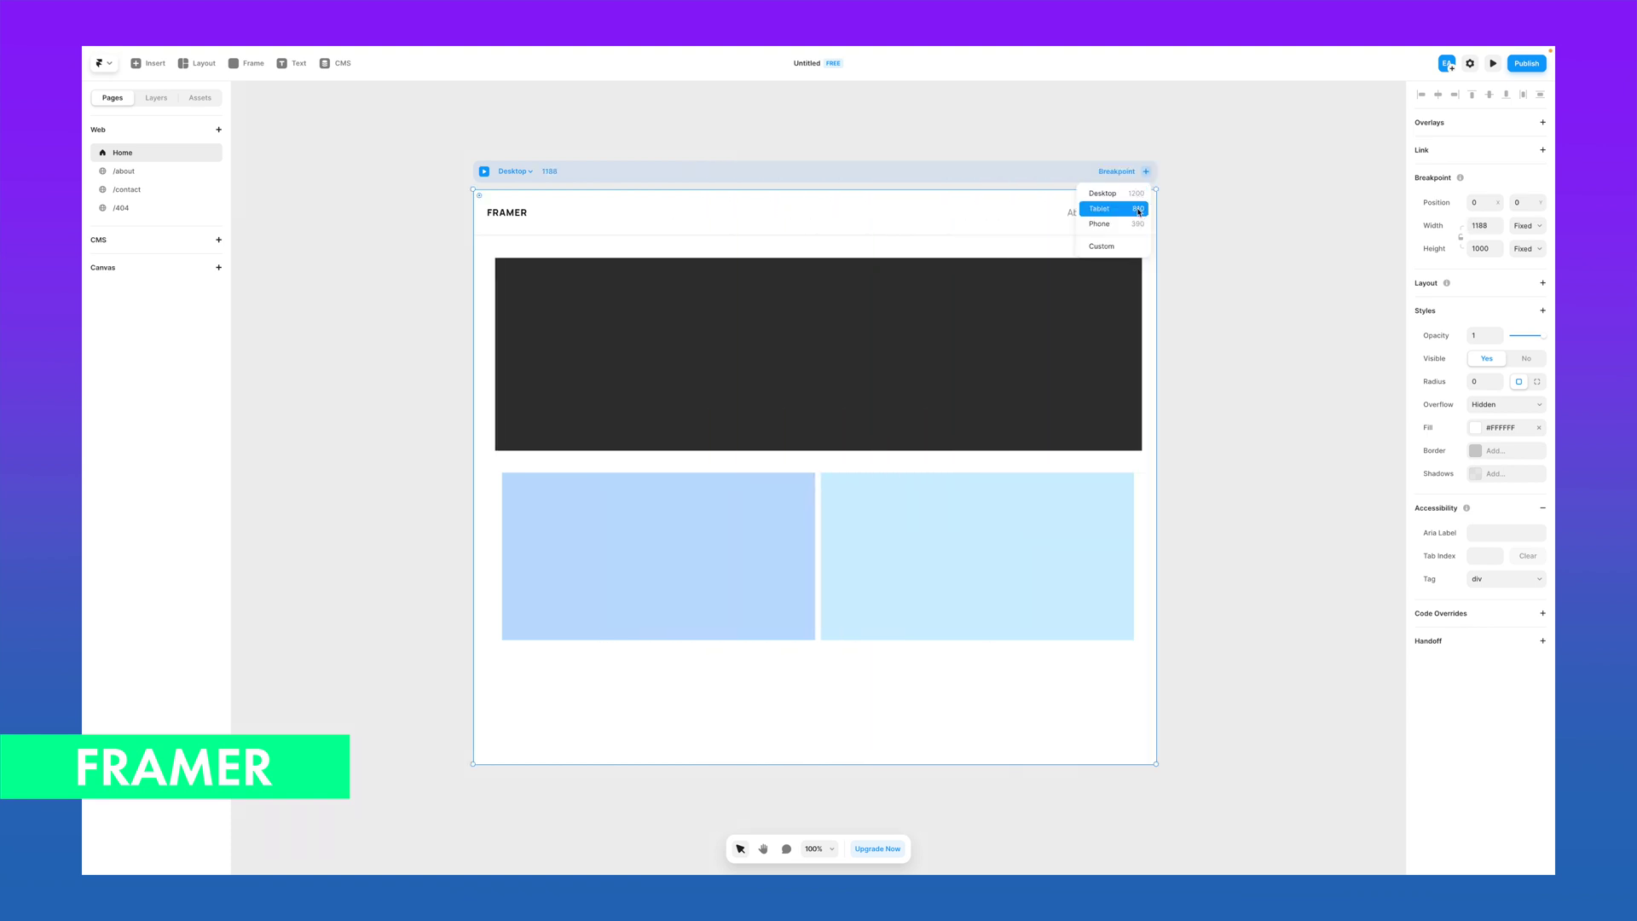
Step: Add a Tablet breakpoint and select the right blue box in the Tablet layout
{"action": "left_click", "coordinate": [1139, 212]}
{"action": "left_click", "coordinate": [887, 537]}
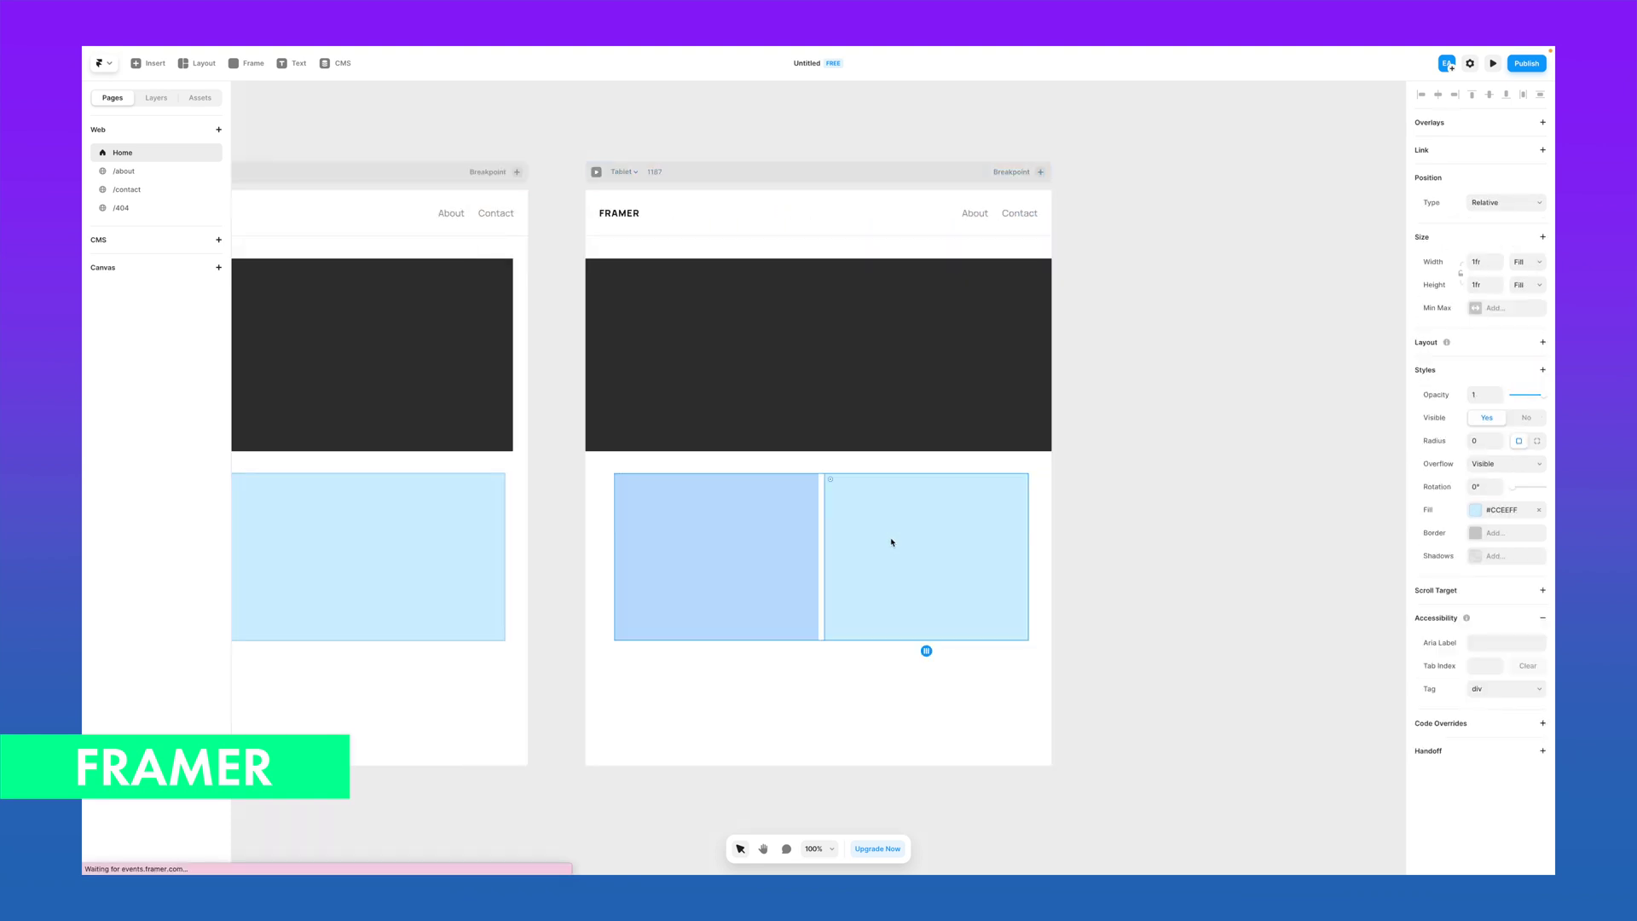
{"action": "left_click", "coordinate": [1040, 171]}
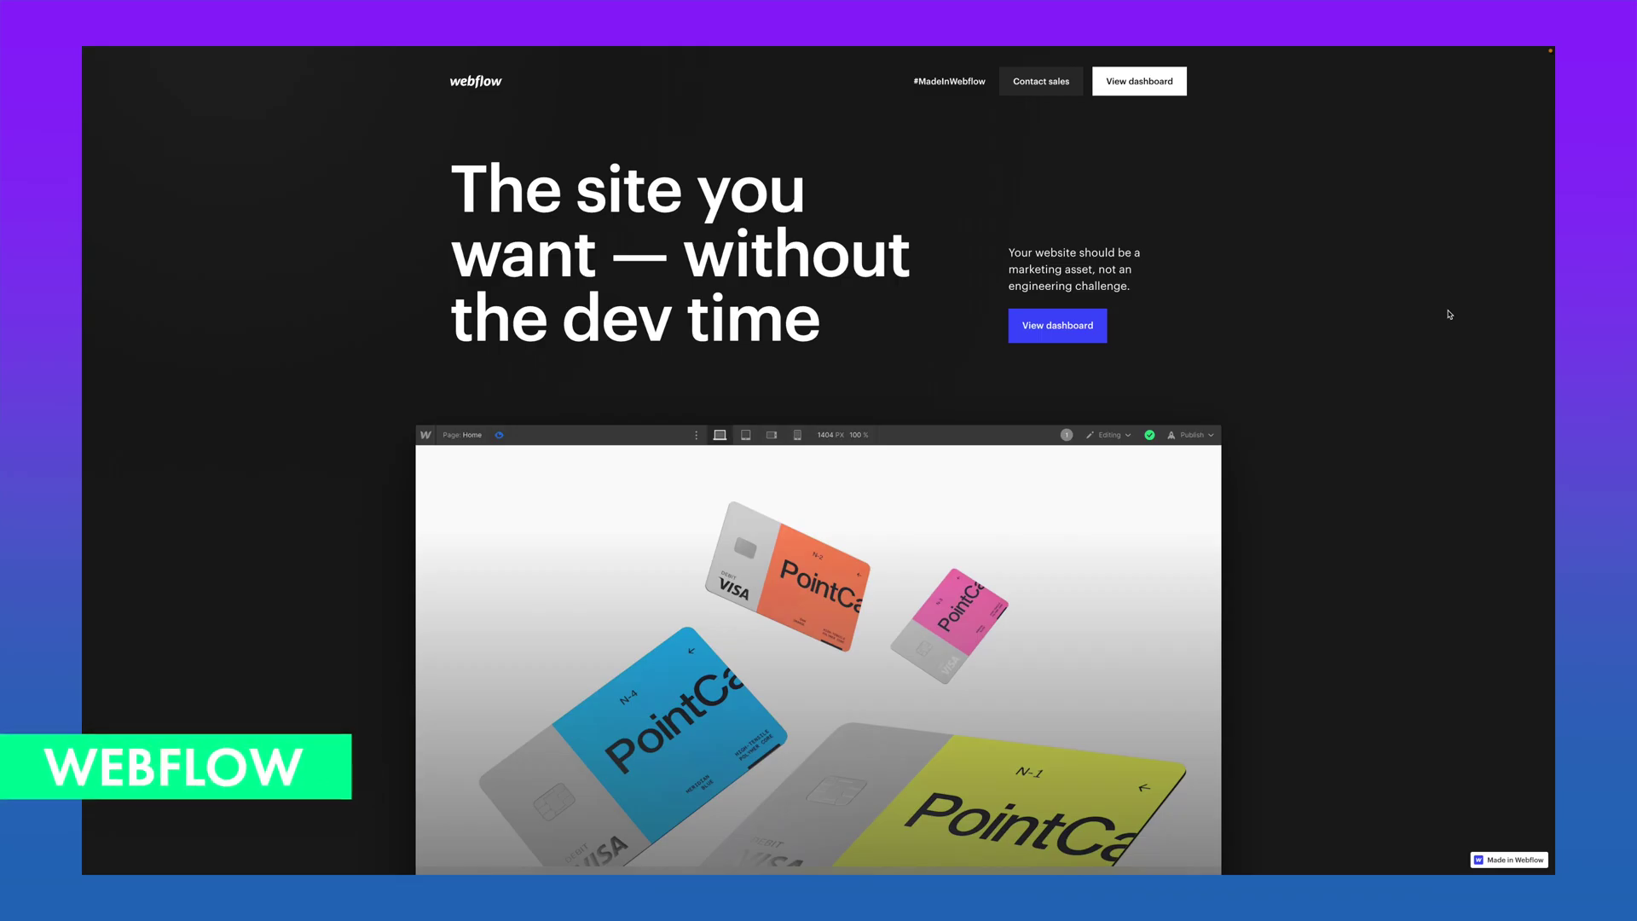
Step: Select the Course card and scroll through its Style panel settings
{"action": "scroll", "coordinate": [1448, 315], "scroll_direction": "down", "scroll_amount": 5}
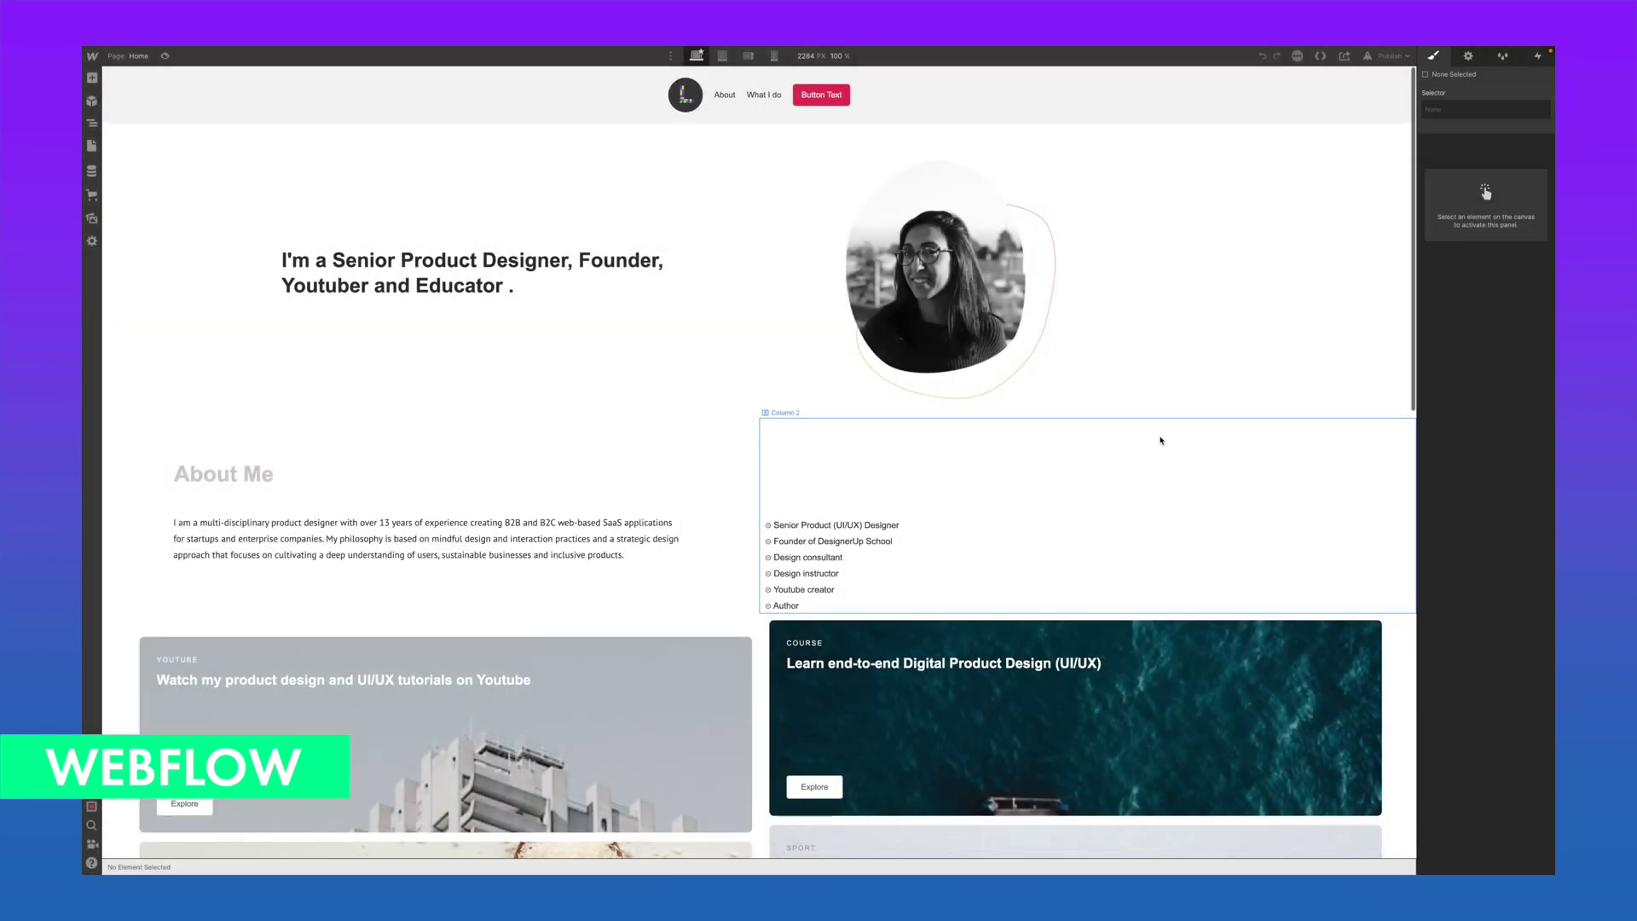
{"action": "scroll", "coordinate": [696, 362], "scroll_direction": "down", "scroll_amount": 5}
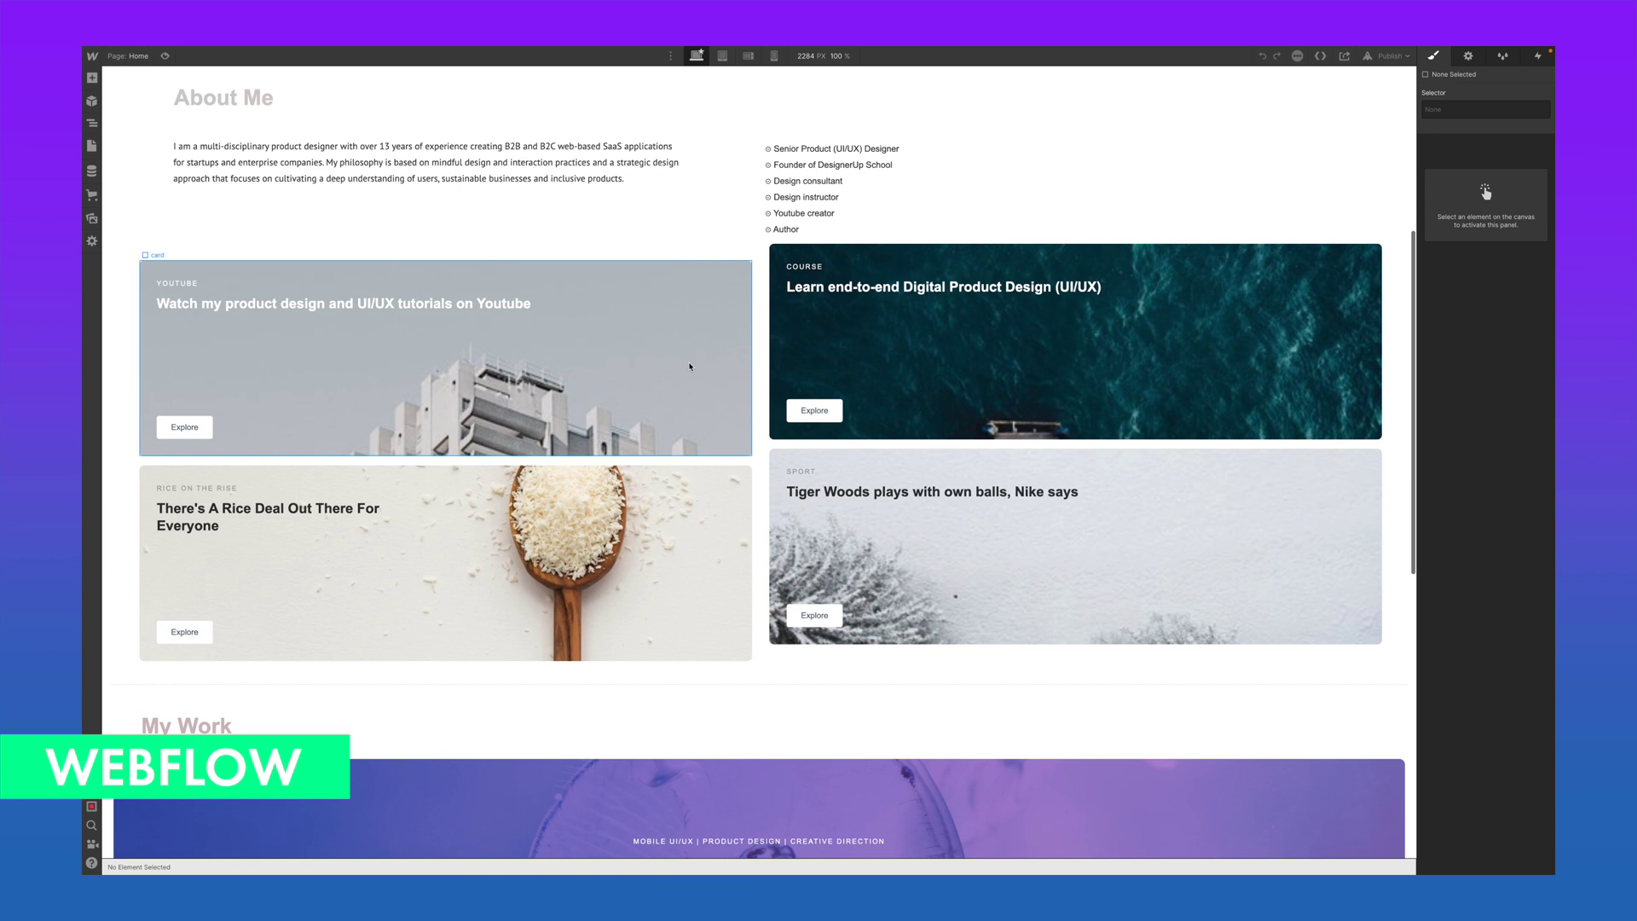
{"action": "scroll", "coordinate": [889, 268], "scroll_direction": "down", "scroll_amount": 2}
{"action": "left_click", "coordinate": [897, 268]}
{"action": "scroll", "coordinate": [898, 270], "scroll_direction": "down", "scroll_amount": 1}
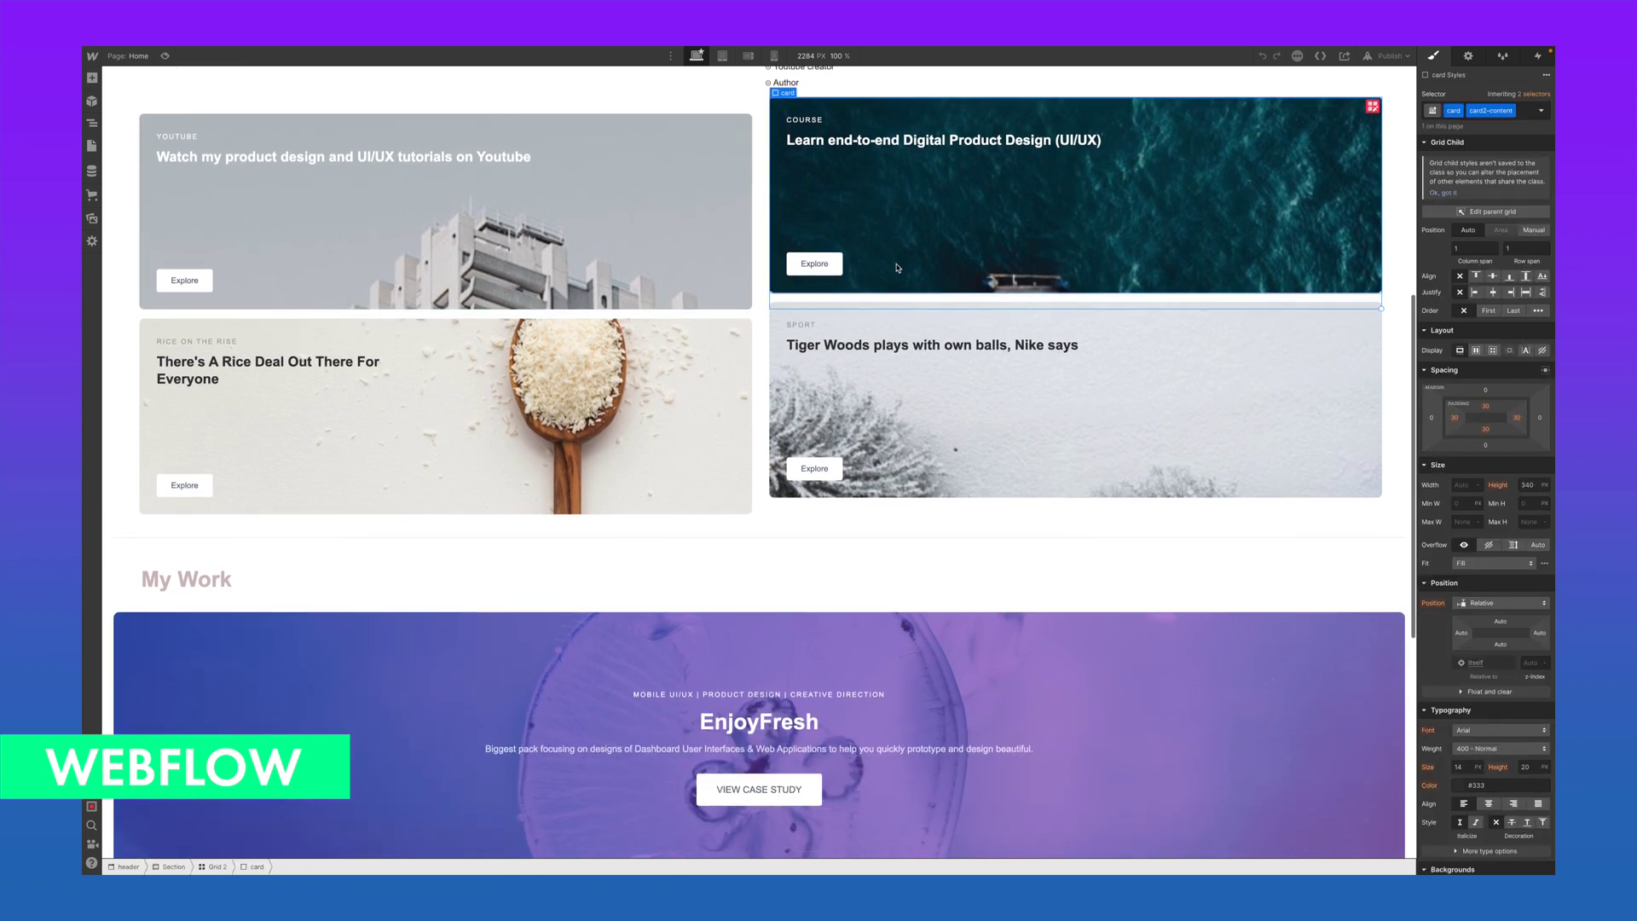
{"action": "scroll", "coordinate": [1543, 290], "scroll_direction": "down", "scroll_amount": 5}
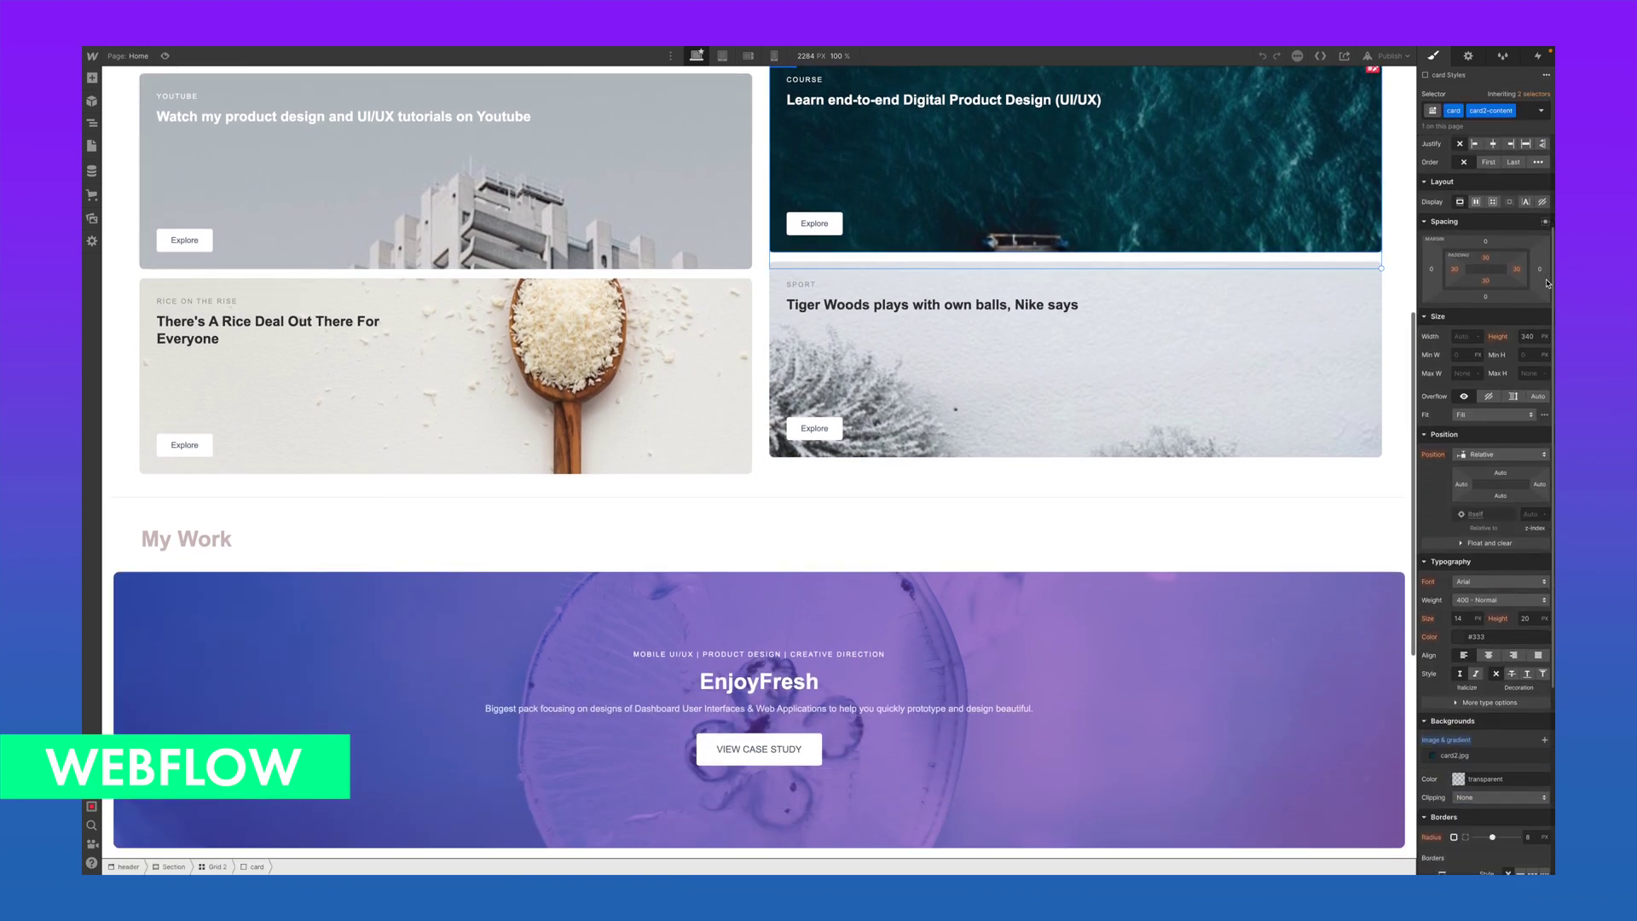
{"action": "scroll", "coordinate": [1475, 416], "scroll_direction": "down", "scroll_amount": 2}
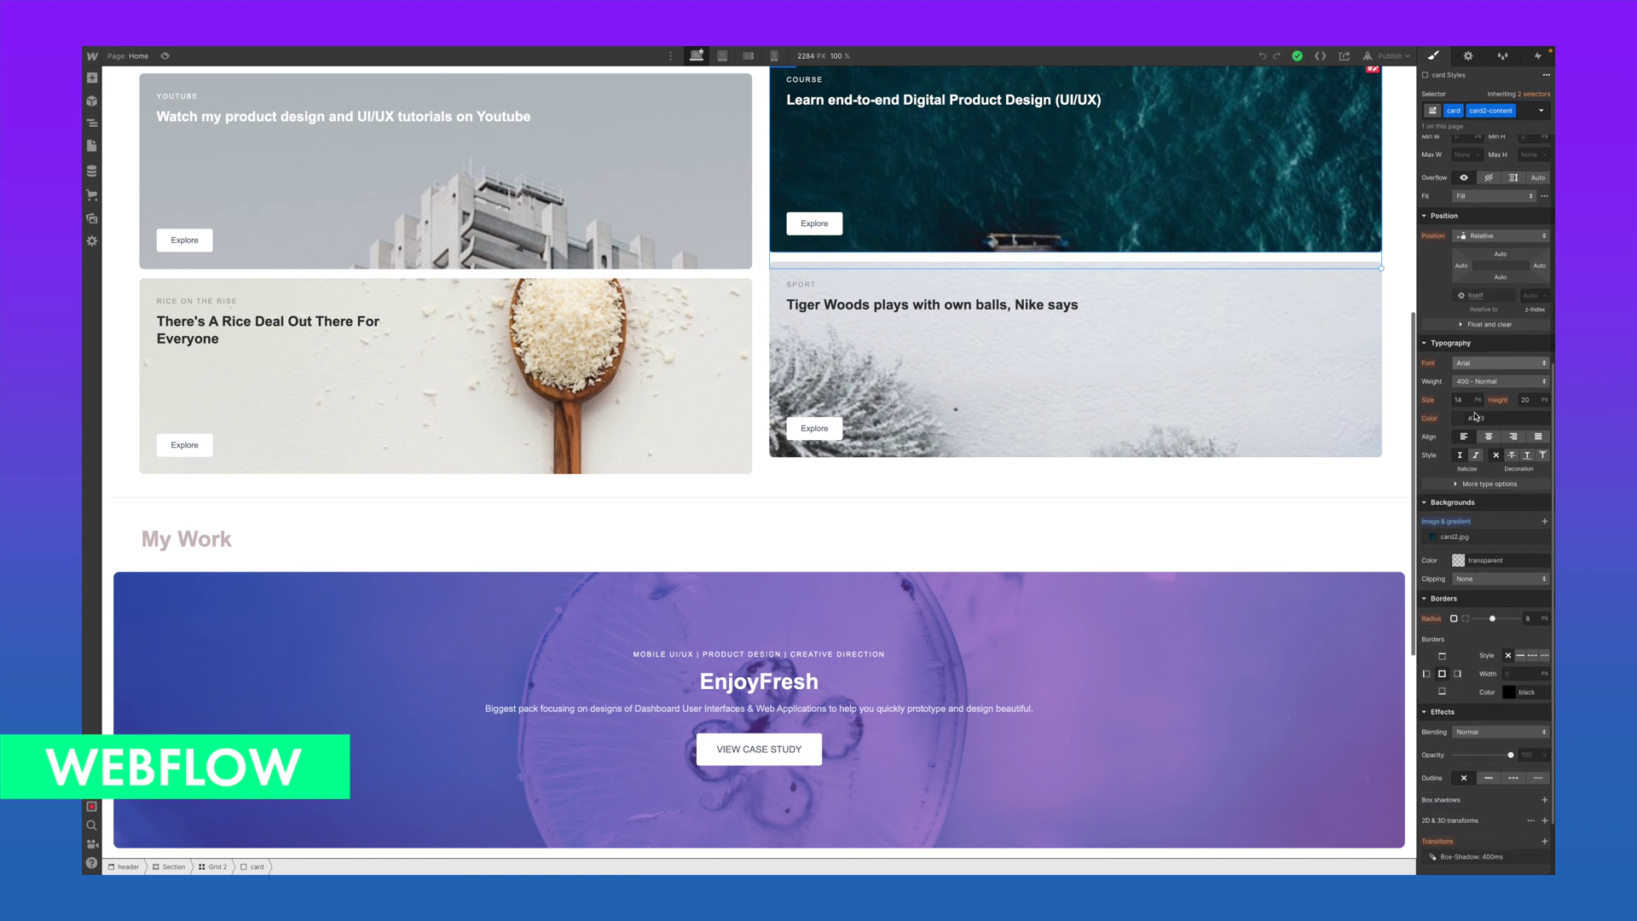
Step: View the Course card's Interactions settings, then return to its Style settings
{"action": "left_click", "coordinate": [1536, 56]}
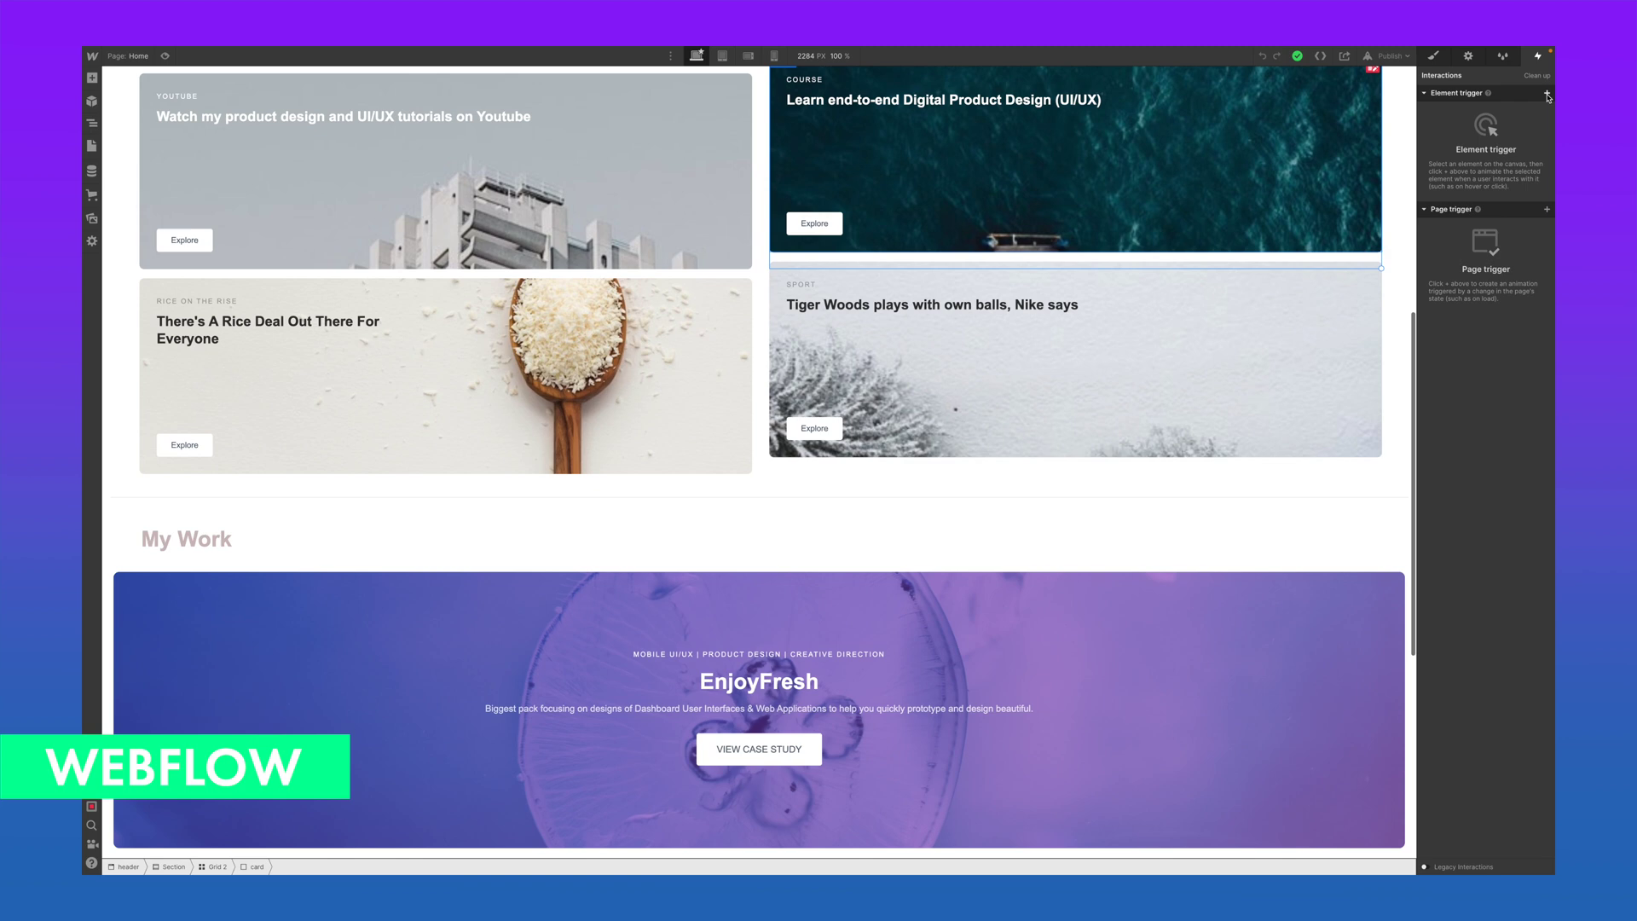
{"action": "left_click", "coordinate": [1435, 57]}
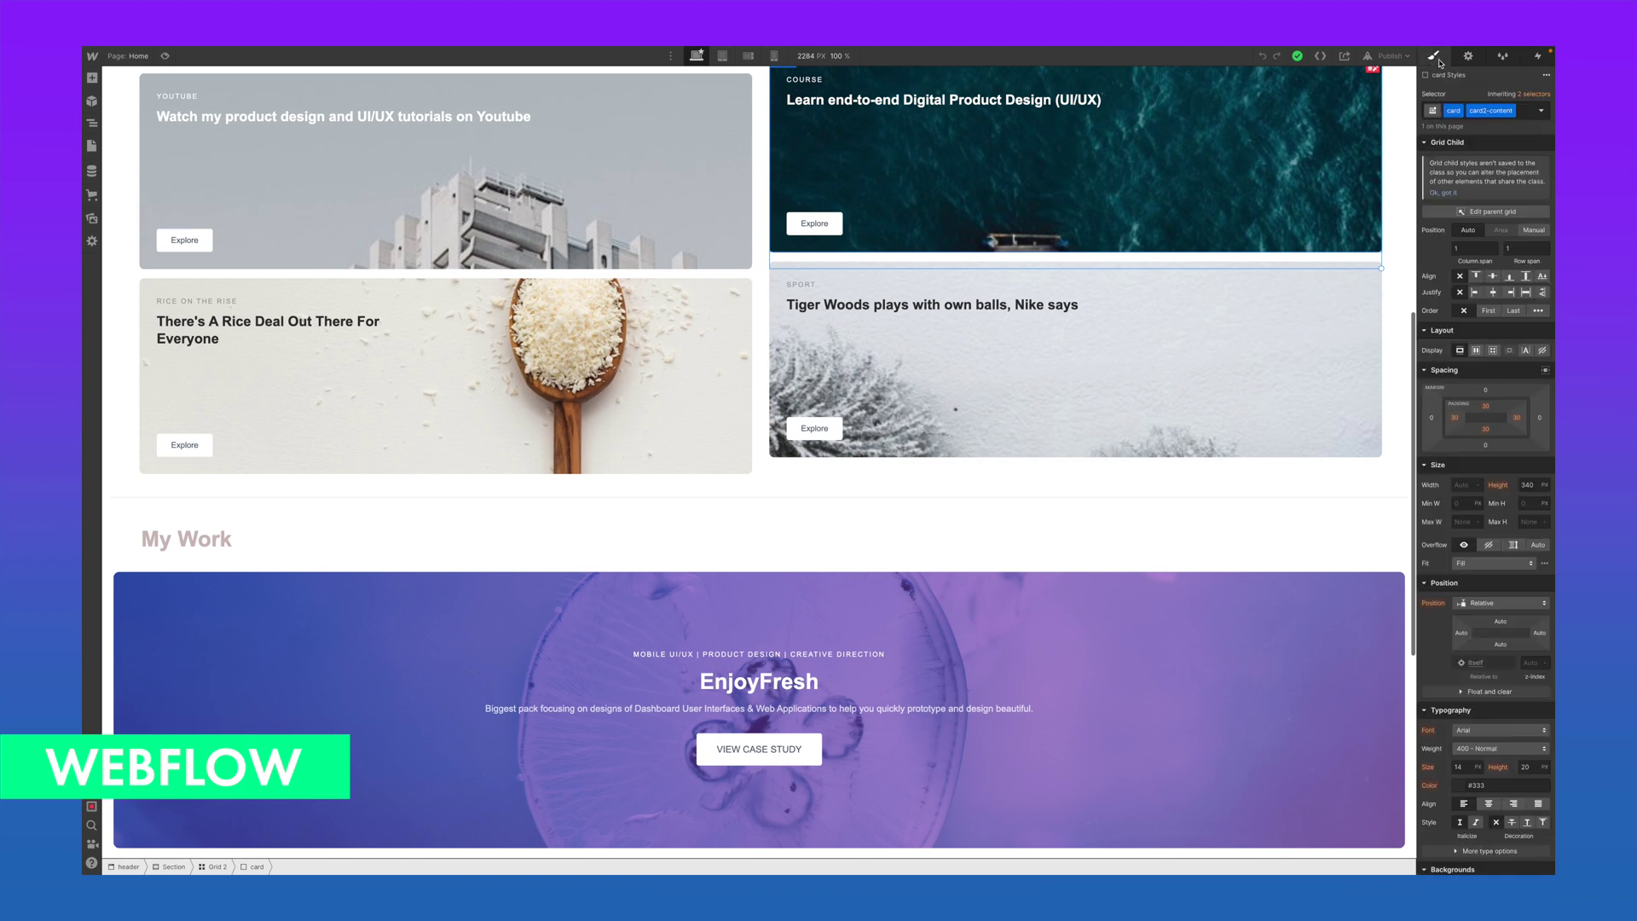
{"action": "scroll", "coordinate": [1193, 674], "scroll_direction": "down", "scroll_amount": 5}
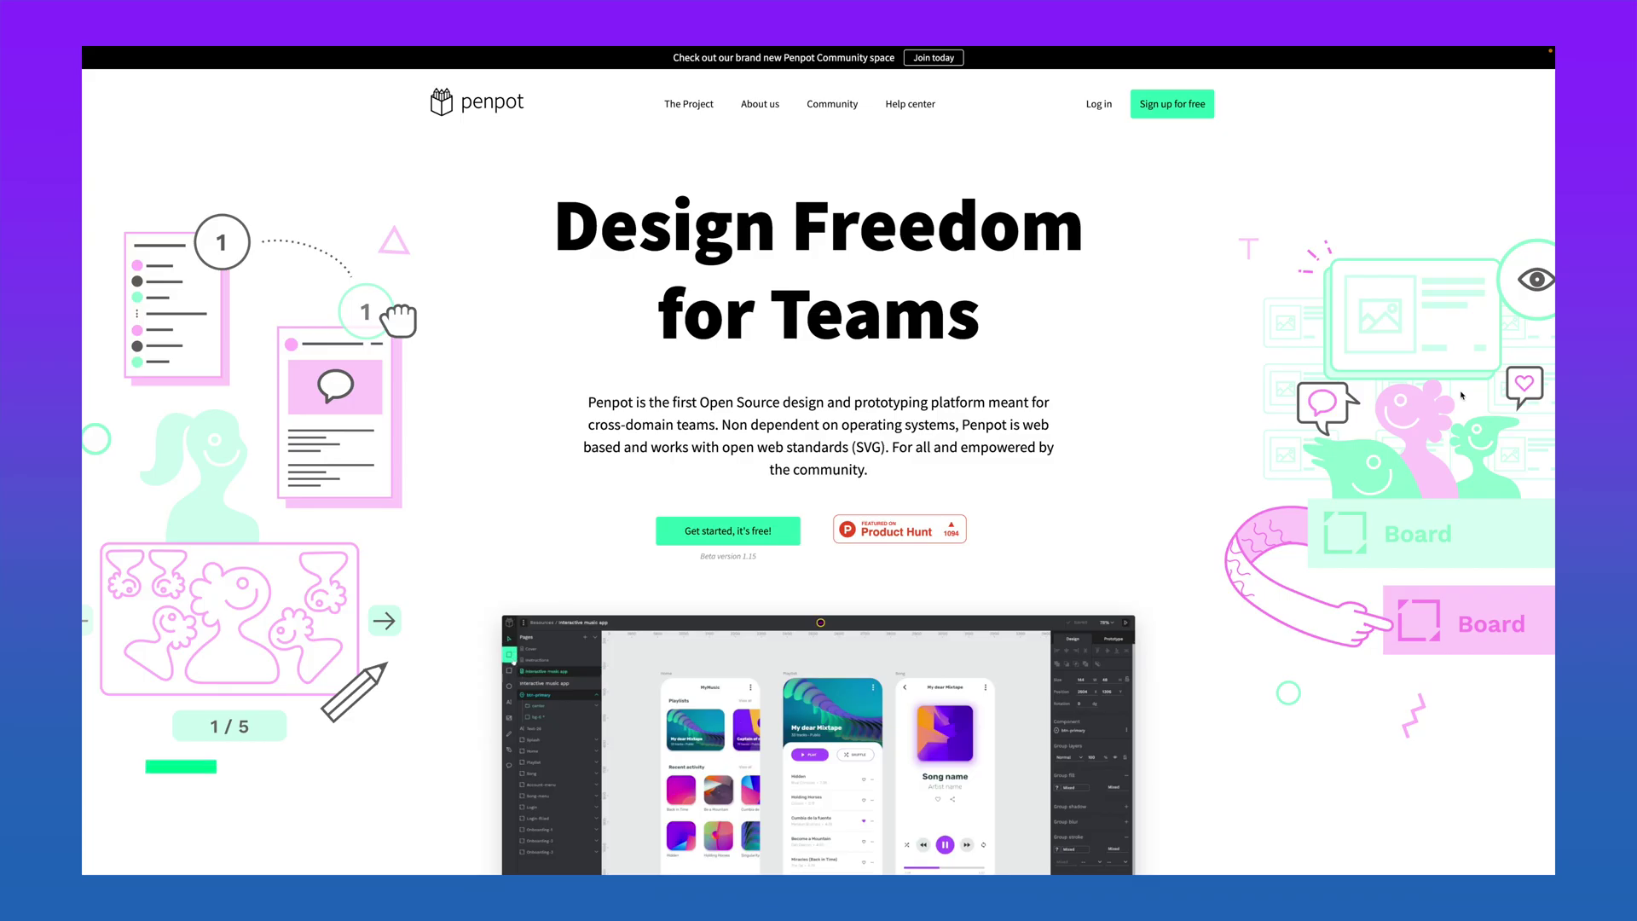
{"action": "scroll", "coordinate": [1462, 395], "scroll_direction": "down", "scroll_amount": 3}
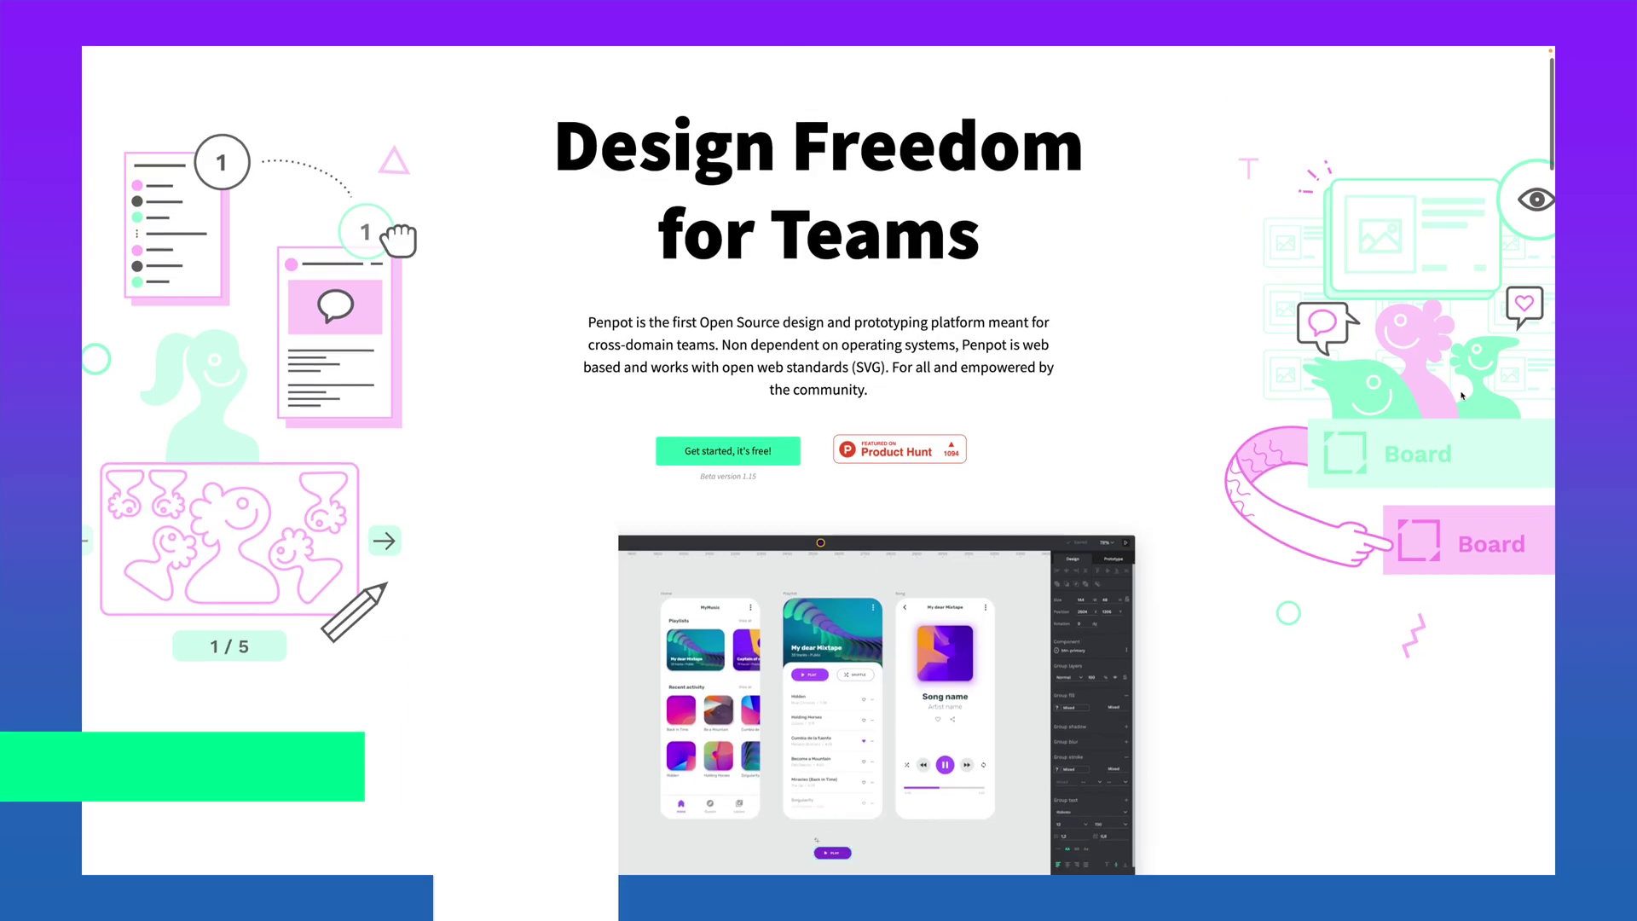
{"action": "scroll", "coordinate": [1462, 396], "scroll_direction": "down", "scroll_amount": 3}
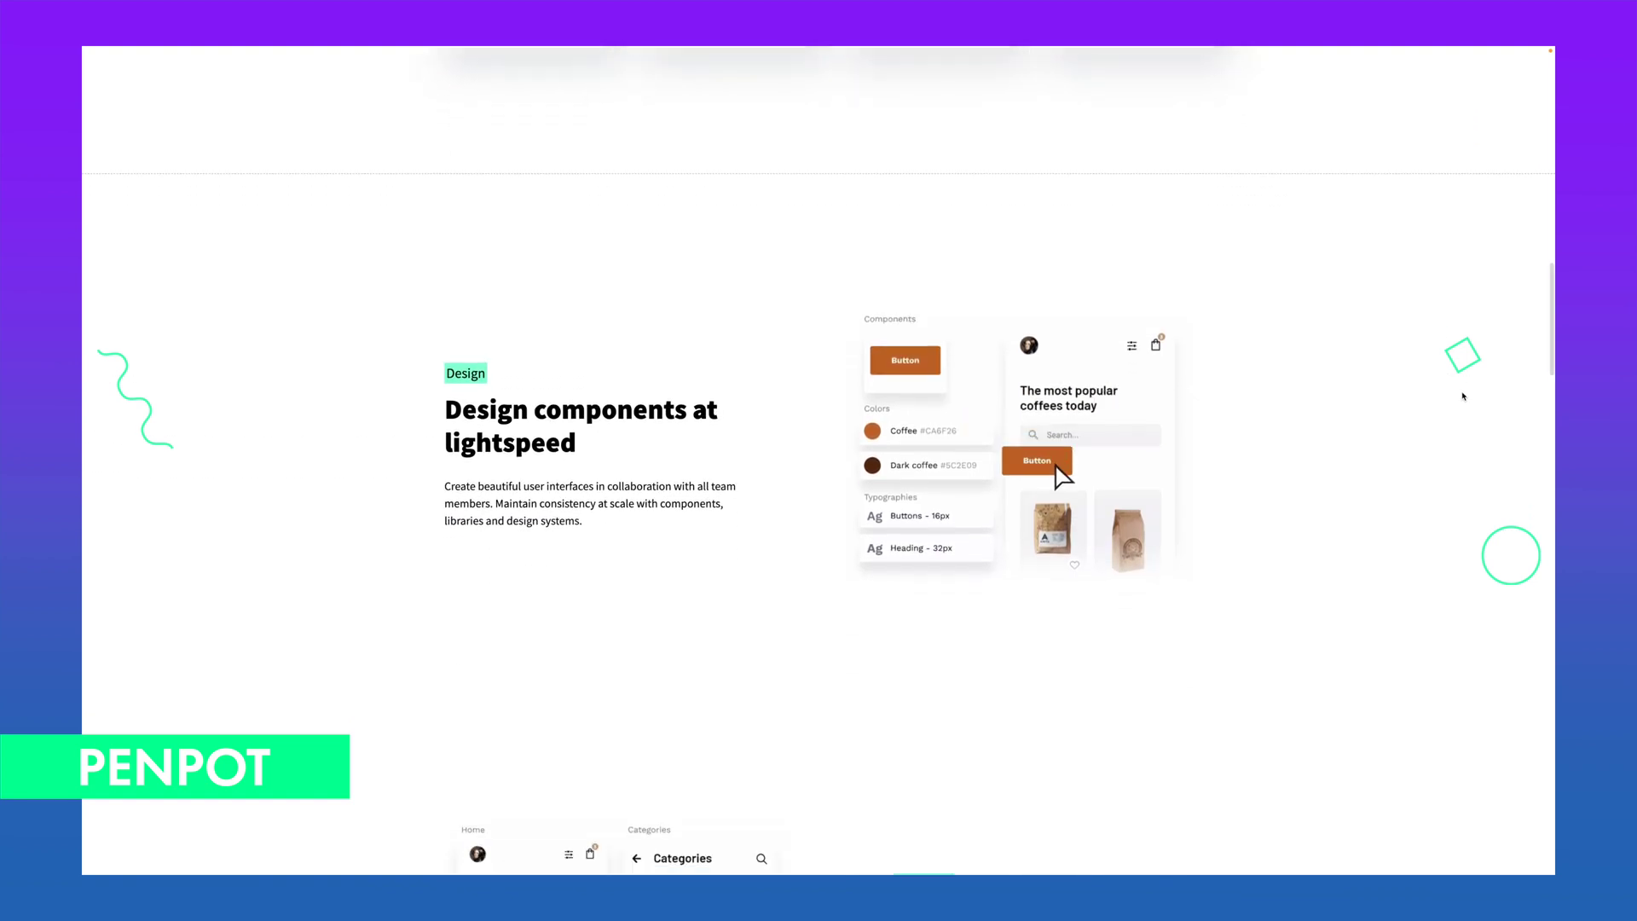
{"action": "scroll", "coordinate": [1462, 395], "scroll_direction": "down", "scroll_amount": 4}
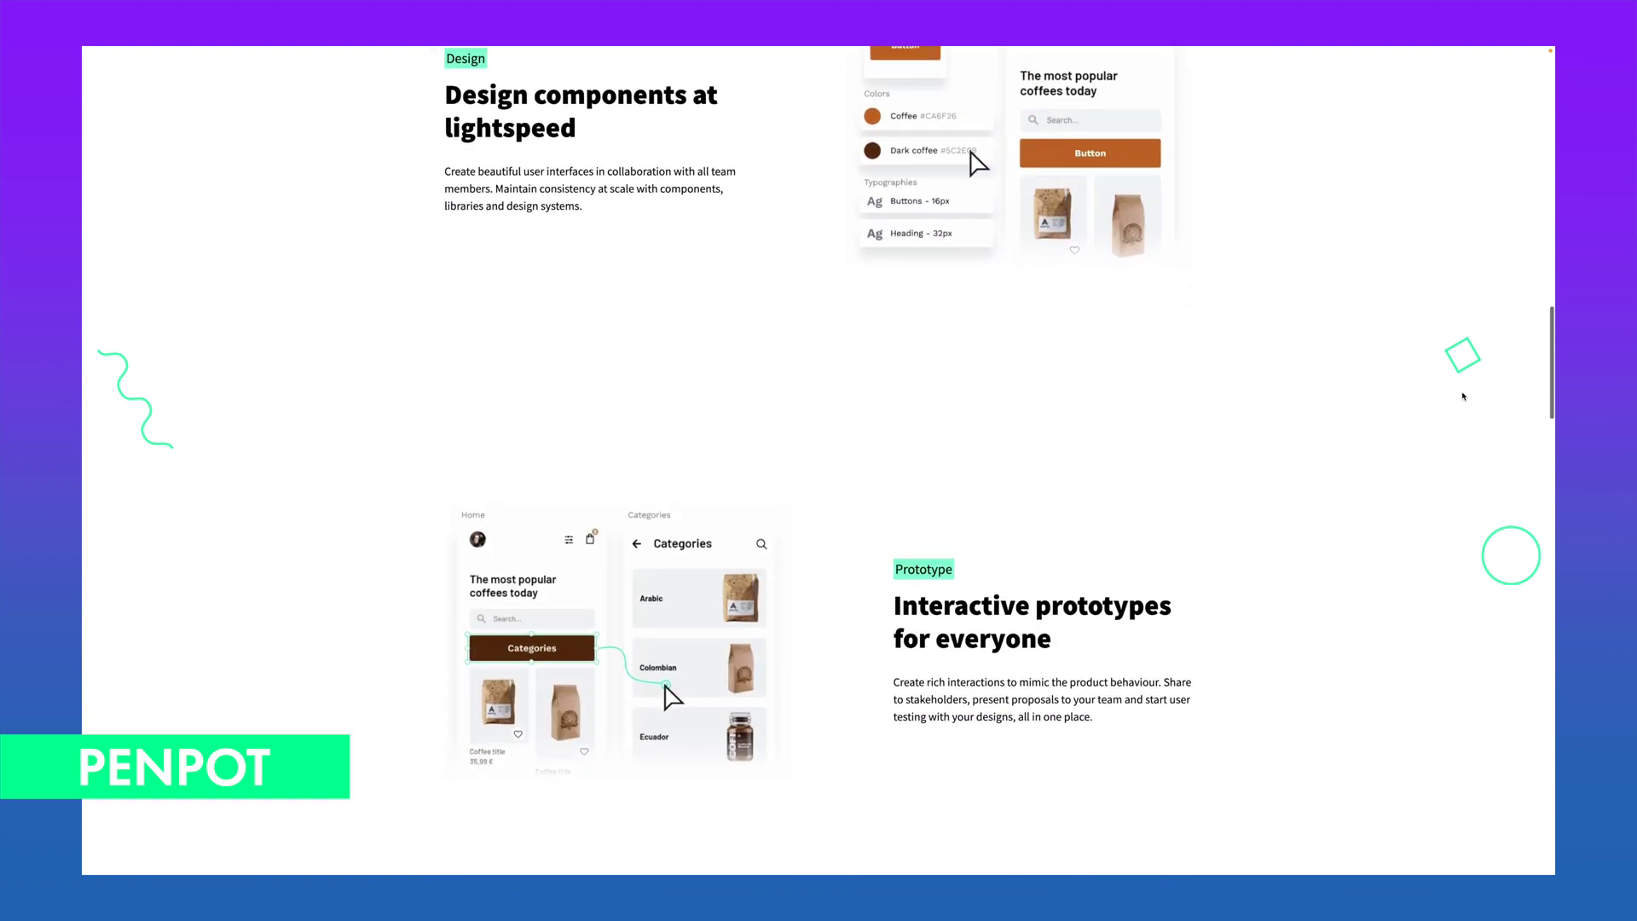
{"action": "scroll", "coordinate": [1462, 395], "scroll_direction": "down", "scroll_amount": 6}
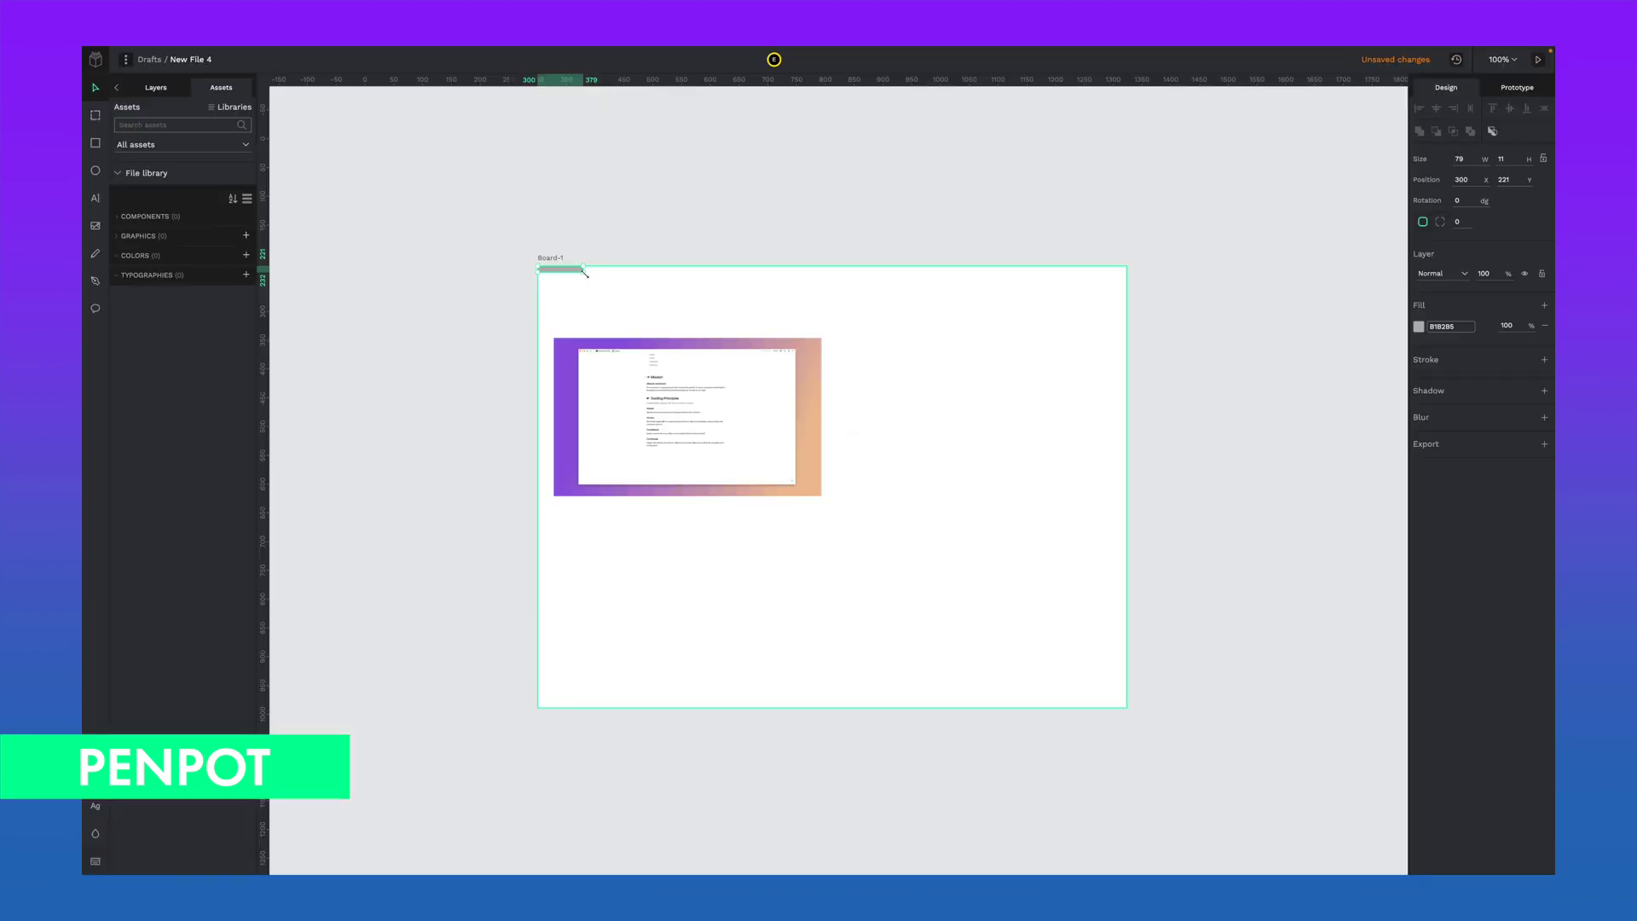
{"action": "mouse_move", "coordinate": [537, 265]}
{"action": "left_mouse_down"}
{"action": "mouse_move", "coordinate": [782, 313]}
{"action": "mouse_move", "coordinate": [1143, 299]}
{"action": "mouse_move", "coordinate": [1125, 298]}
{"action": "left_mouse_up"}
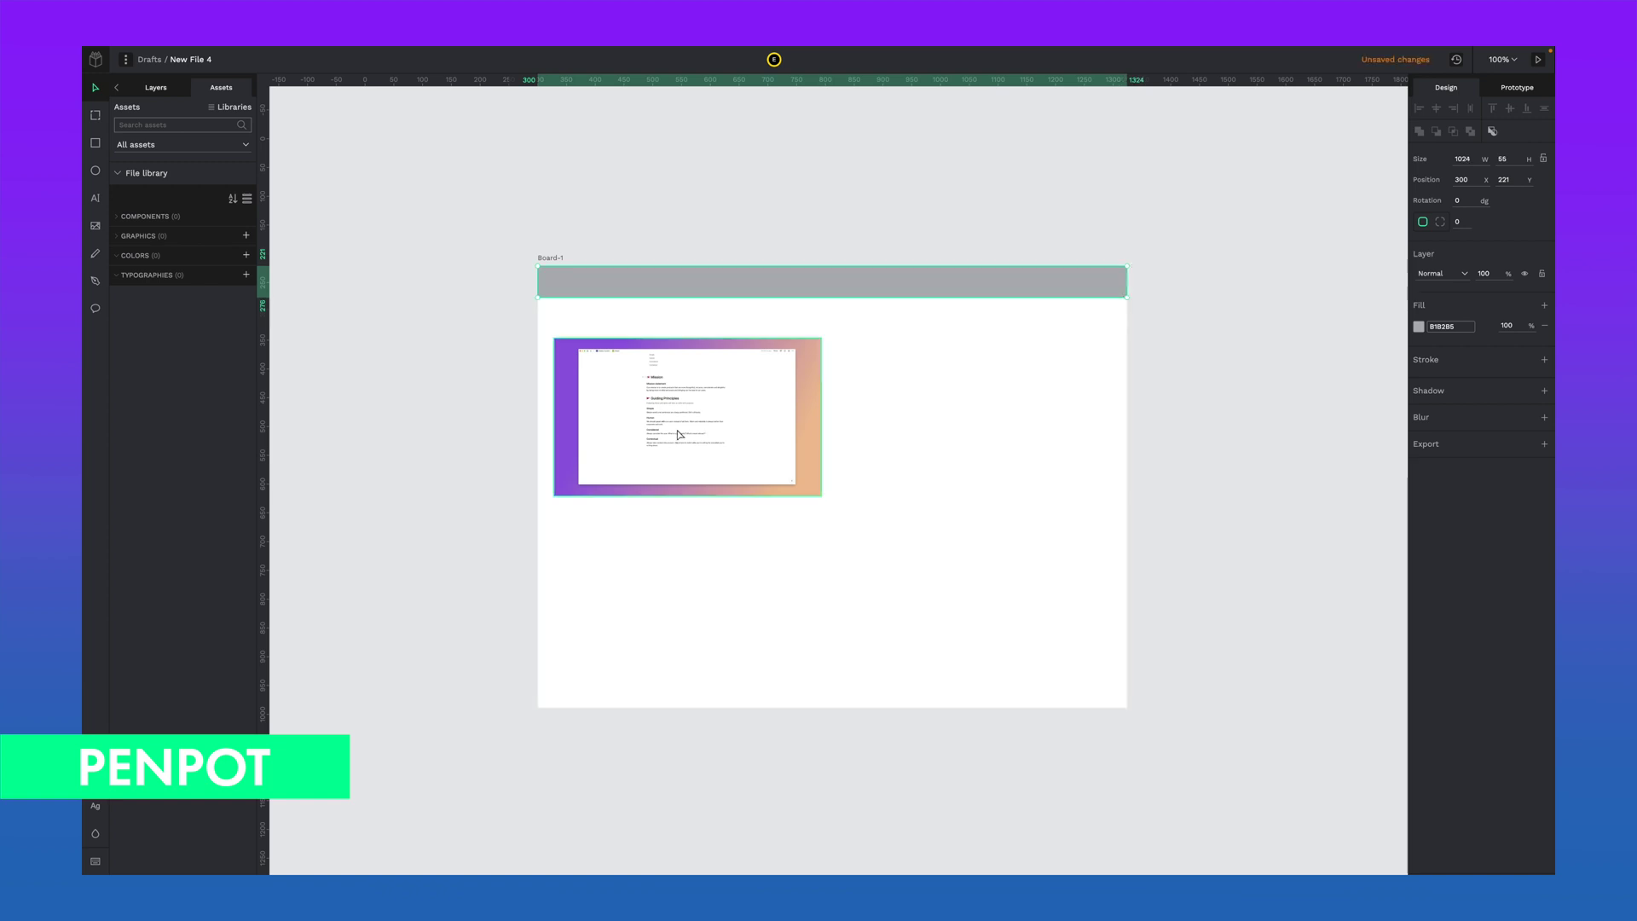
Step: Move the screenshot lower on Board-1 and set the heading's font size, selecting the second copy's text
{"action": "left_click_drag", "start_coordinate": [676, 431], "coordinate": [678, 500]}
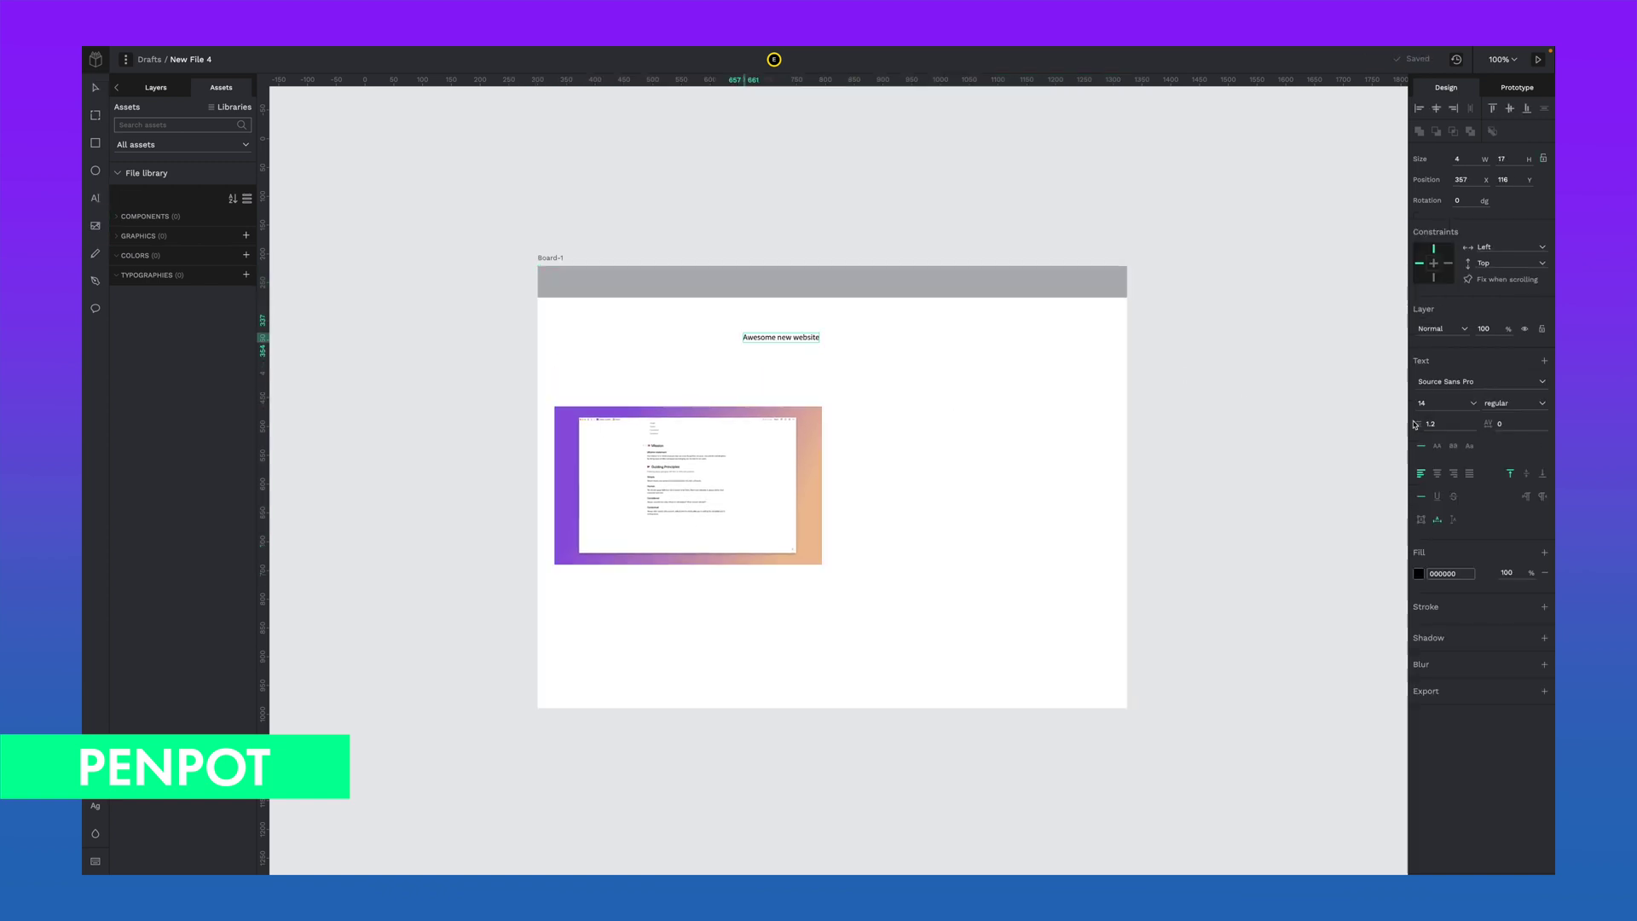
{"action": "left_click", "coordinate": [1474, 405]}
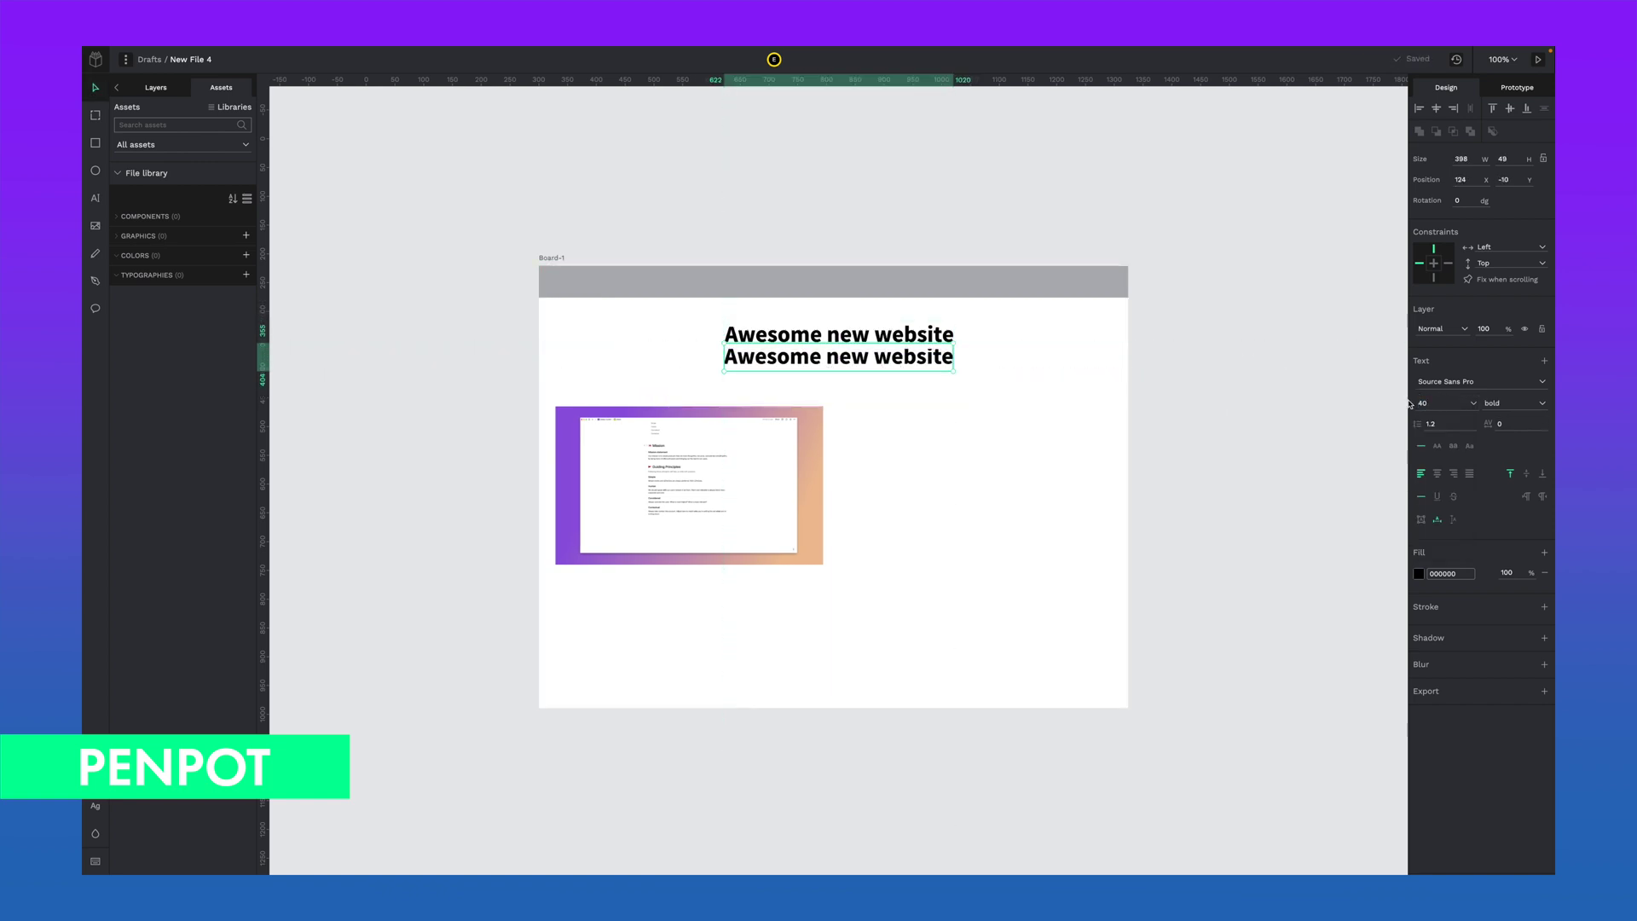
{"action": "key", "text": "ctrl+a"}
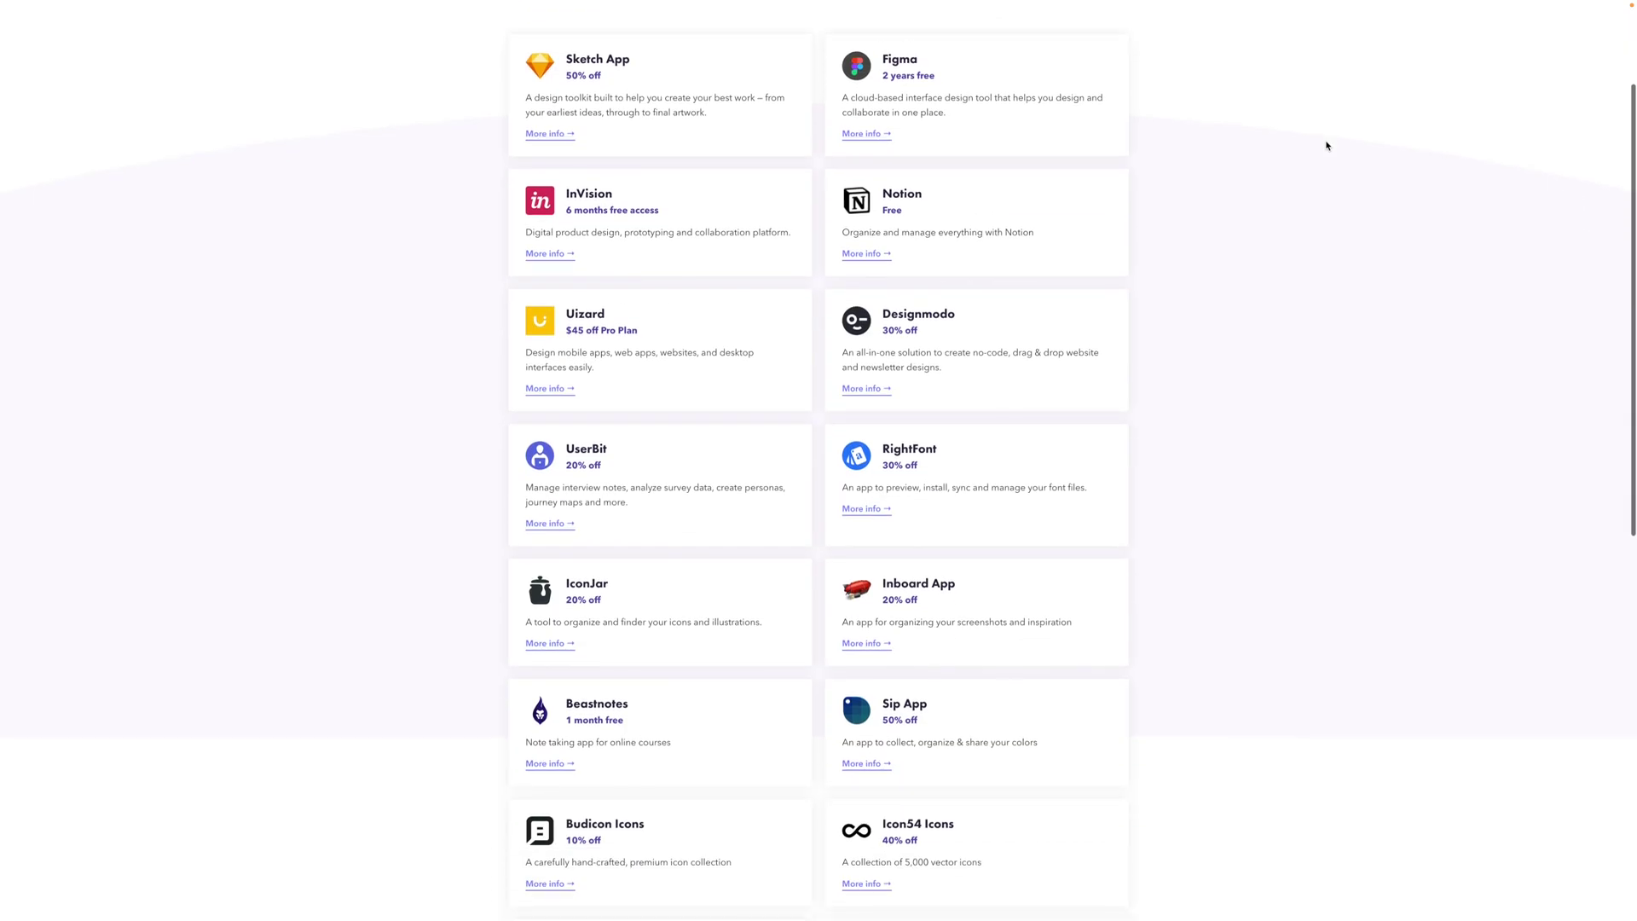
{"action": "scroll", "coordinate": [1327, 145], "scroll_direction": "down", "scroll_amount": 3}
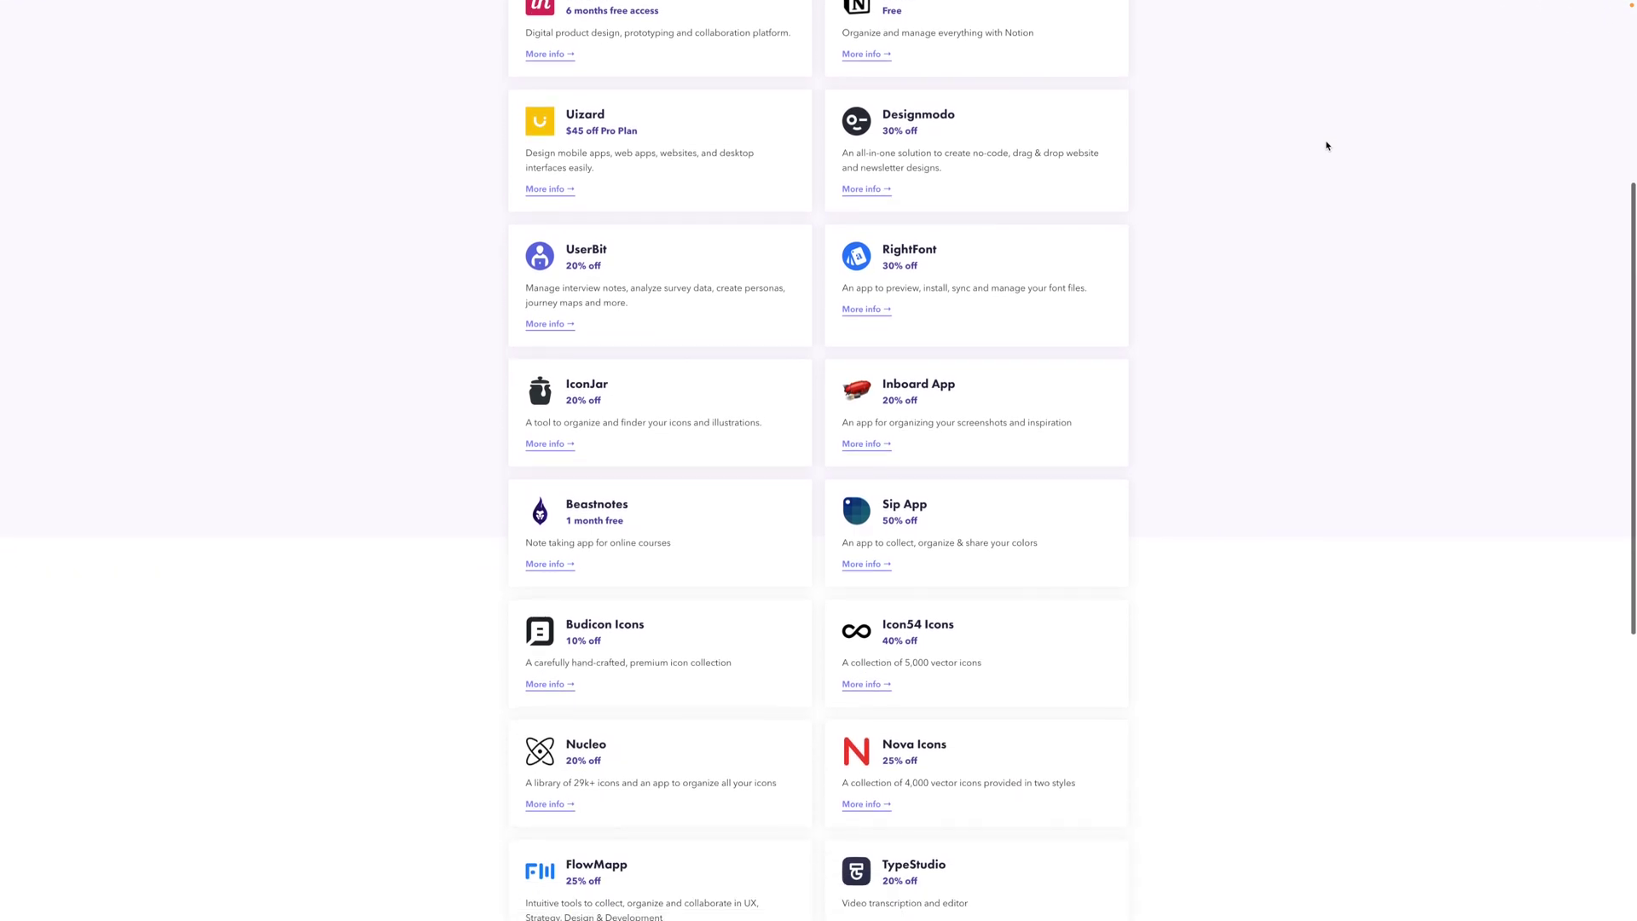
{"action": "scroll", "coordinate": [1326, 145], "scroll_direction": "down", "scroll_amount": 1}
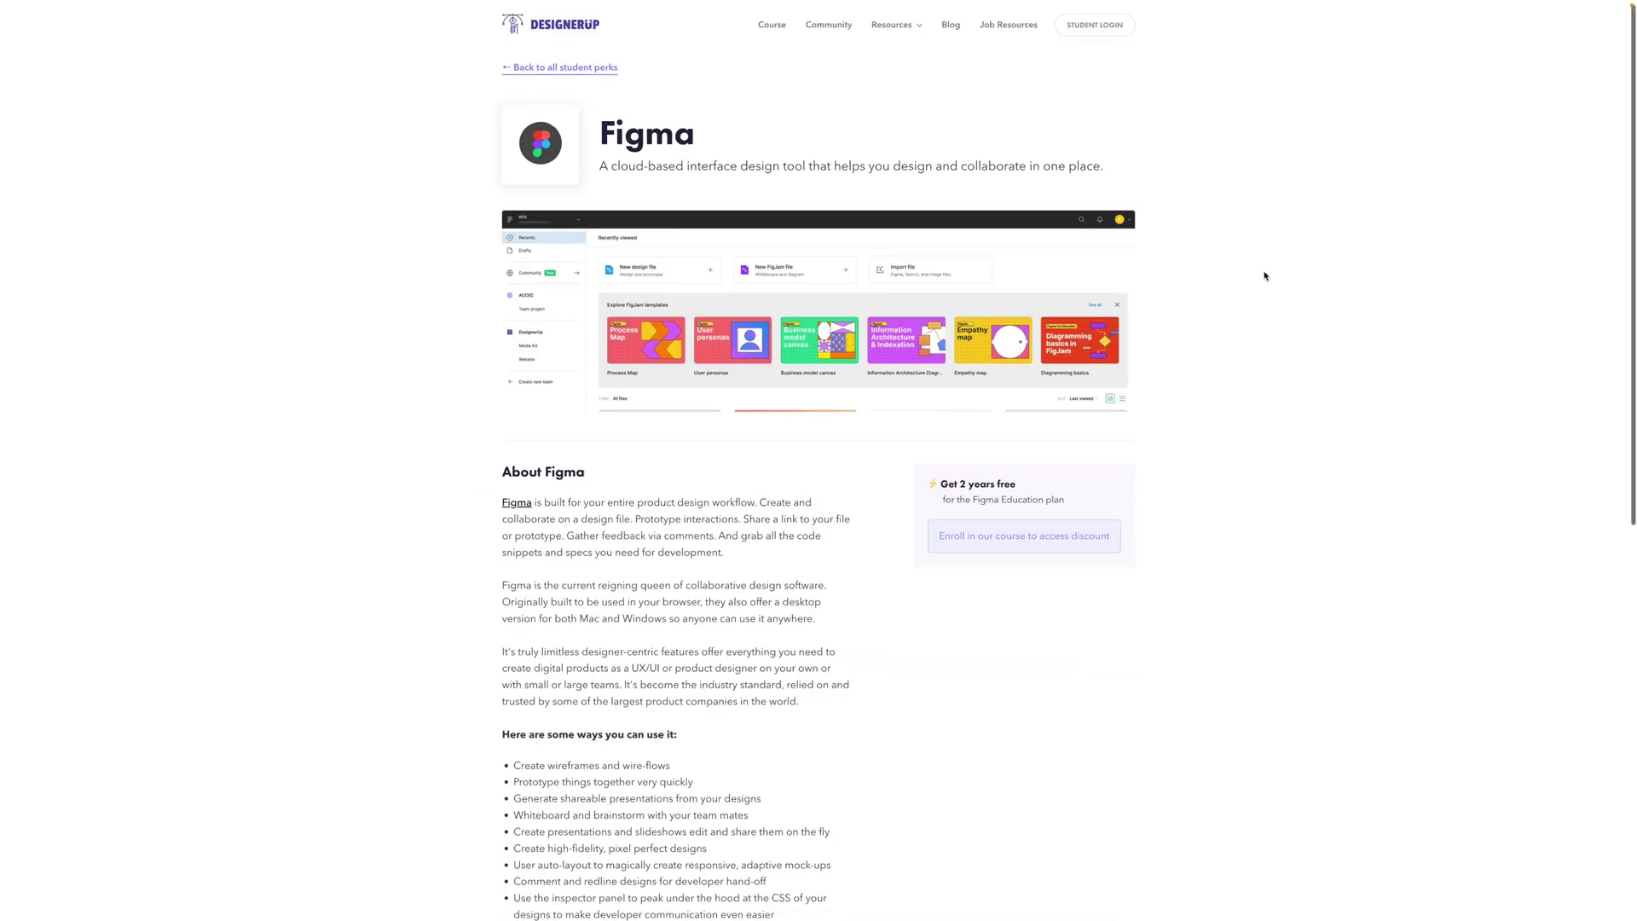
{"action": "scroll", "coordinate": [1264, 274], "scroll_direction": "down", "scroll_amount": 3}
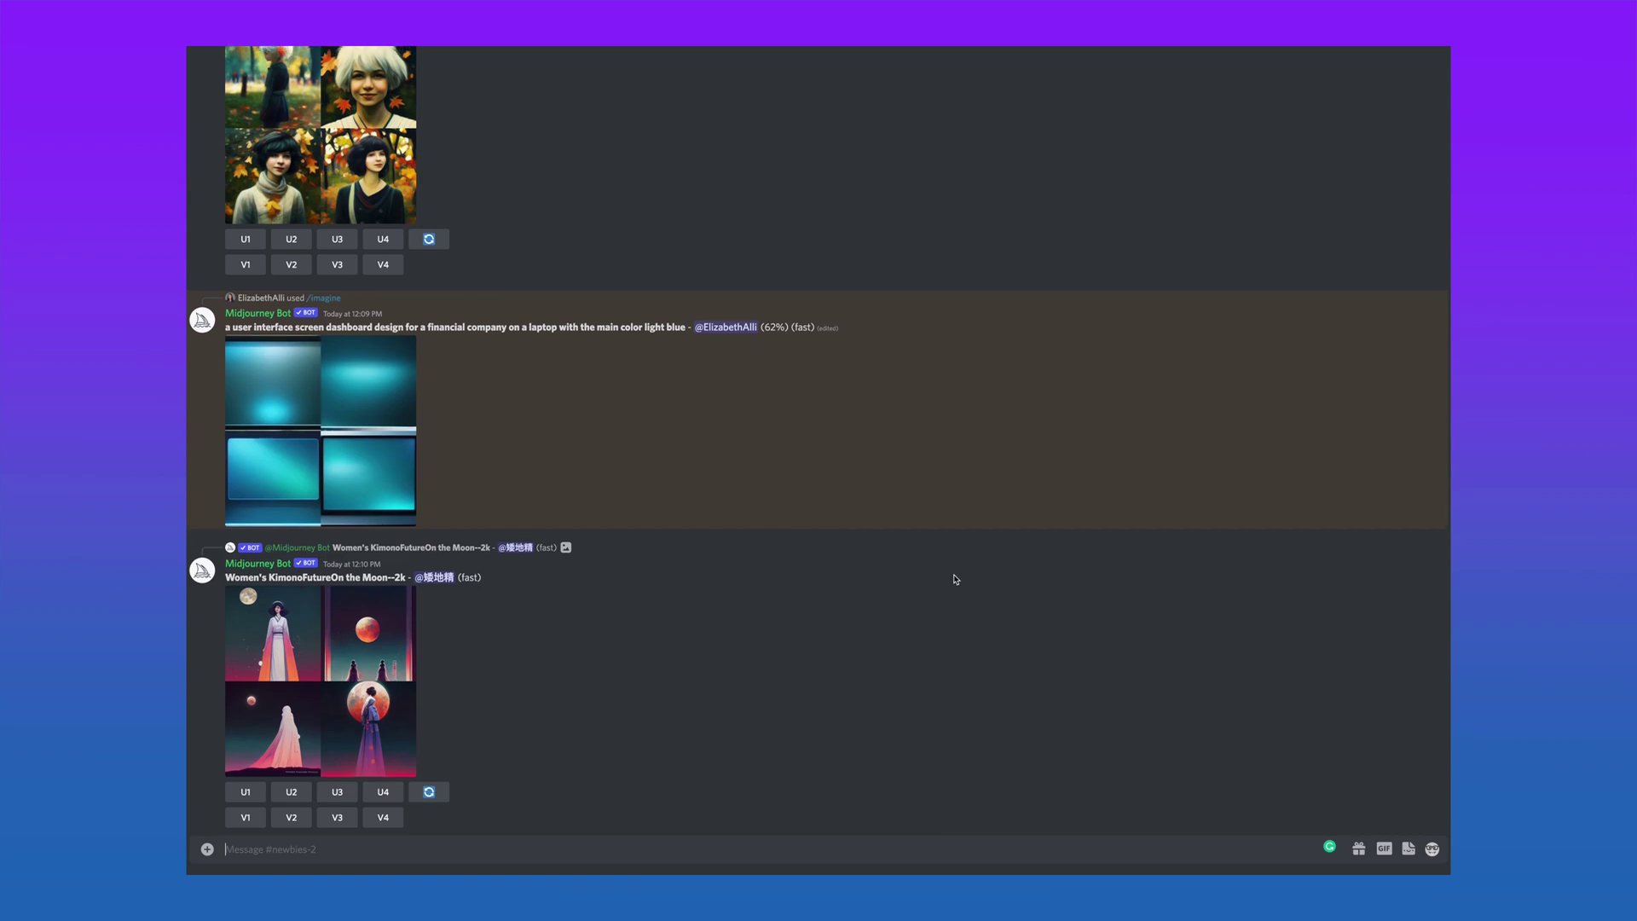
{"action": "scroll", "coordinate": [955, 580], "scroll_direction": "up", "scroll_amount": 2}
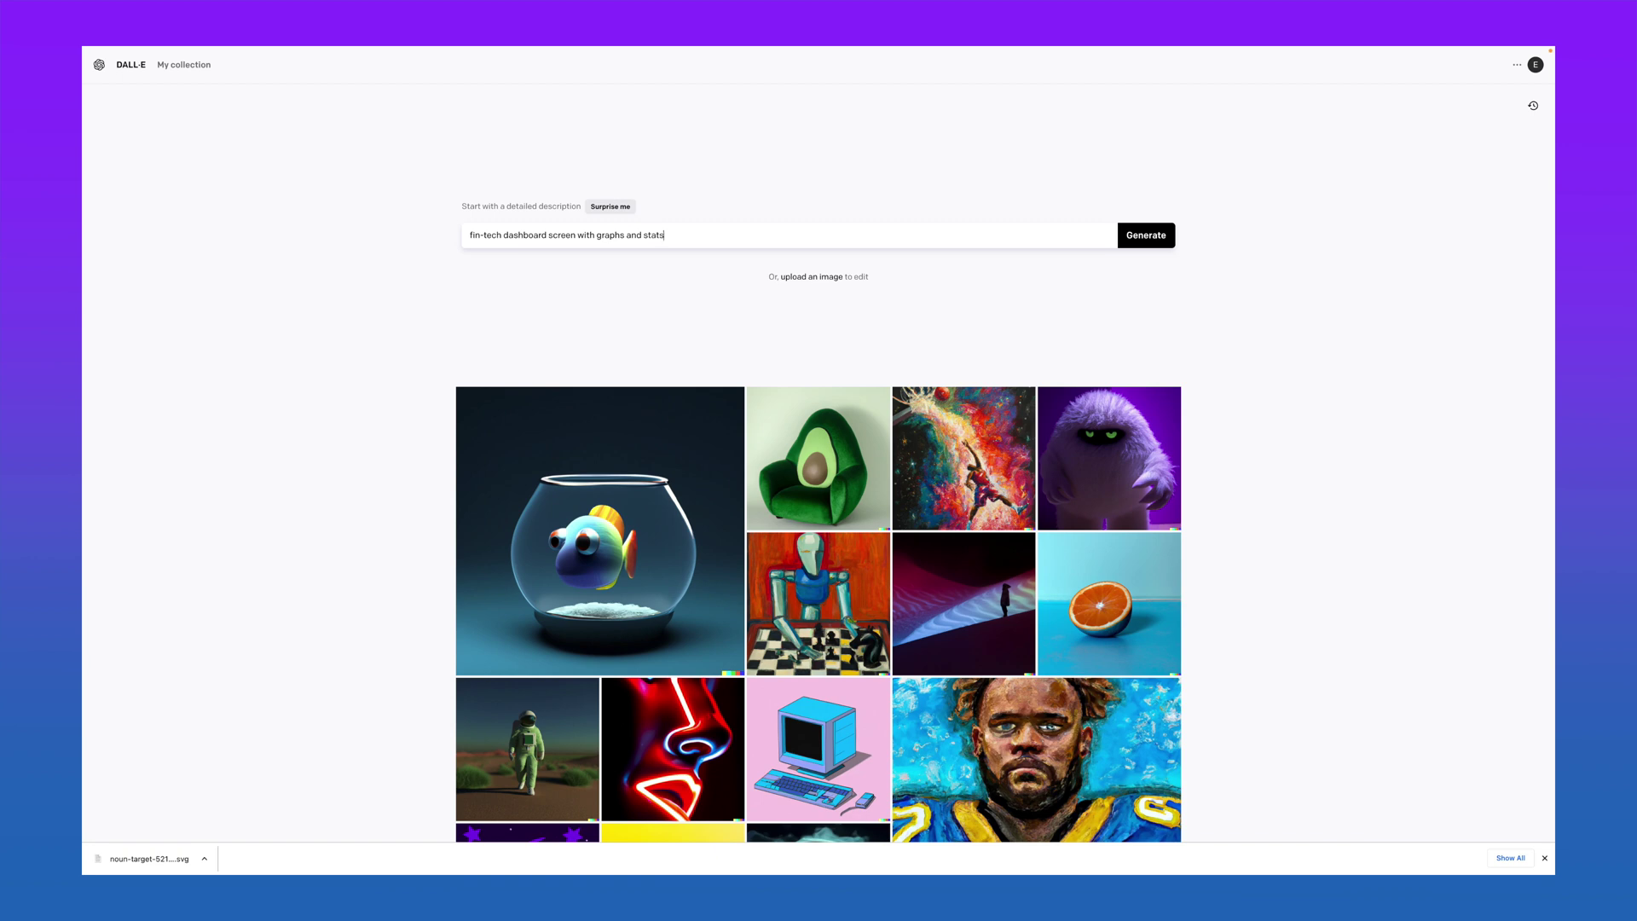
Step: Generate images from the prompt 'fin-tech dashboard screen with graphs and stats'
{"action": "left_click", "coordinate": [1166, 240]}
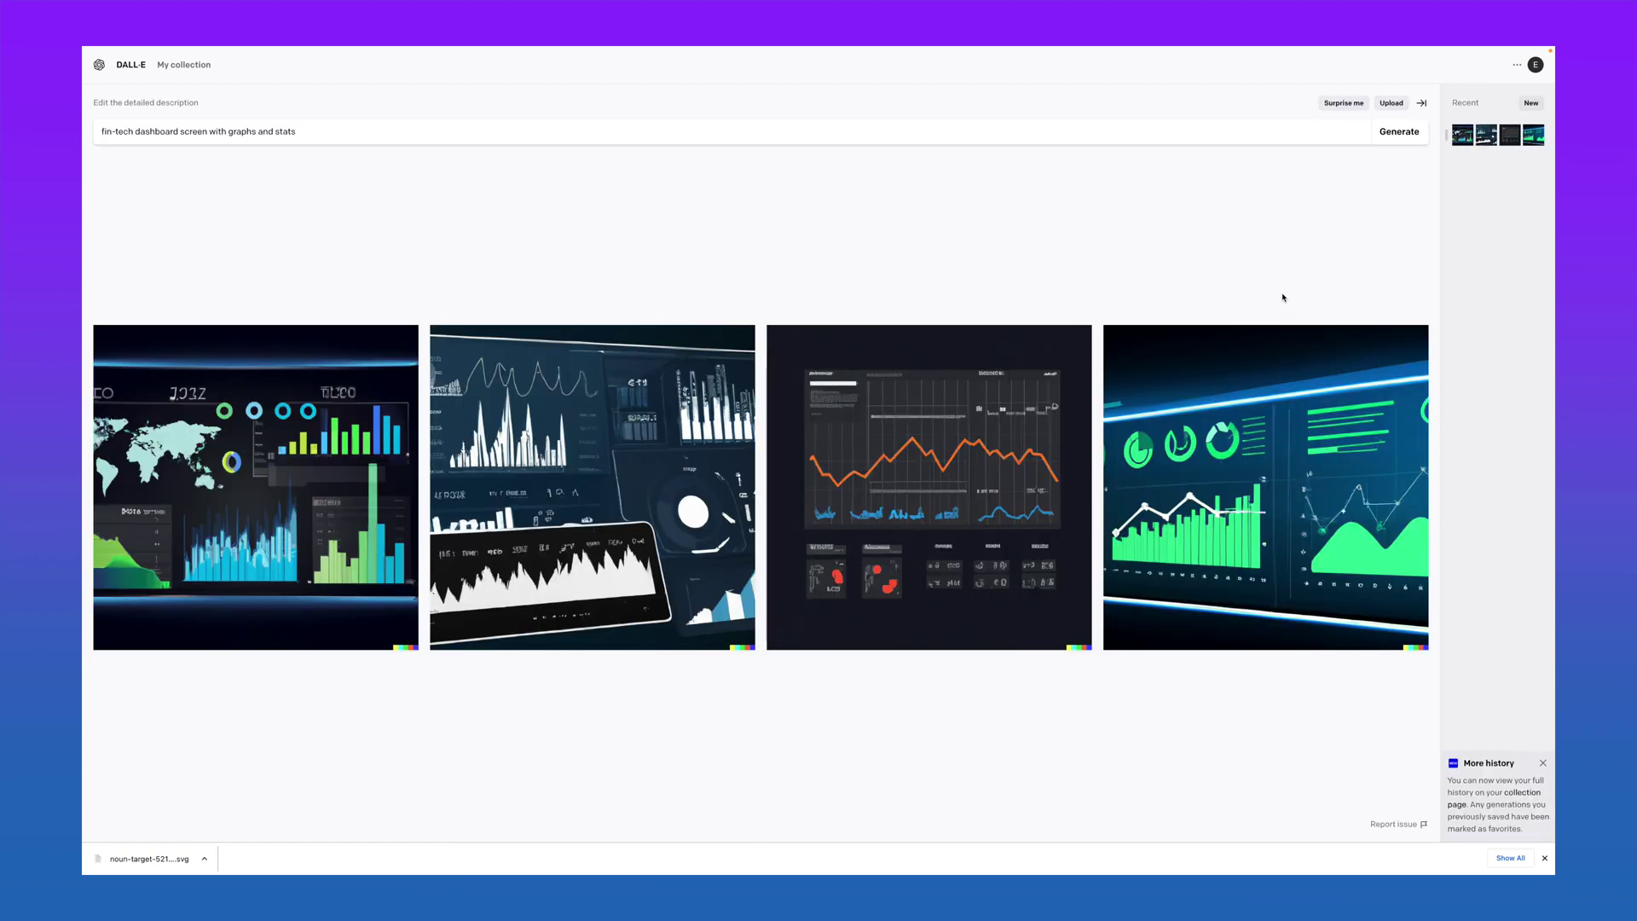